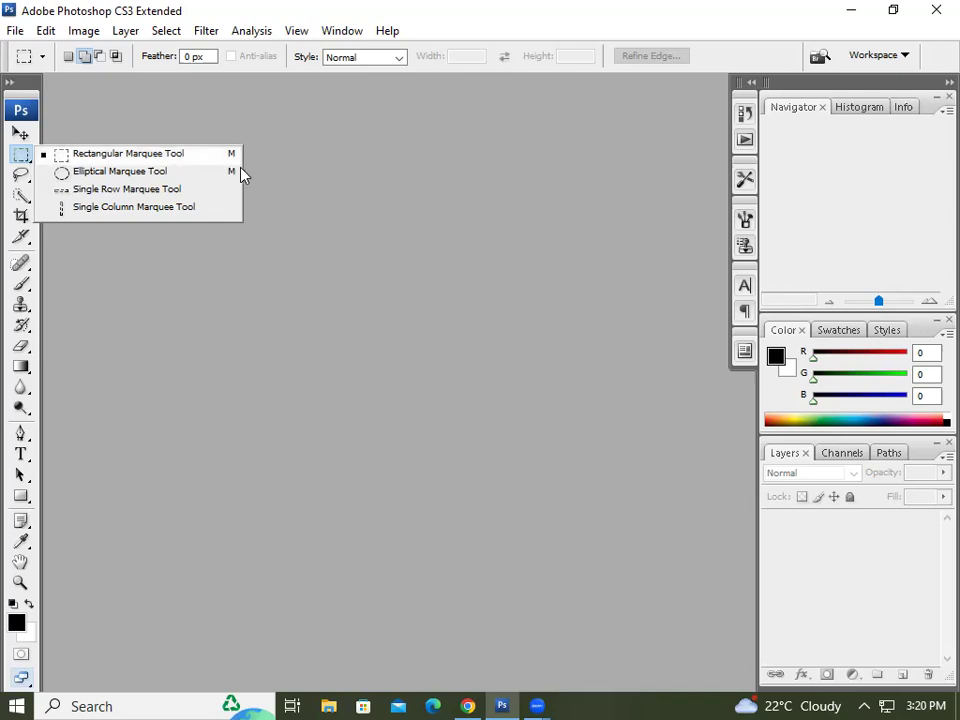
- Create a new document with a resolution of 300 pixels/inch and move its window away from the workspace's upper corner
{"action": "left_click", "coordinate": [404, 178]}
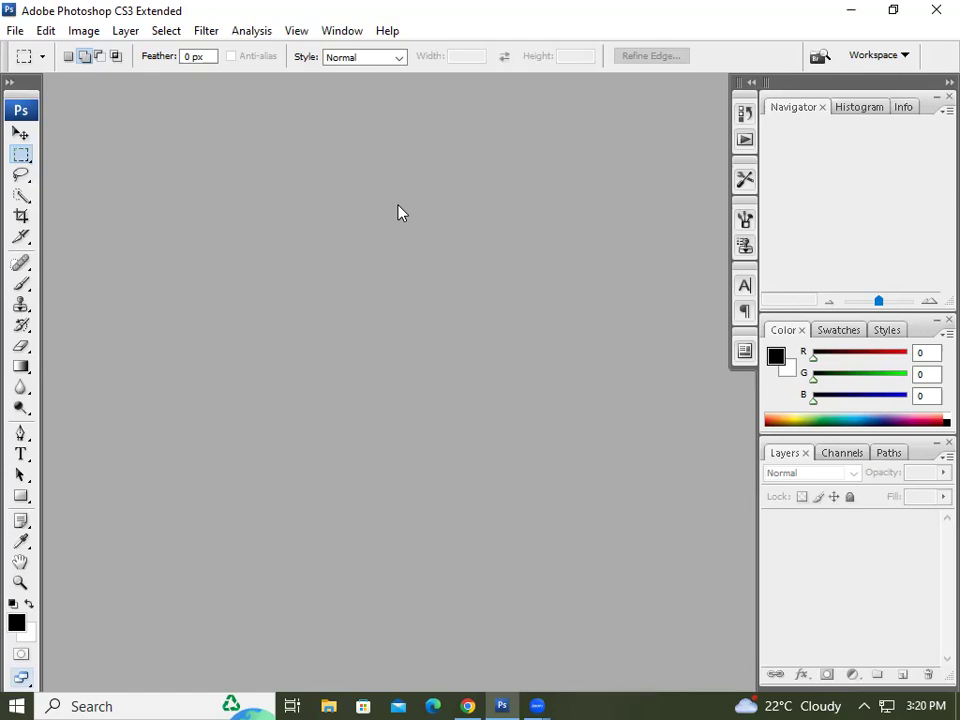
{"action": "key", "text": "ctrl+n"}
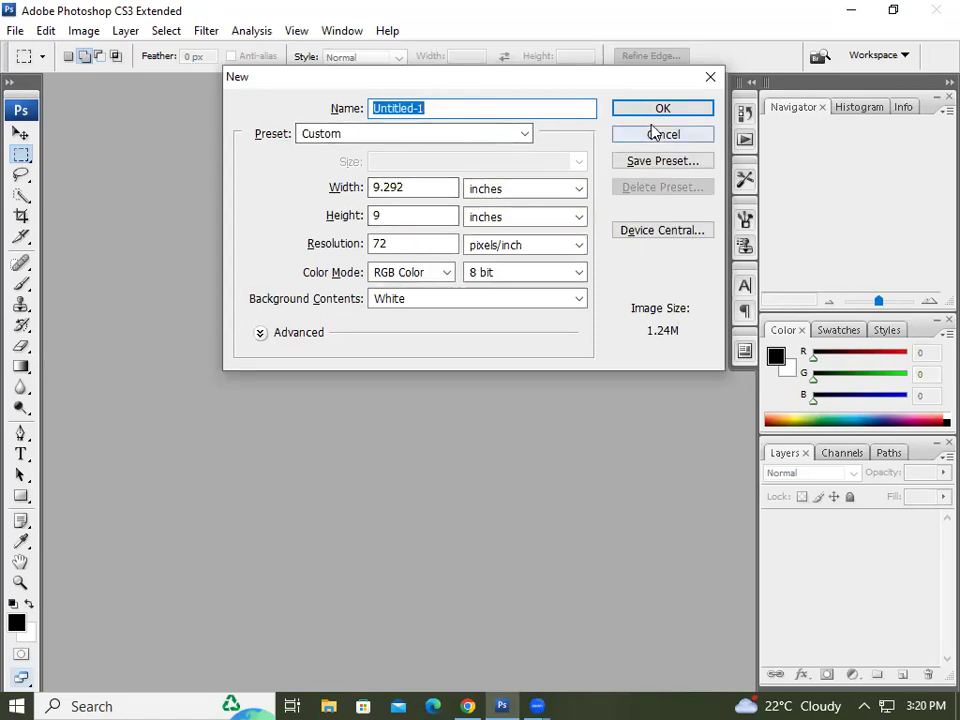
{"action": "left_click", "coordinate": [405, 246]}
{"action": "type", "text": "300"}
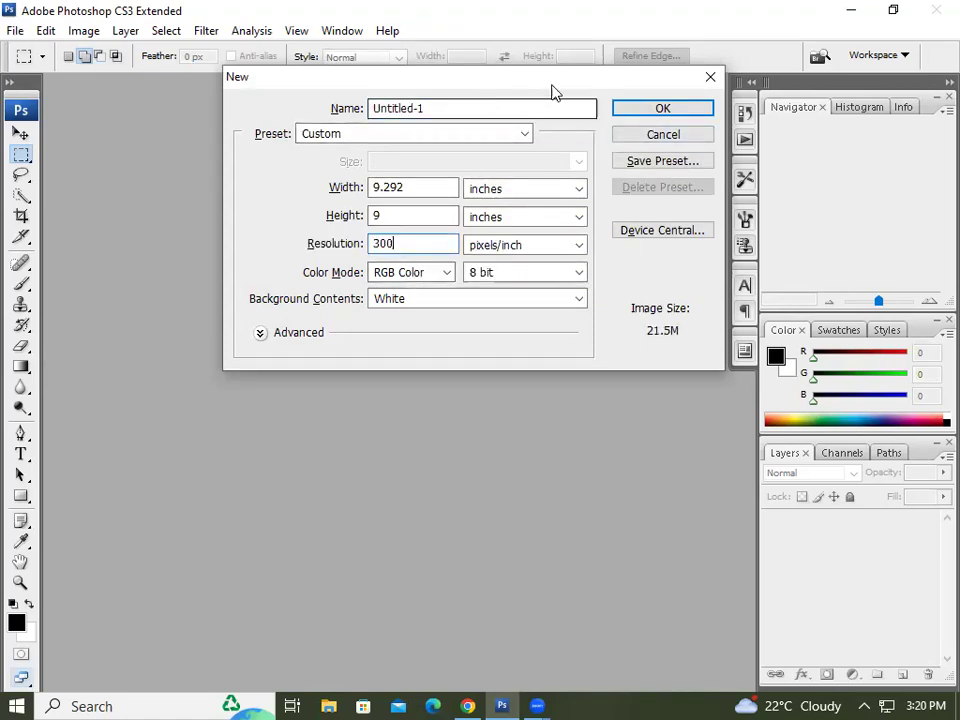
{"action": "left_click", "coordinate": [628, 113]}
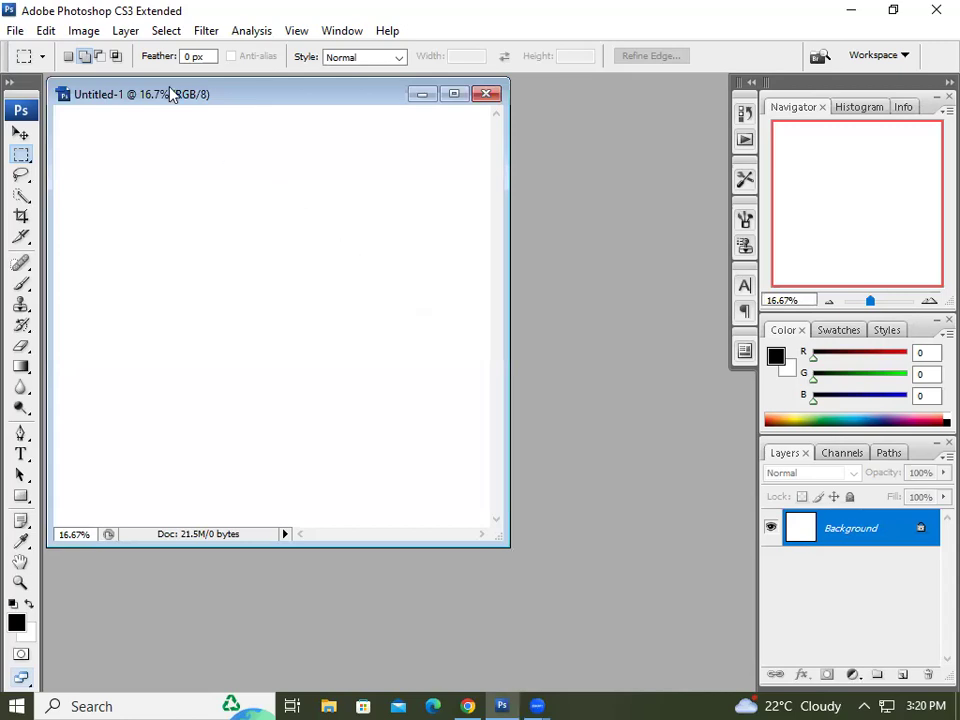
{"action": "left_click_drag", "start_coordinate": [178, 94], "coordinate": [420, 127]}
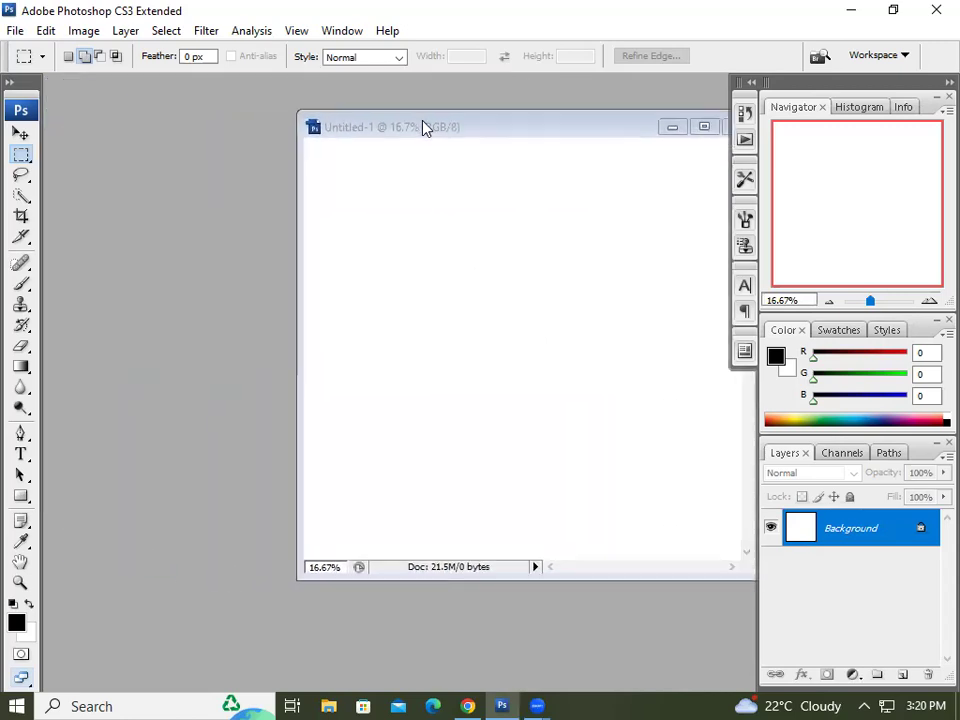
- Open the image 87dd26a296f8a162f56dab2acc2a611e from the "photos for photoshop practical" folder on Local Disk (D:)
{"action": "double_click", "coordinate": [183, 184]}
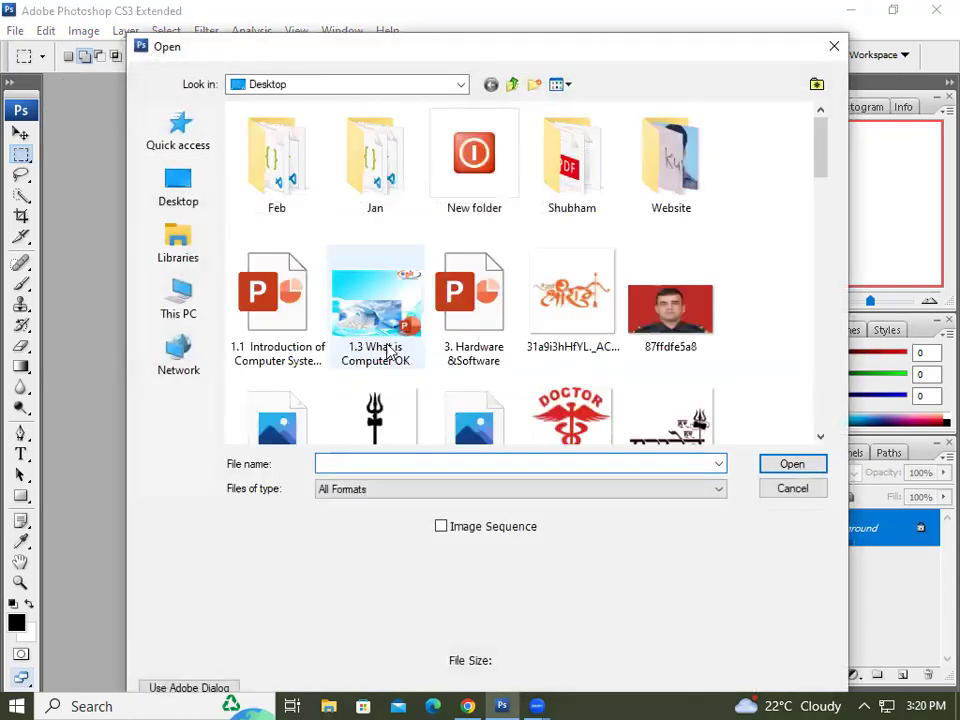
{"action": "mouse_move", "coordinate": [821, 171]}
{"action": "left_mouse_down"}
{"action": "mouse_move", "coordinate": [814, 287]}
{"action": "mouse_move", "coordinate": [819, 185]}
{"action": "left_mouse_up"}
{"action": "left_click", "coordinate": [180, 300]}
{"action": "left_click", "coordinate": [568, 356]}
{"action": "double_click", "coordinate": [568, 356]}
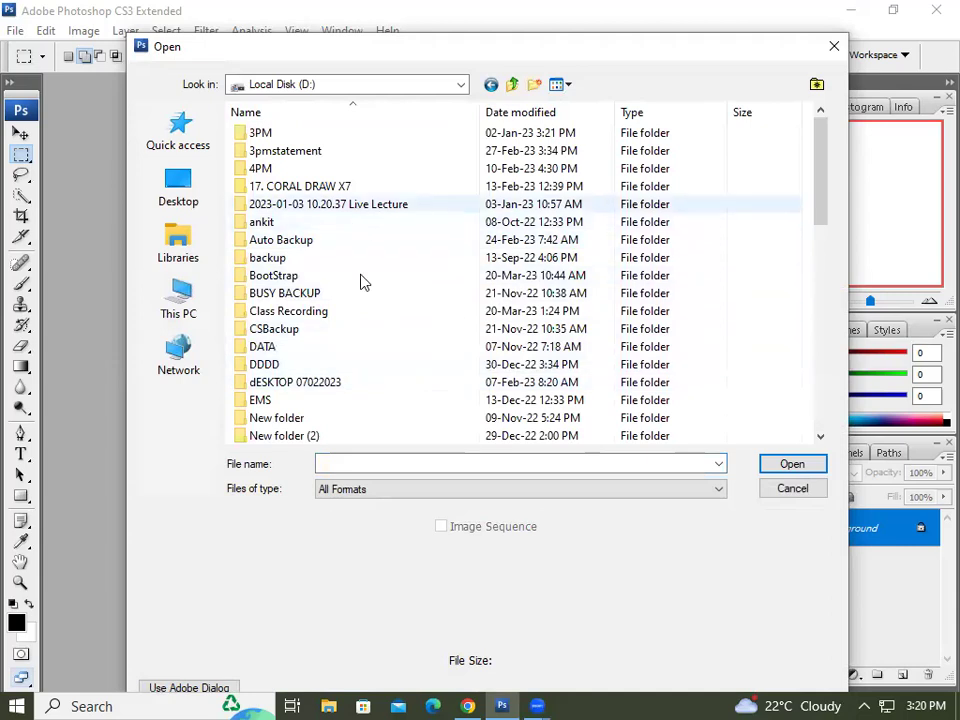
{"action": "left_click_drag", "start_coordinate": [819, 208], "coordinate": [808, 266]}
{"action": "left_click", "coordinate": [416, 226]}
{"action": "double_click", "coordinate": [416, 226]}
{"action": "left_click_drag", "start_coordinate": [825, 150], "coordinate": [822, 208]}
{"action": "left_click", "coordinate": [672, 229]}
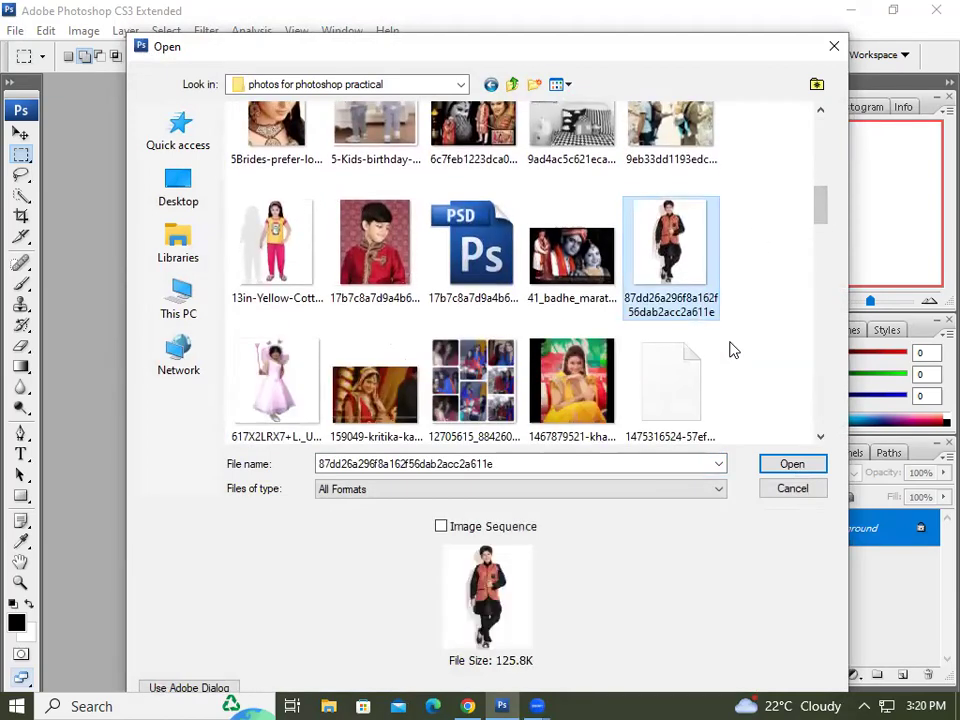
{"action": "left_click", "coordinate": [778, 466]}
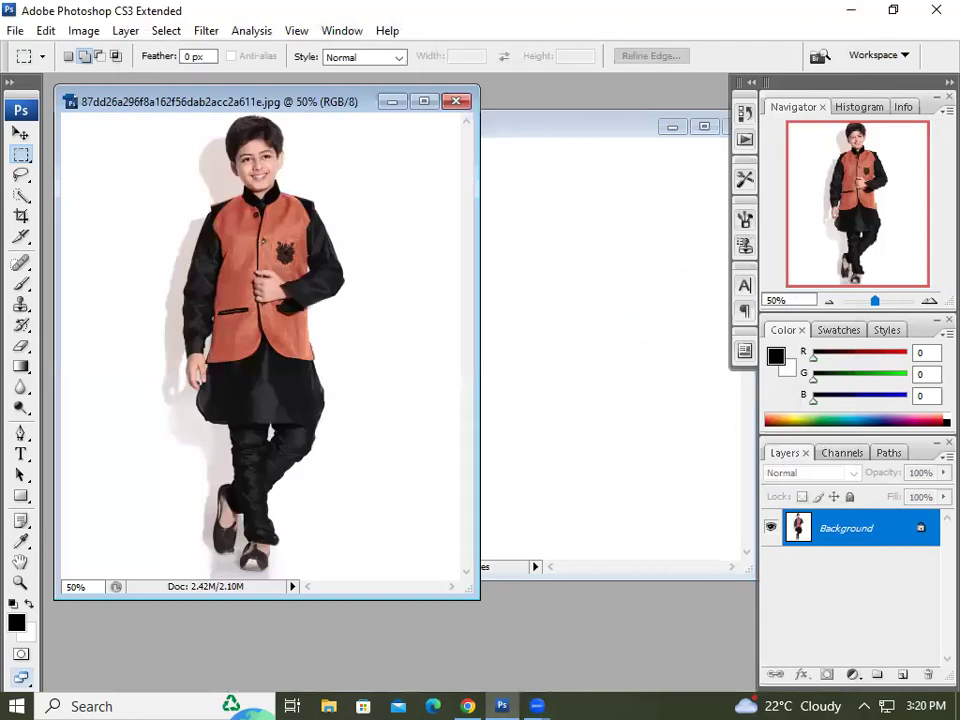
- Set the background color to a bright turquoise with hue 174 and fill the blank document's Background layer with it
{"action": "mouse_move", "coordinate": [529, 127]}
{"action": "left_mouse_down"}
{"action": "mouse_move", "coordinate": [428, 127]}
{"action": "mouse_move", "coordinate": [524, 123]}
{"action": "left_mouse_up"}
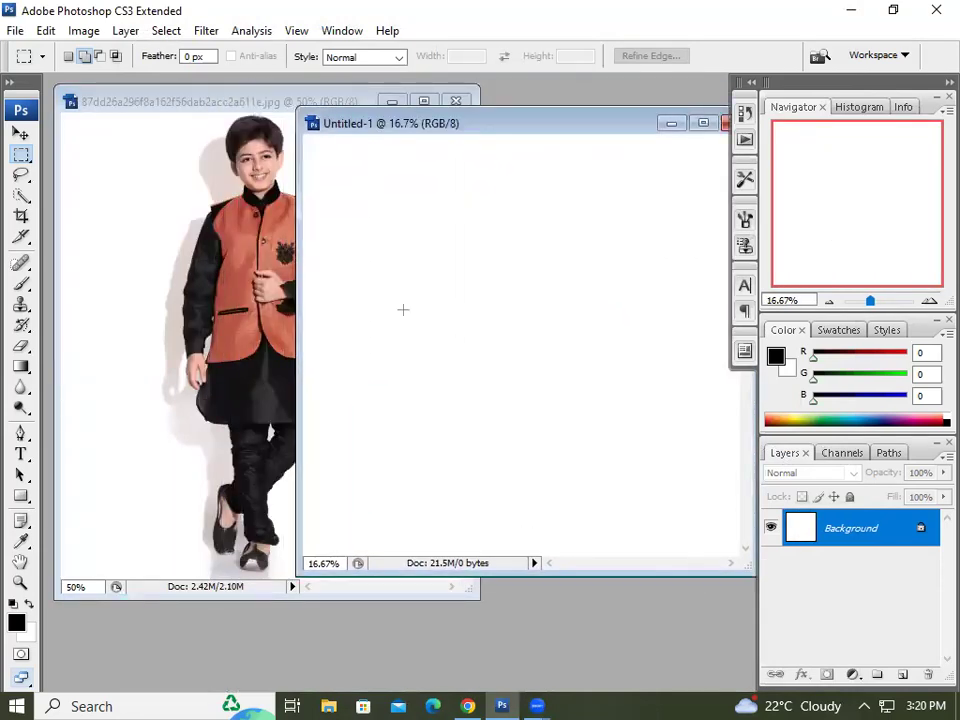
{"action": "left_click", "coordinate": [27, 634]}
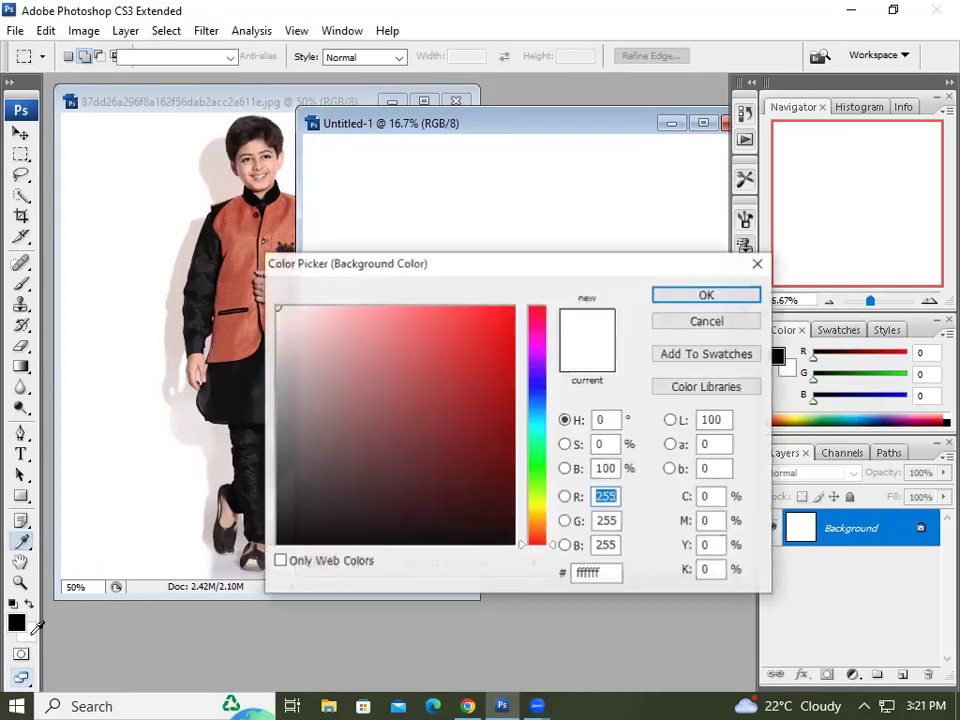
{"action": "left_click", "coordinate": [540, 515]}
{"action": "left_click_drag", "start_coordinate": [540, 470], "coordinate": [534, 434]}
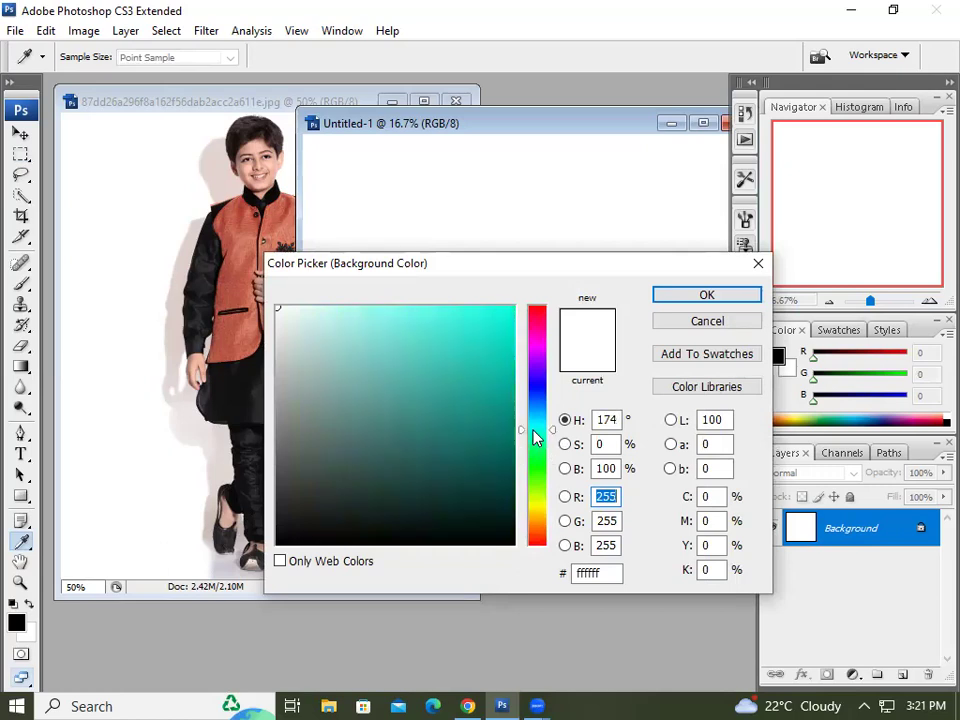
{"action": "left_click", "coordinate": [665, 299]}
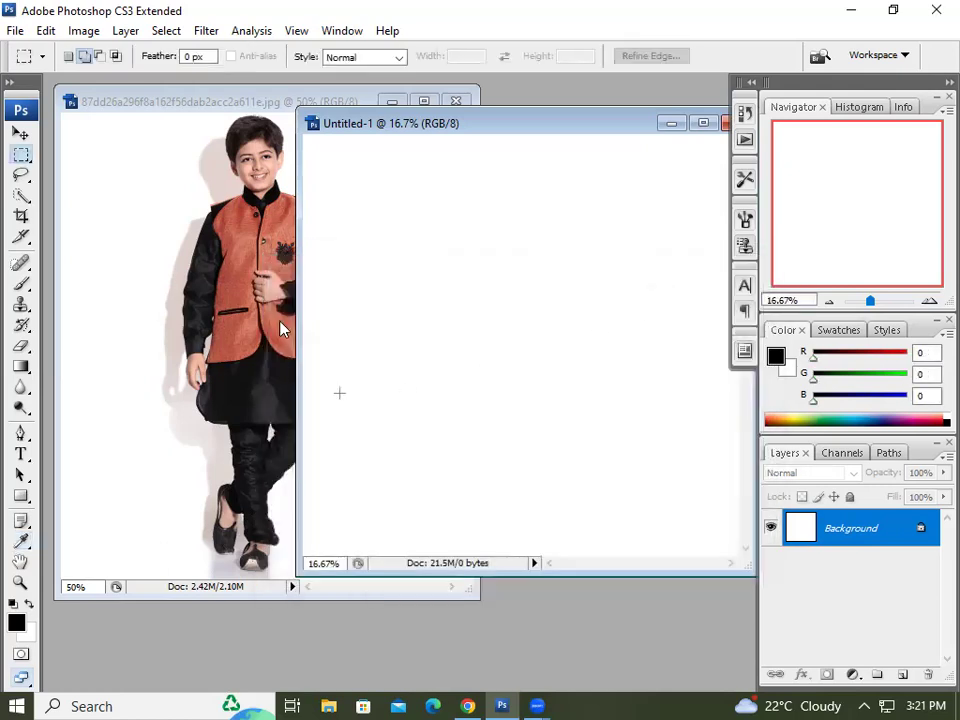
{"action": "left_click", "coordinate": [25, 638]}
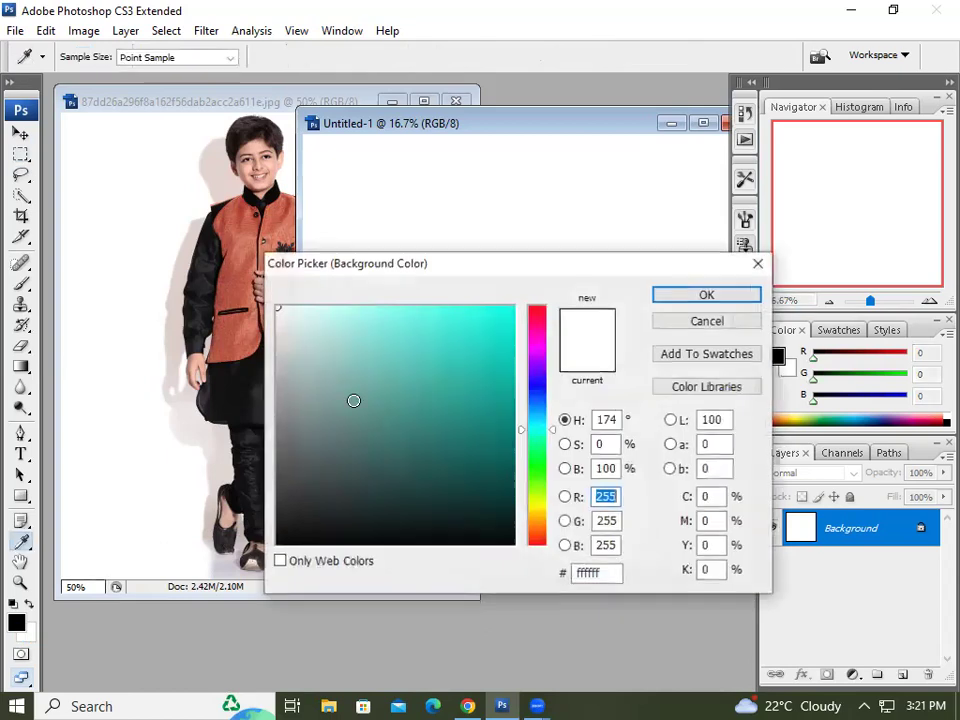
{"action": "left_click", "coordinate": [507, 315]}
{"action": "left_click", "coordinate": [707, 298]}
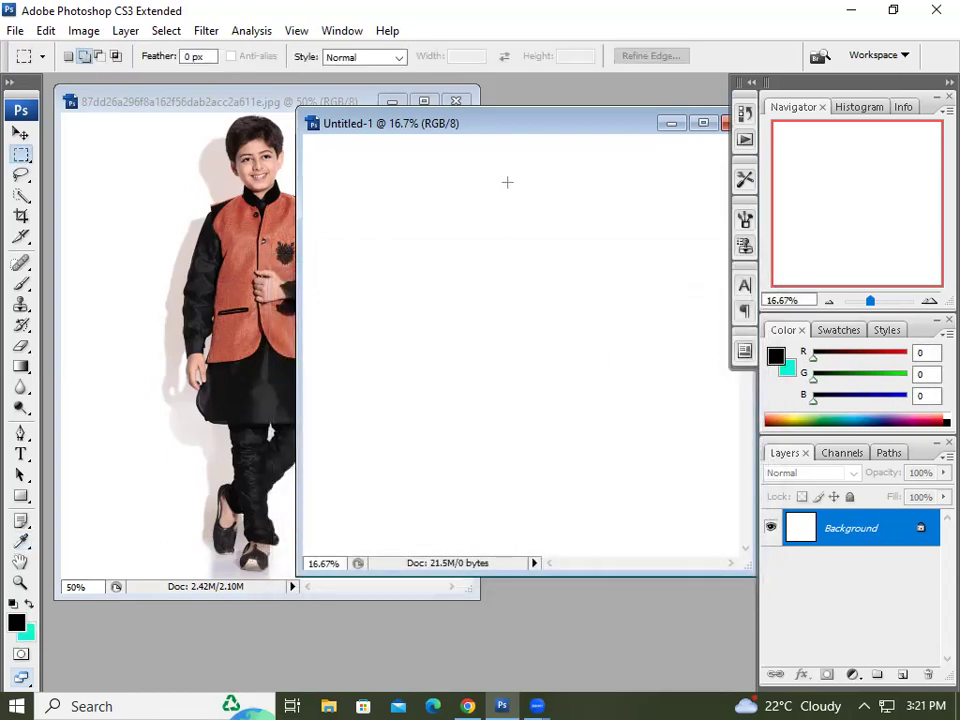
{"action": "key", "text": "ctrl+BackSpace"}
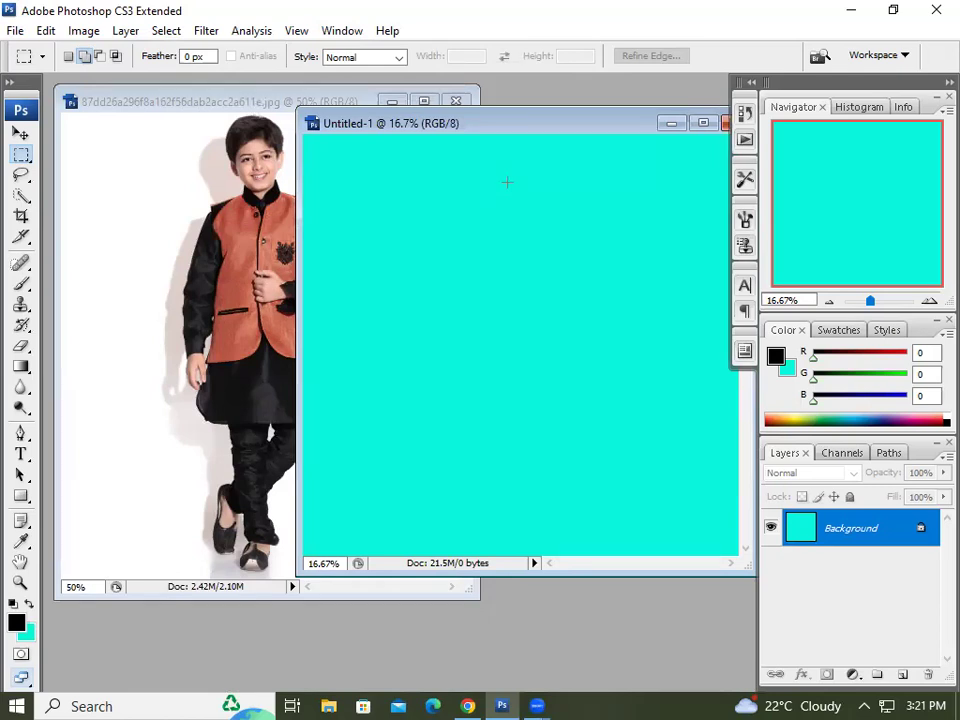
- Move the turquoise document window aside and bring the boy's photo to the front
{"action": "left_click_drag", "start_coordinate": [410, 123], "coordinate": [332, 101]}
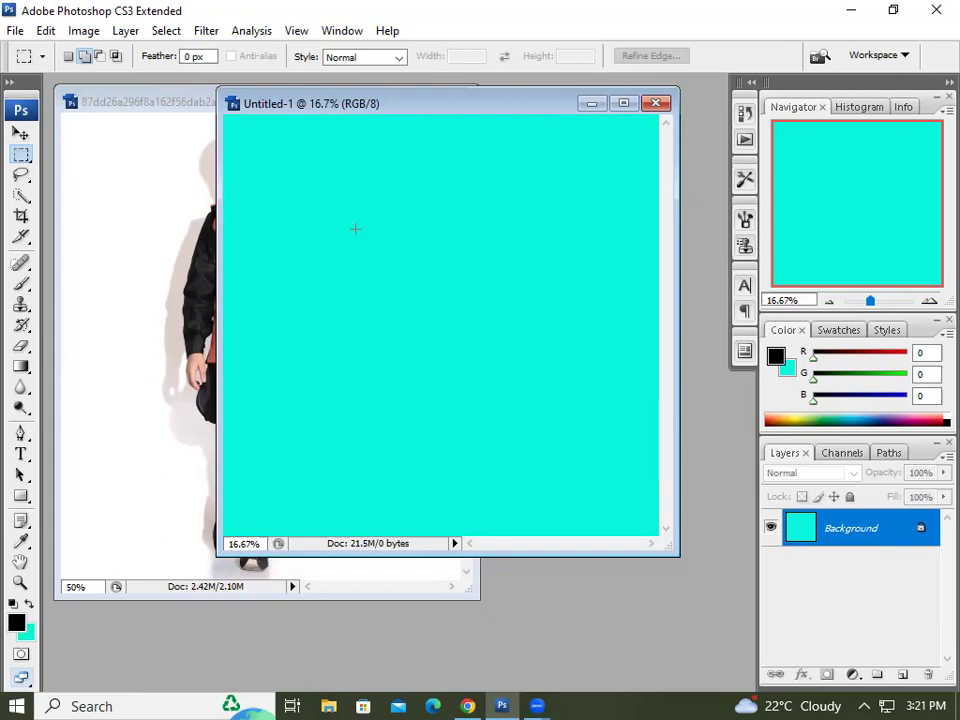
{"action": "left_click_drag", "start_coordinate": [330, 104], "coordinate": [478, 128]}
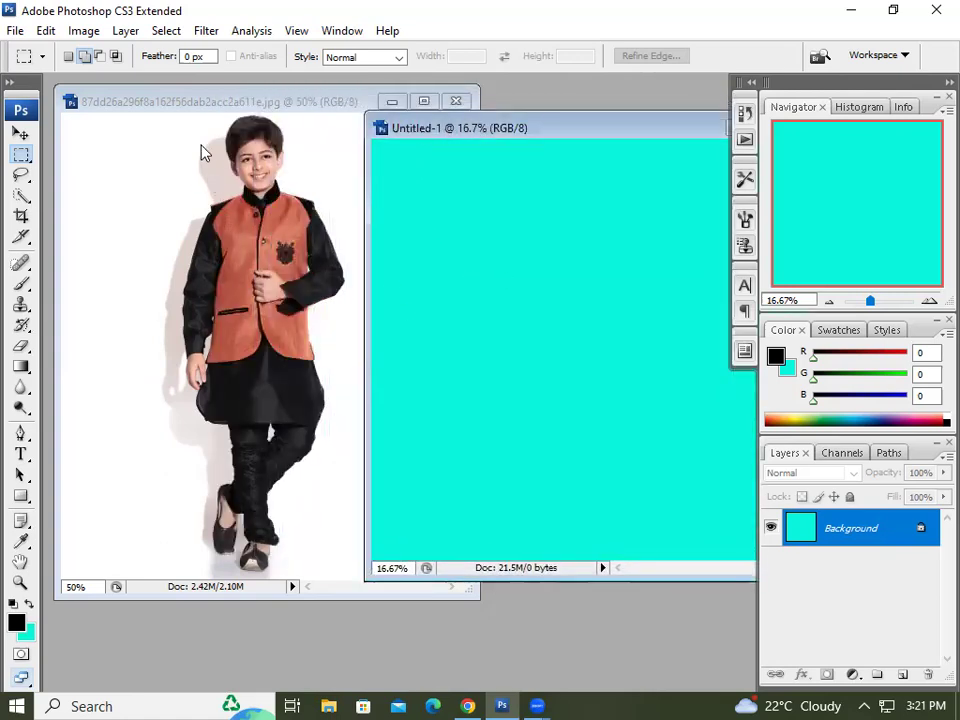
{"action": "left_click", "coordinate": [176, 103]}
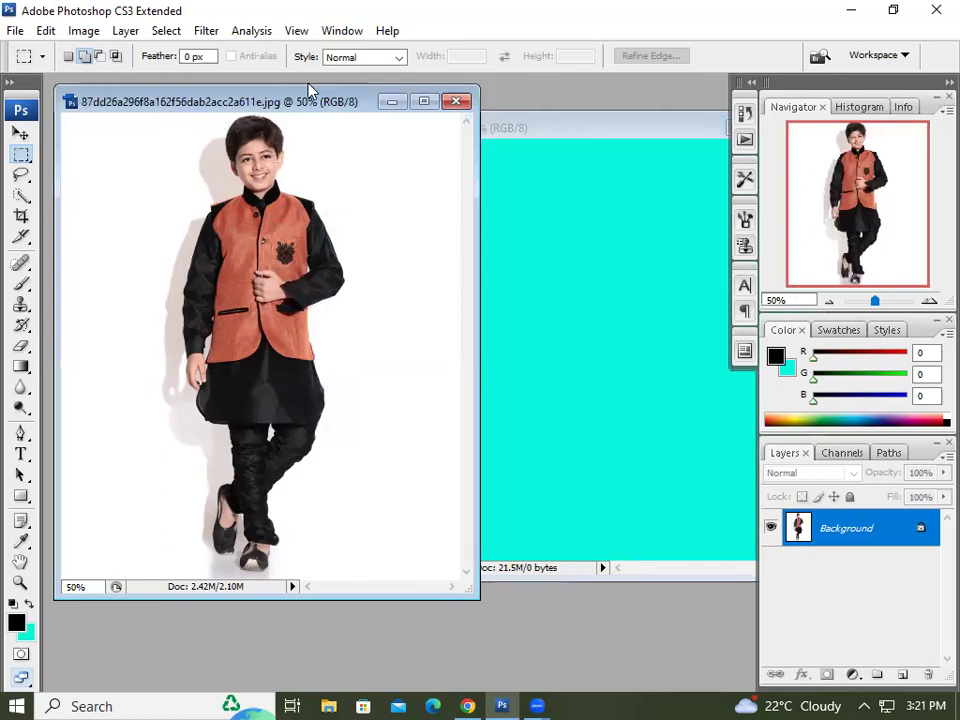
- Select the boy's head and collar with the Elliptical Marquee tool, using a feather of 10 px
{"action": "left_click", "coordinate": [22, 156]}
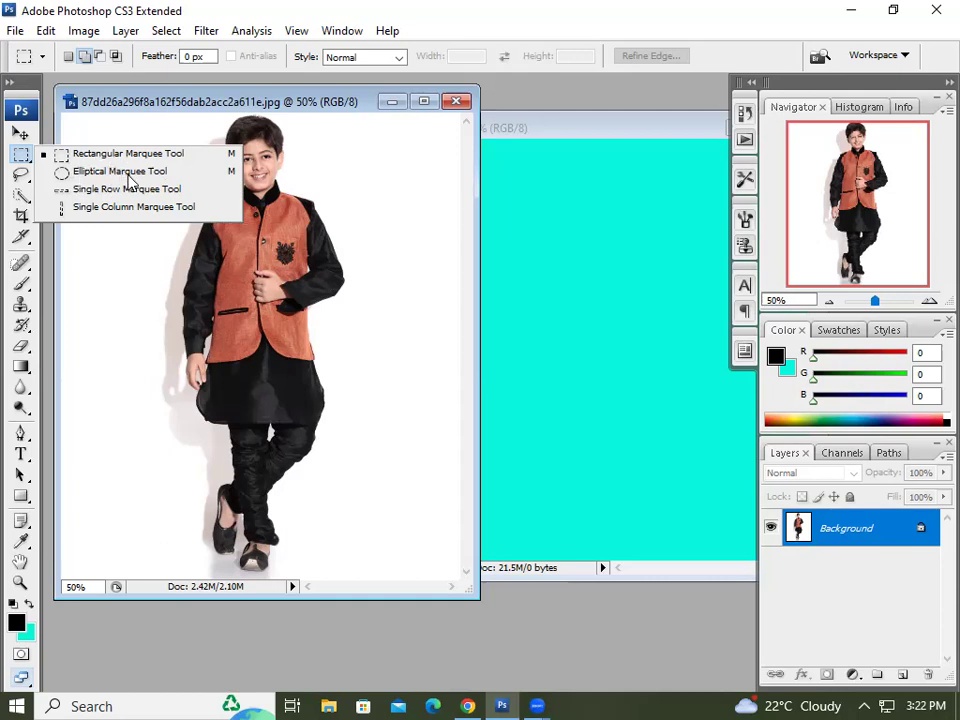
{"action": "left_click", "coordinate": [125, 173]}
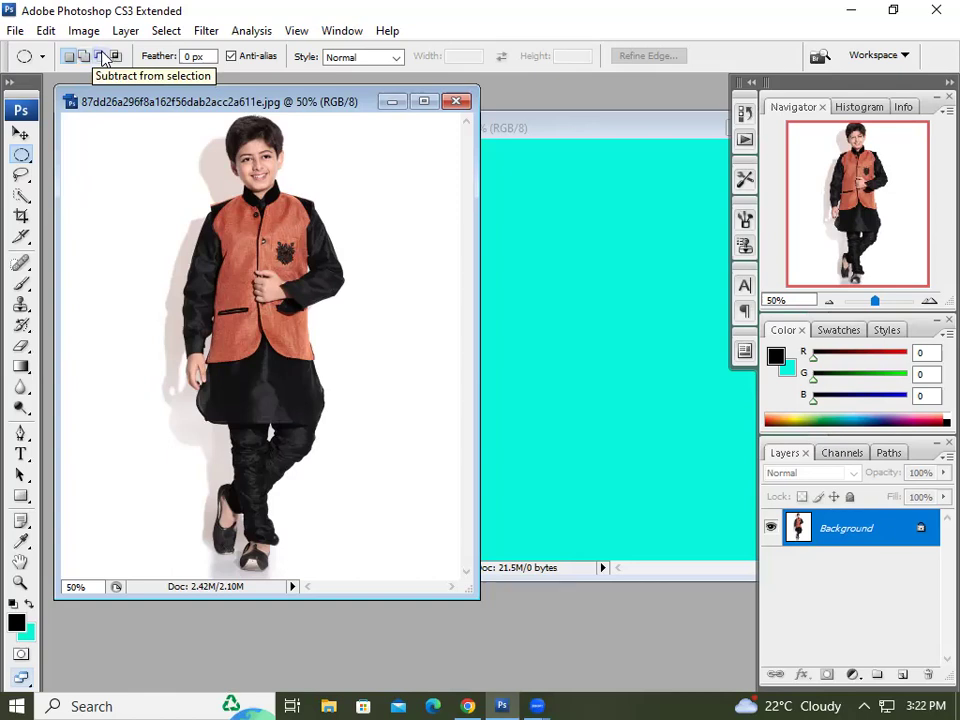
{"action": "left_click", "coordinate": [103, 58]}
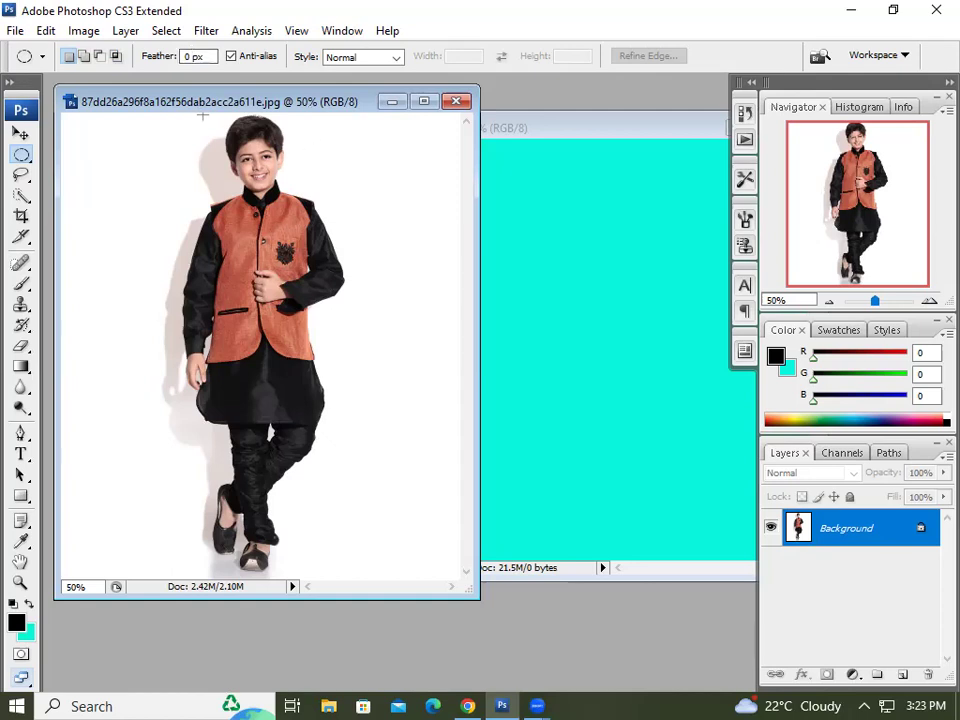
{"action": "double_click", "coordinate": [188, 56]}
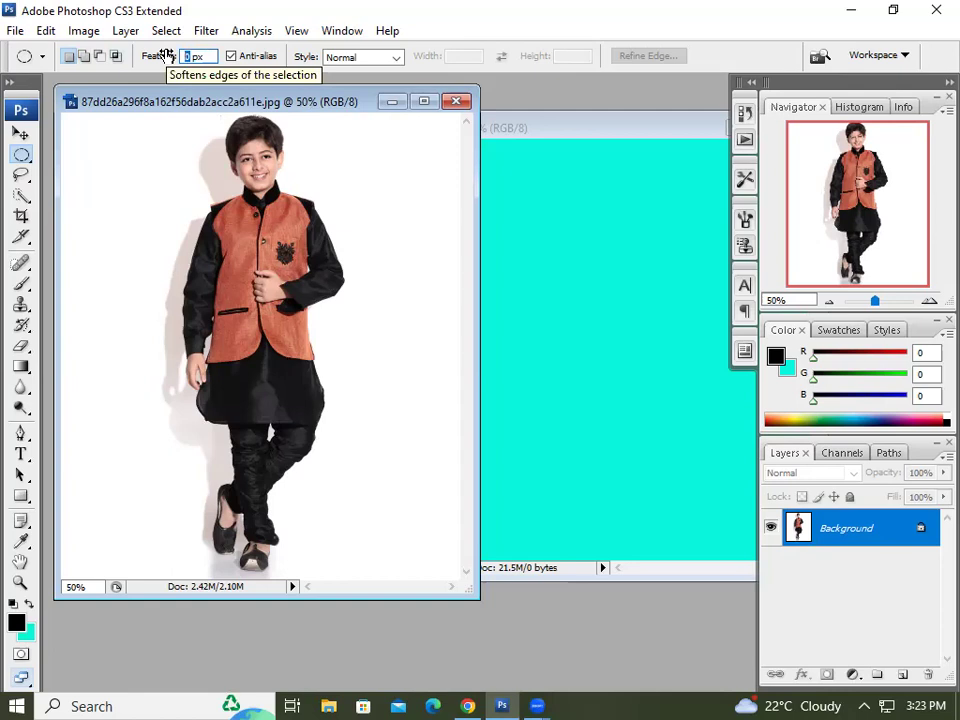
{"action": "type", "text": "10"}
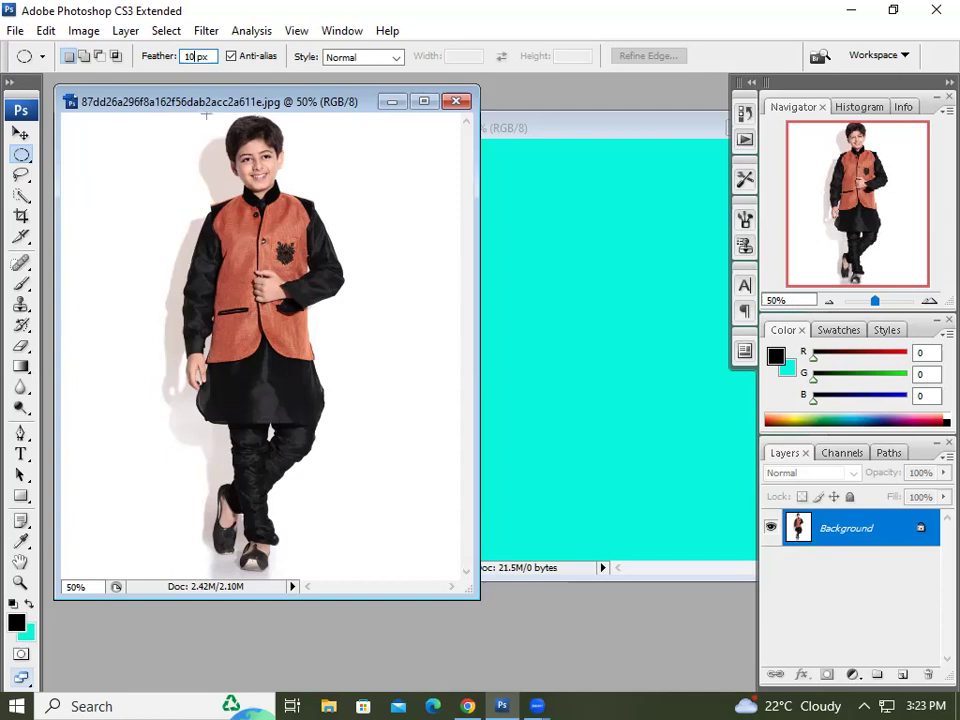
{"action": "left_click_drag", "start_coordinate": [206, 116], "coordinate": [314, 233]}
{"action": "left_click_drag", "start_coordinate": [314, 231], "coordinate": [310, 228]}
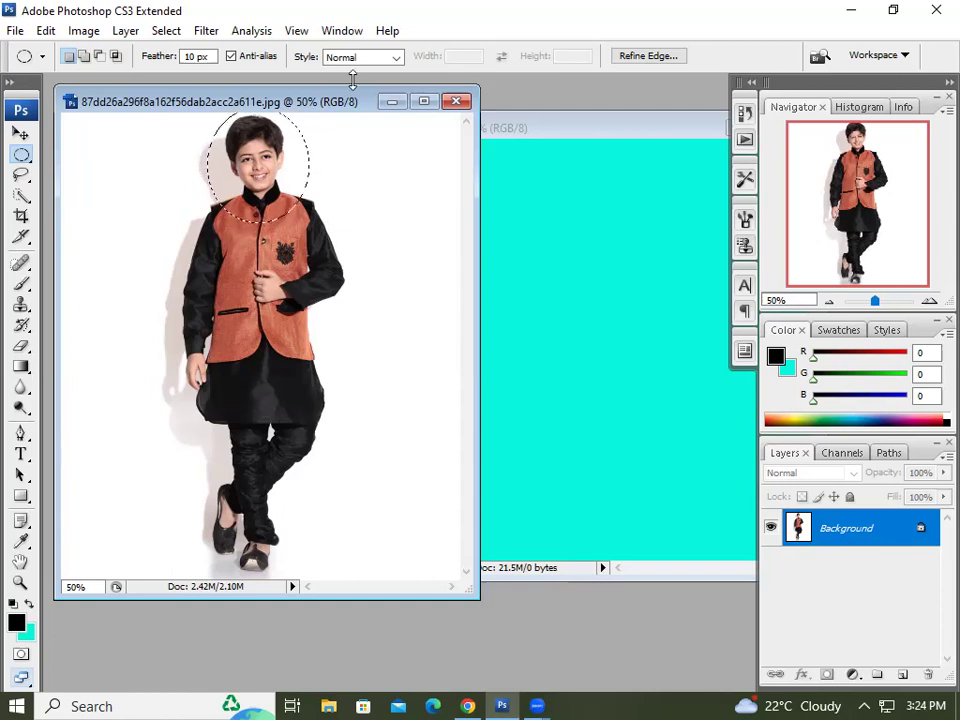
{"action": "key", "text": "ctrl+alt+d"}
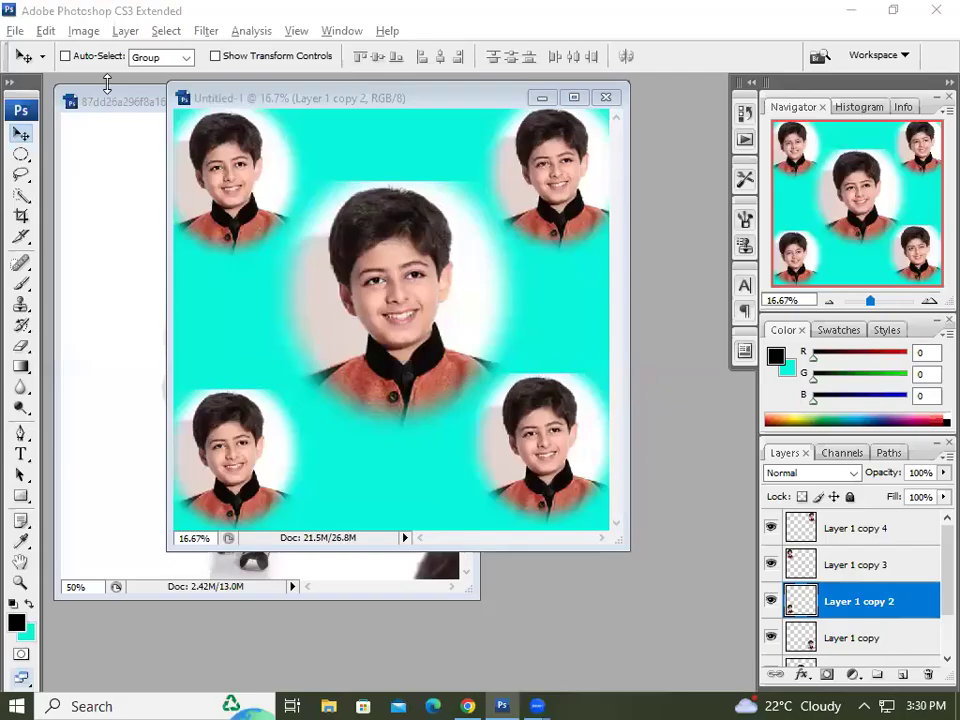
- Open the Save As dialog for the turquoise portrait collage and clear the suggested file name
{"action": "left_click_drag", "start_coordinate": [274, 100], "coordinate": [302, 116]}
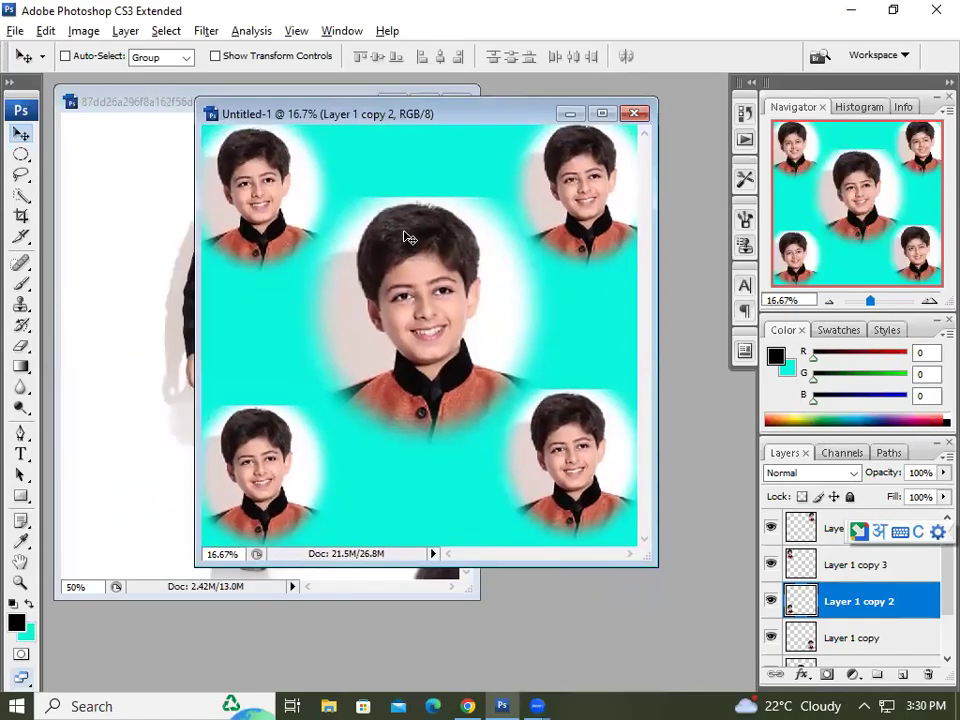
{"action": "left_click", "coordinate": [15, 30]}
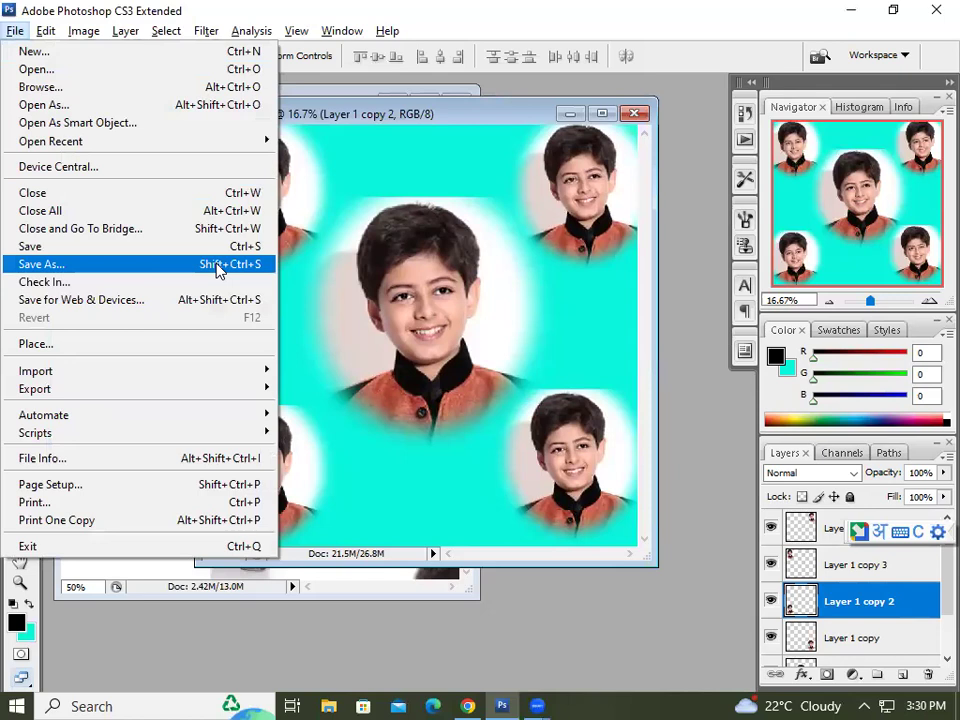
{"action": "mouse_move", "coordinate": [346, 118]}
{"action": "left_mouse_down"}
{"action": "mouse_move", "coordinate": [424, 218]}
{"action": "mouse_move", "coordinate": [336, 133]}
{"action": "left_mouse_up"}
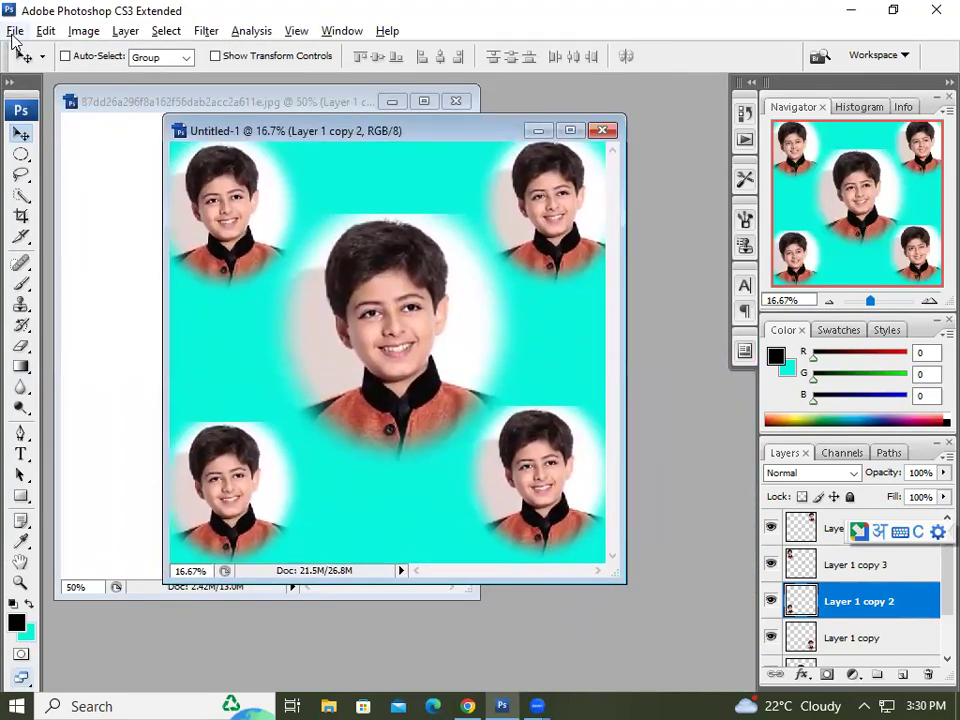
{"action": "left_click", "coordinate": [15, 31]}
{"action": "left_click", "coordinate": [140, 268]}
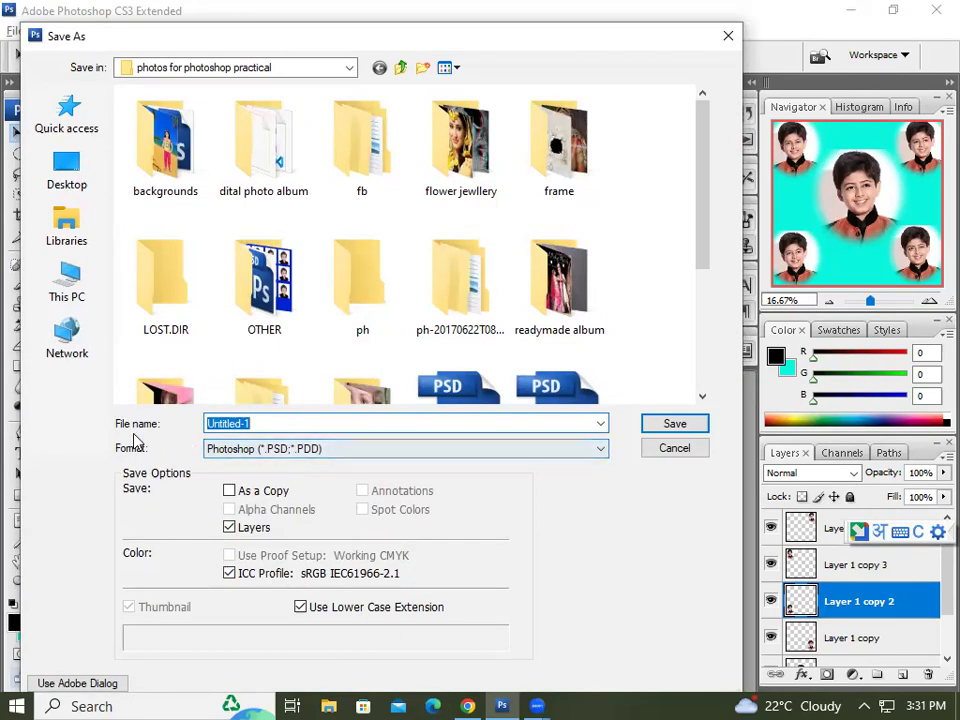
{"action": "left_click", "coordinate": [258, 424]}
{"action": "key", "text": "BackSpace"}
{"action": "key", "text": "BackSpace"}
{"action": "key", "text": "BackSpace"}
{"action": "key", "text": "BackSpace"}
{"action": "key", "text": "BackSpace"}
{"action": "key", "text": "BackSpace"}
{"action": "key", "text": "BackSpace"}
{"action": "key", "text": "BackSpace"}
{"action": "key", "text": "BackSpace"}
{"action": "key", "text": "BackSpace"}
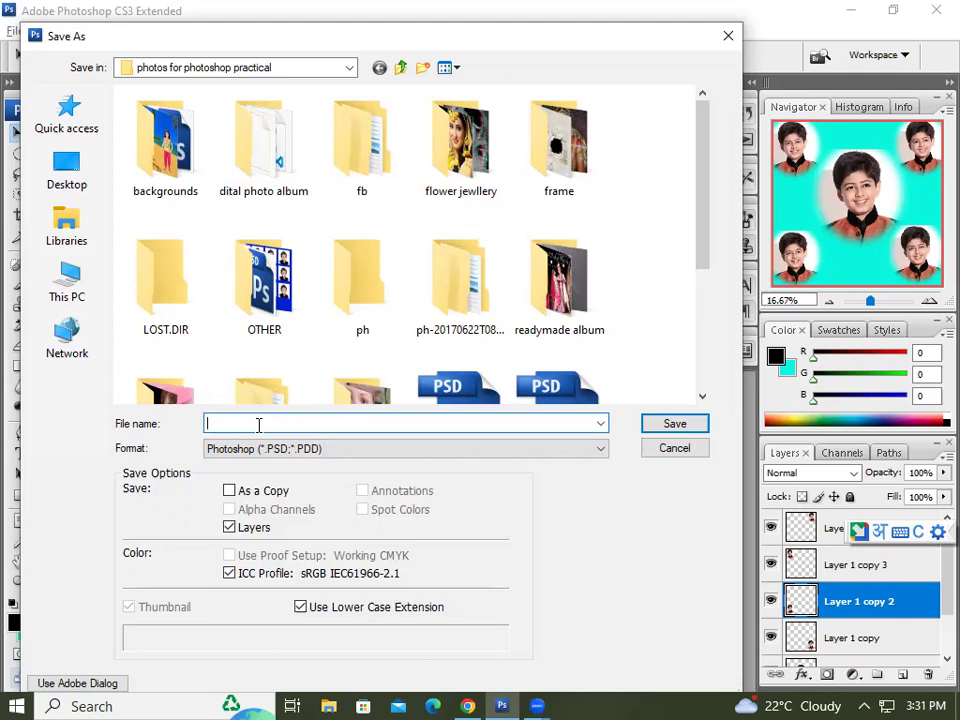
{"action": "left_click", "coordinate": [862, 698]}
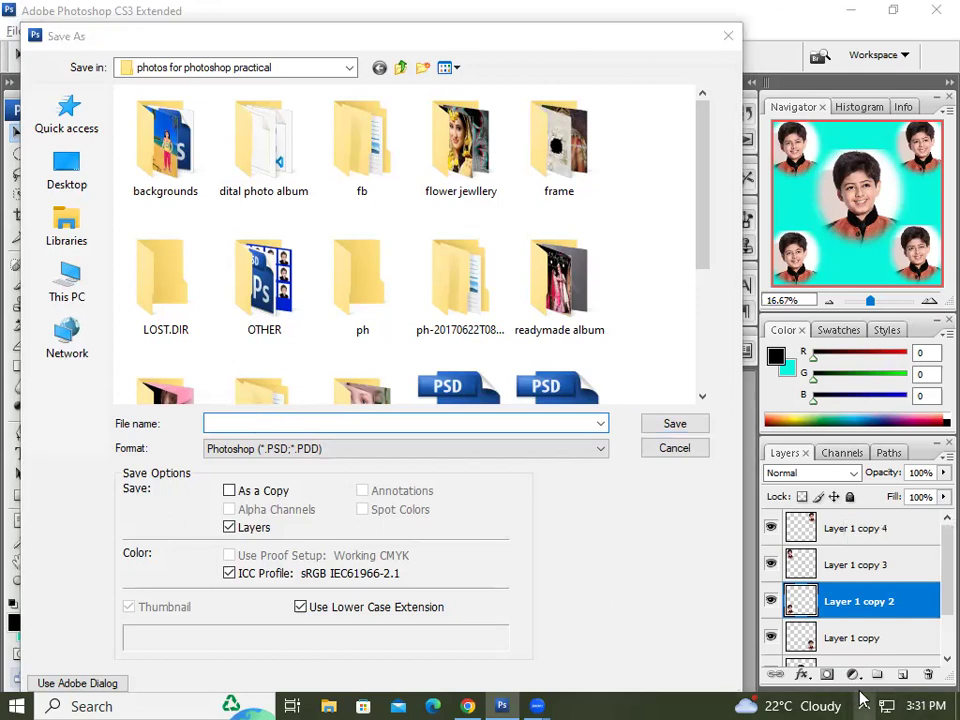
{"action": "left_click", "coordinate": [645, 698]}
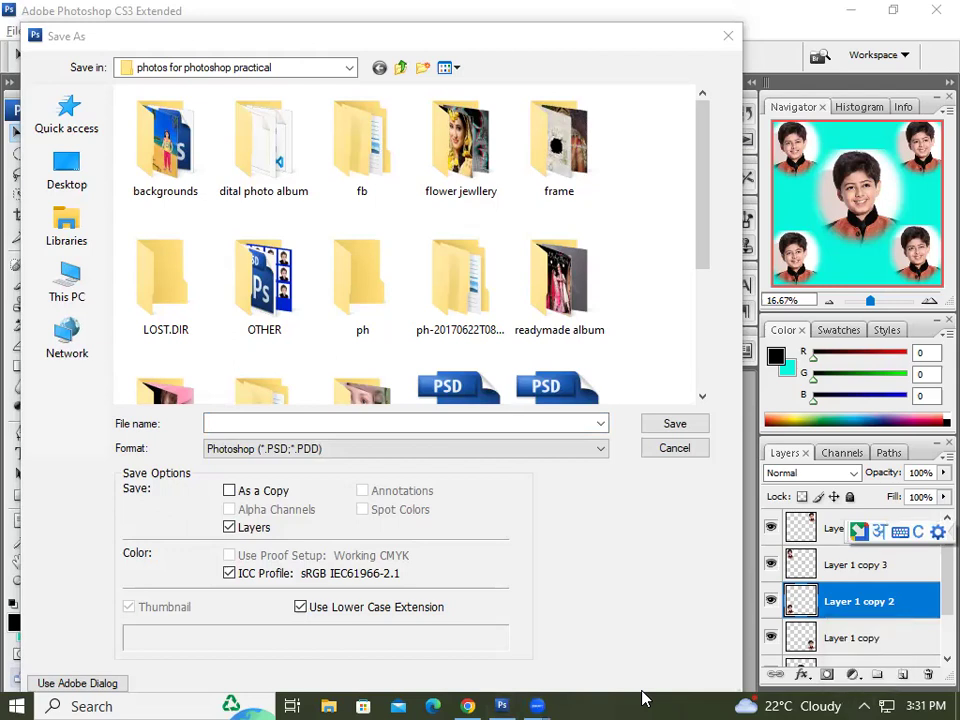
{"action": "key", "text": "alt+space"}
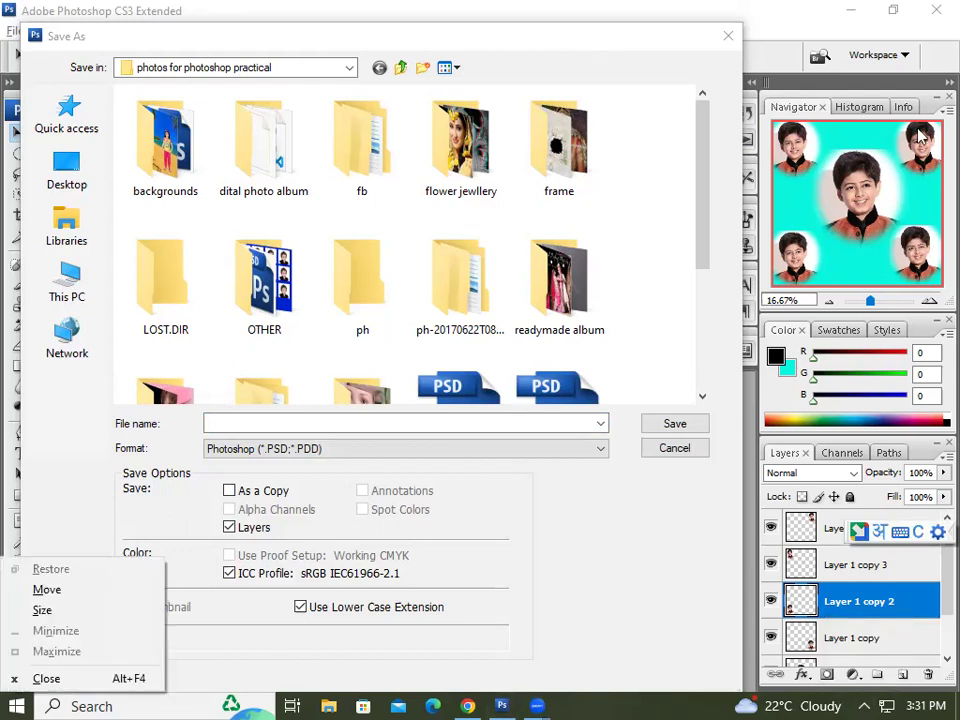
{"action": "left_click", "coordinate": [666, 577]}
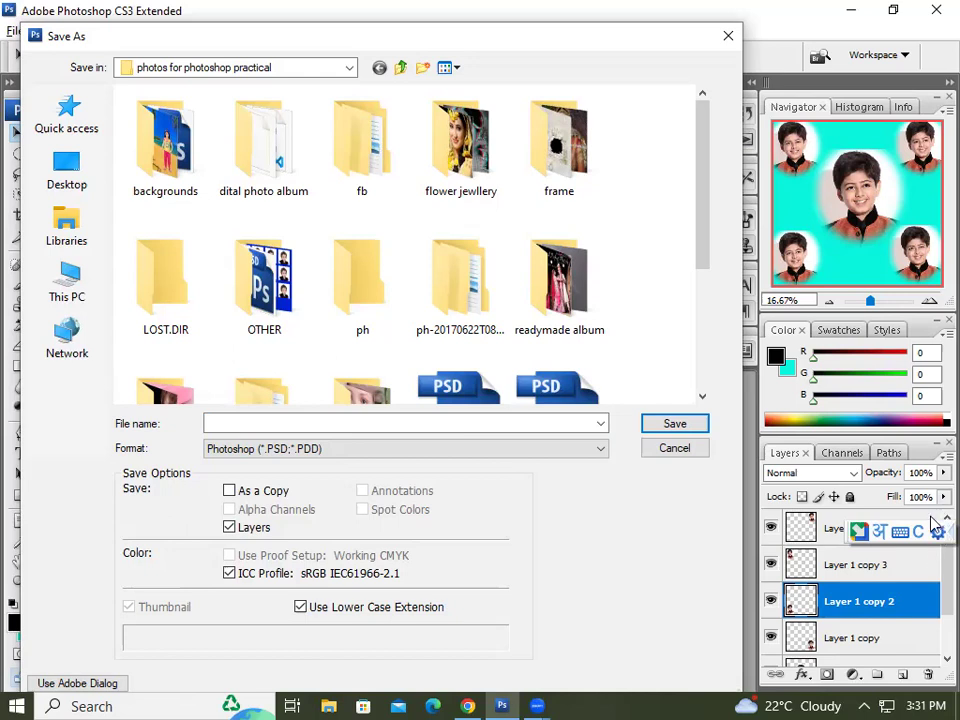
- Switch the typing input language from Hindi to English using the floating language bar
{"action": "left_click", "coordinate": [887, 531]}
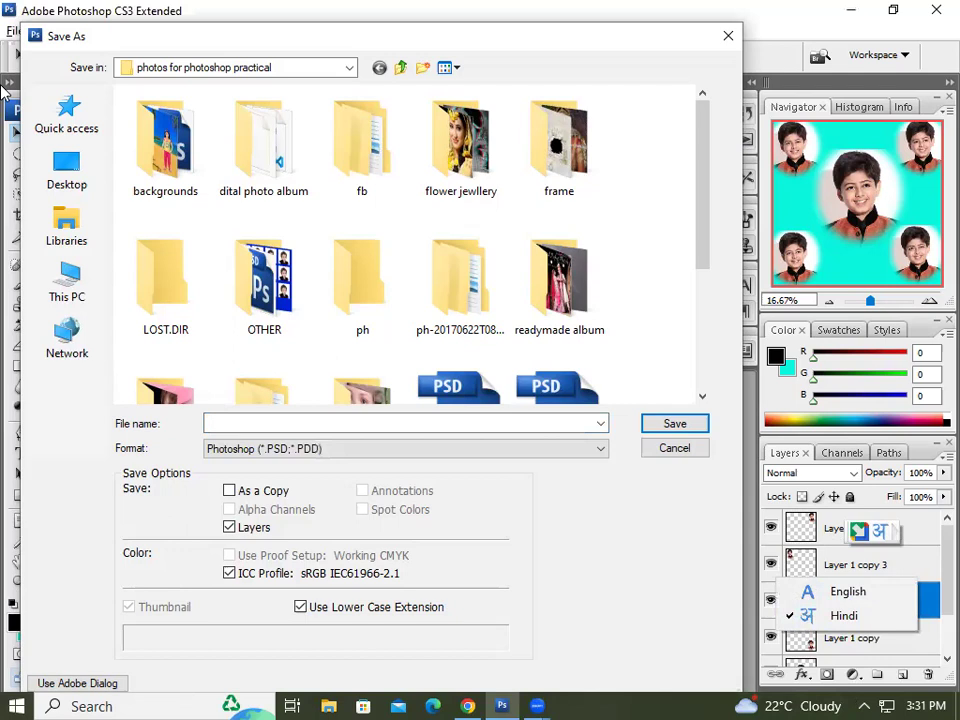
{"action": "left_click", "coordinate": [864, 705]}
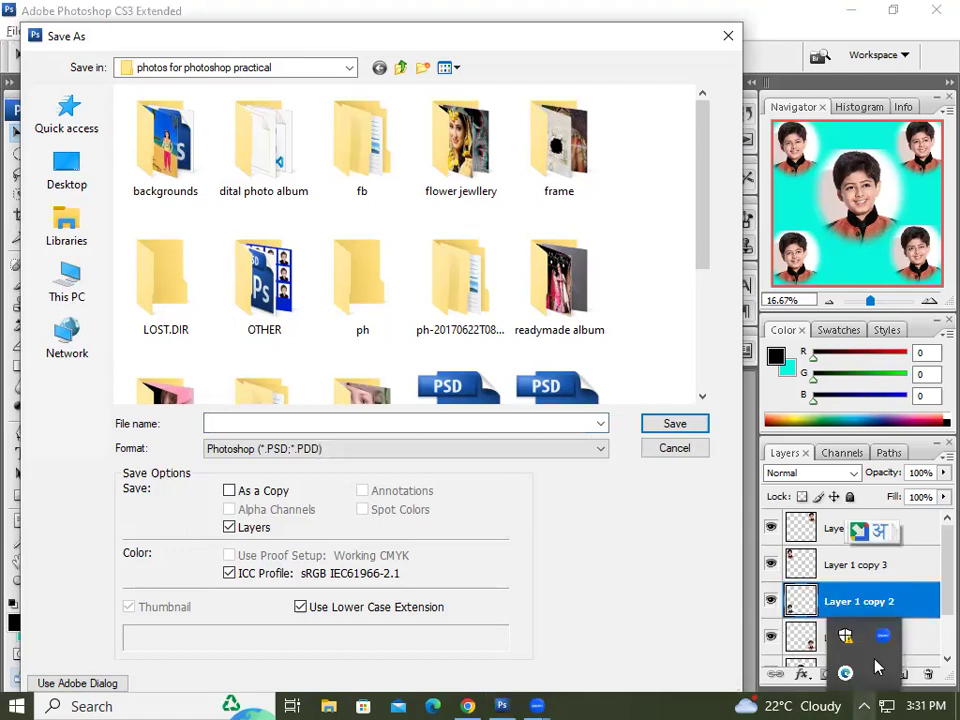
{"action": "mouse_move", "coordinate": [935, 537]}
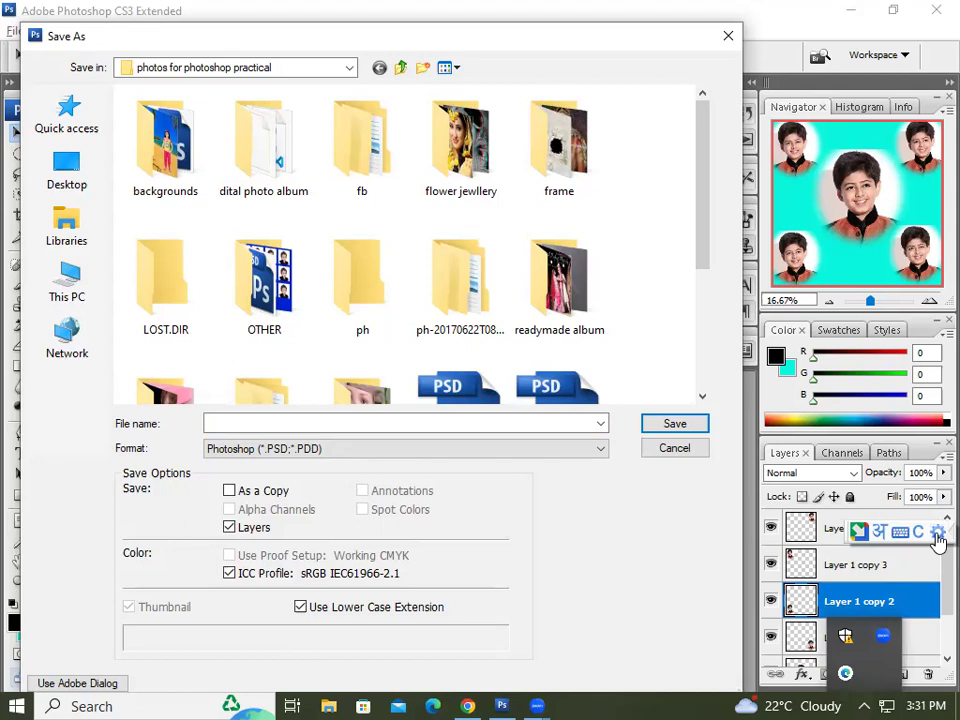
{"action": "left_click", "coordinate": [937, 535]}
{"action": "mouse_move", "coordinate": [897, 352]}
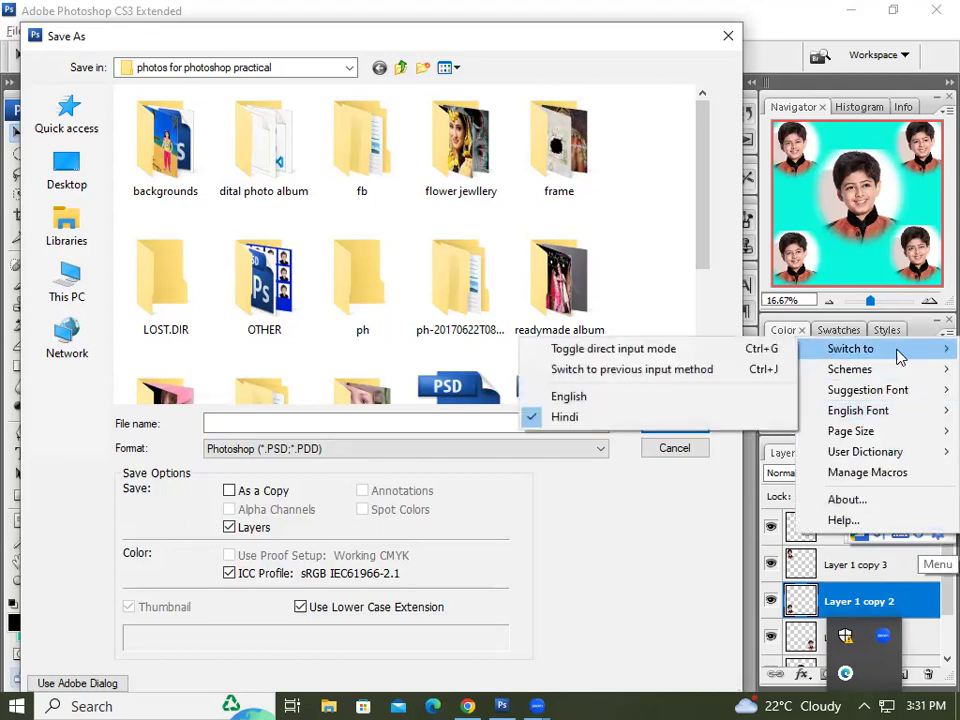
{"action": "left_click", "coordinate": [622, 398]}
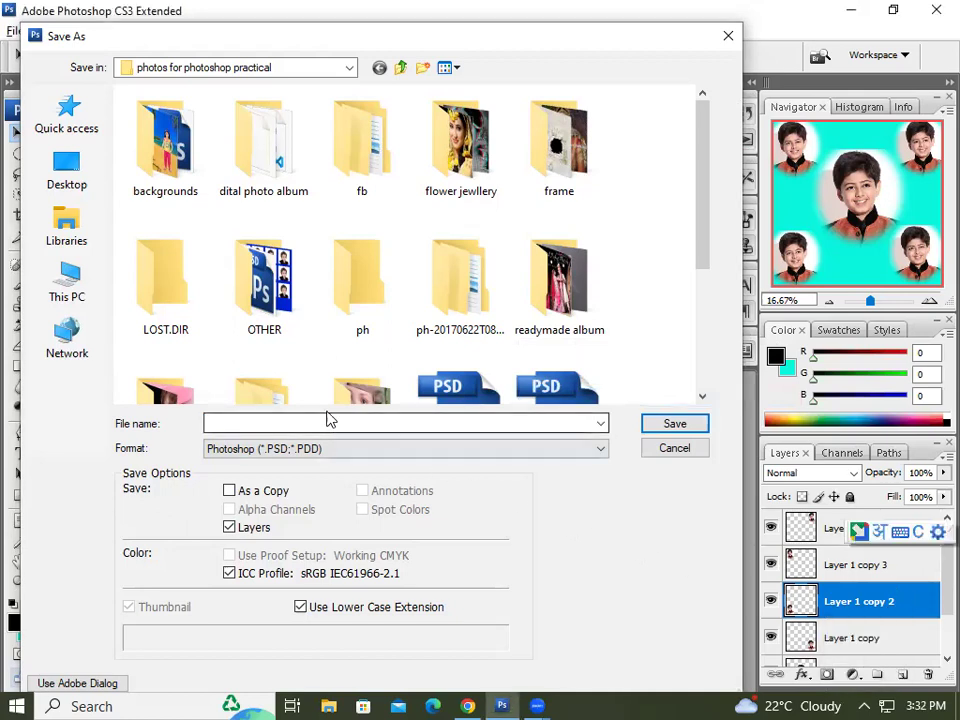
- Save the collage to the Desktop as Photo Editing in Photoshop format with Maximize compatibility, and check the file on the desktop
{"action": "left_click", "coordinate": [298, 422]}
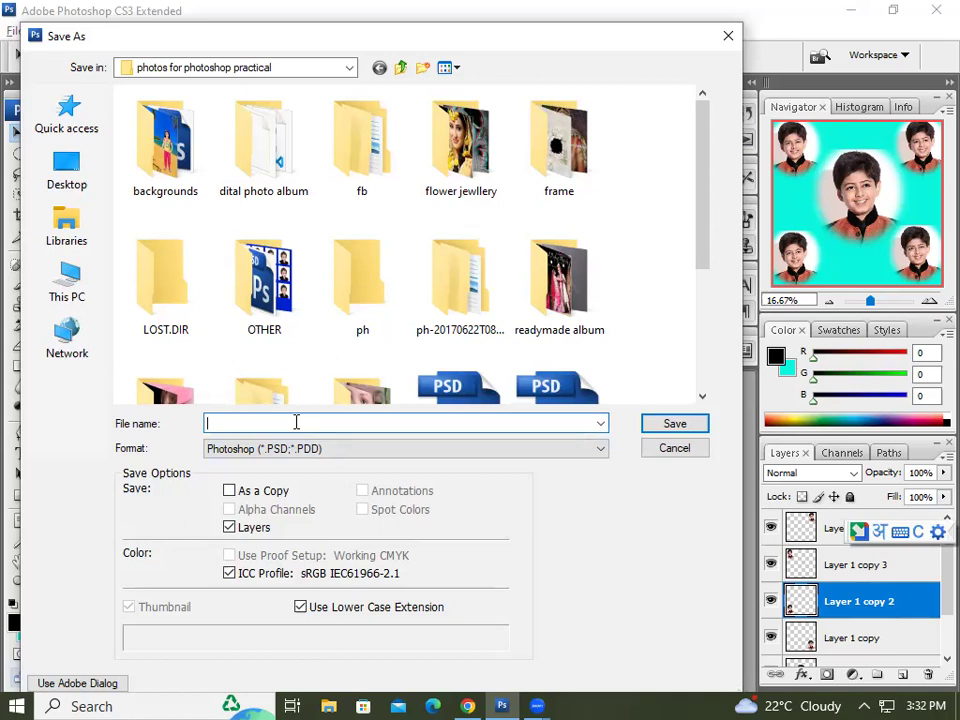
{"action": "type", "text": "Photo Editing"}
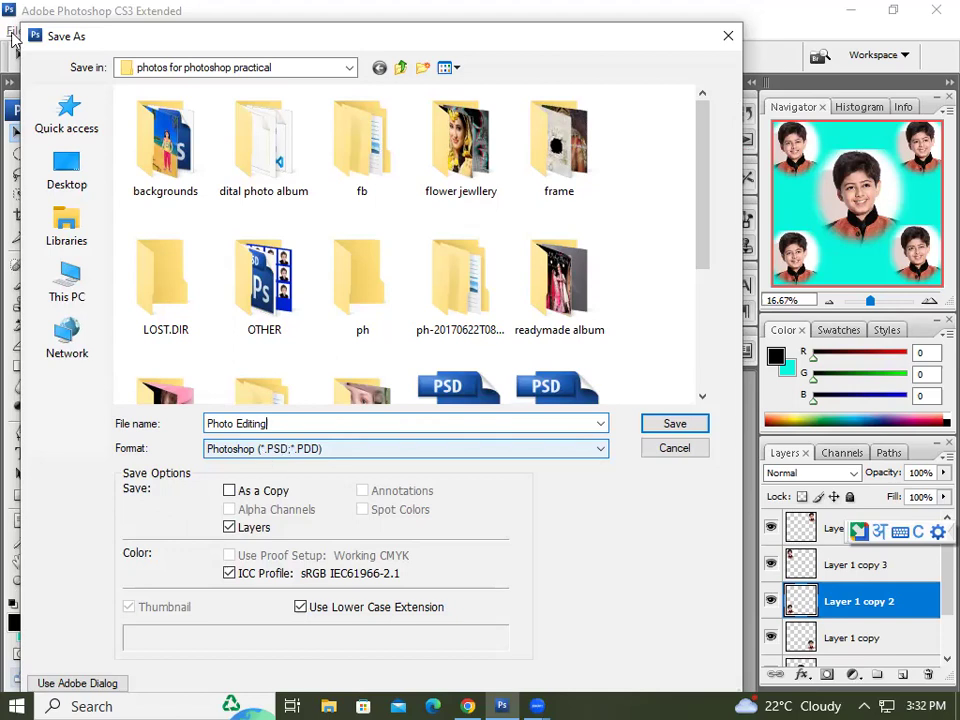
{"action": "left_click", "coordinate": [72, 170]}
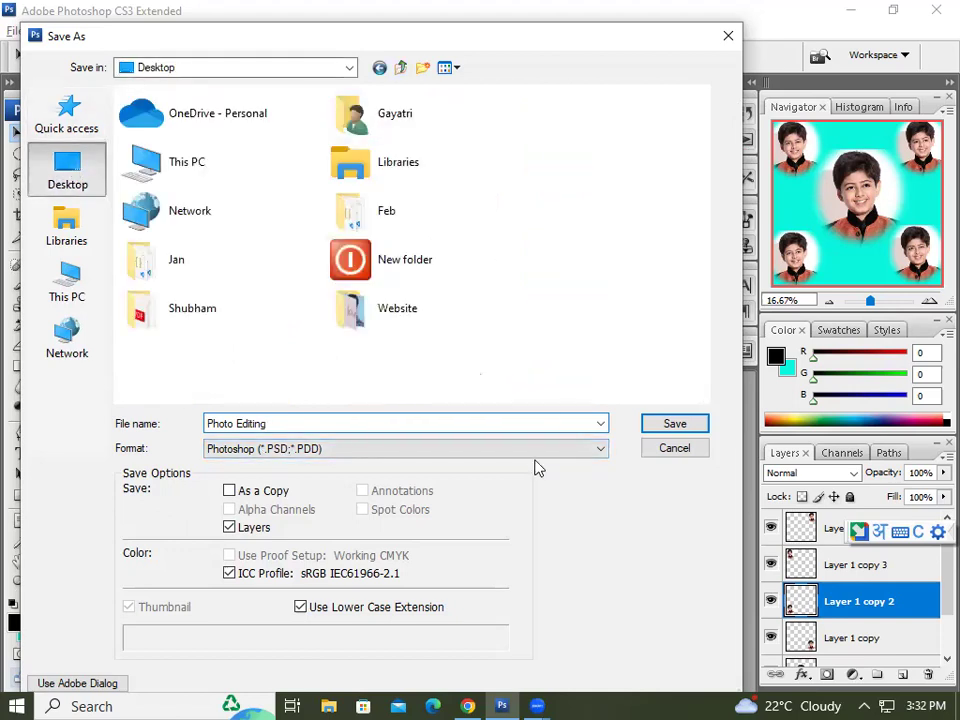
{"action": "left_click", "coordinate": [676, 425]}
{"action": "left_click", "coordinate": [676, 425]}
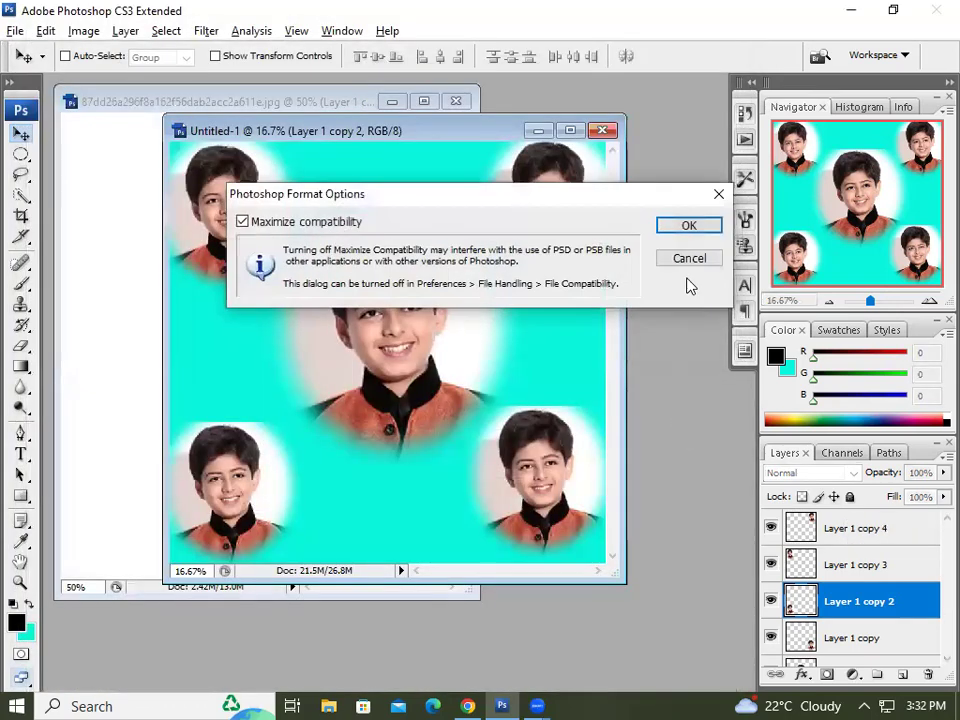
{"action": "left_click", "coordinate": [684, 224]}
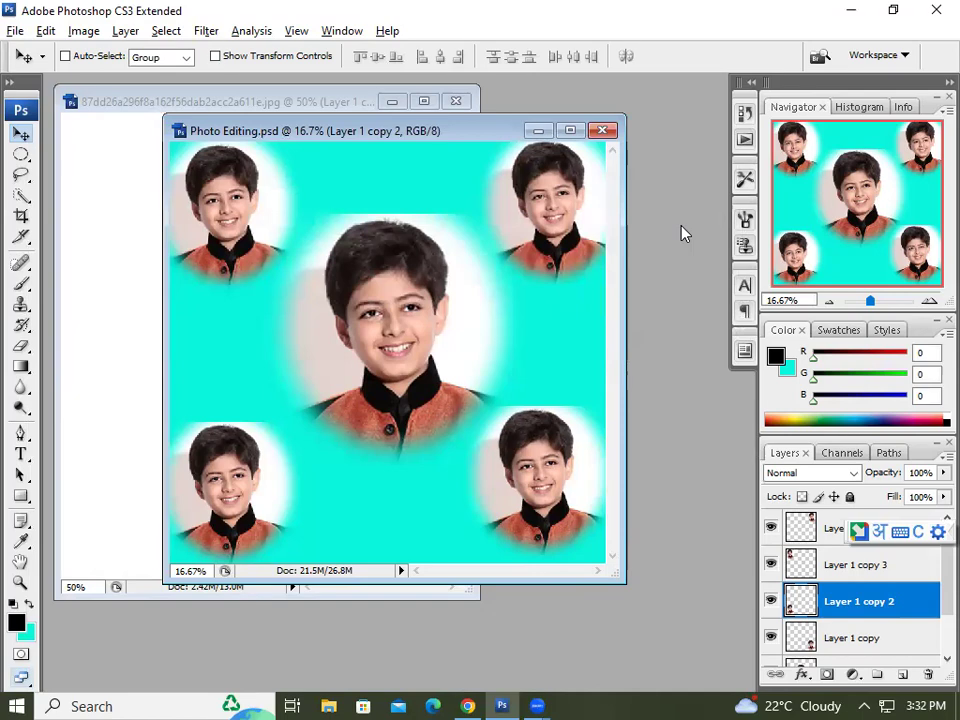
{"action": "key", "text": "super+d"}
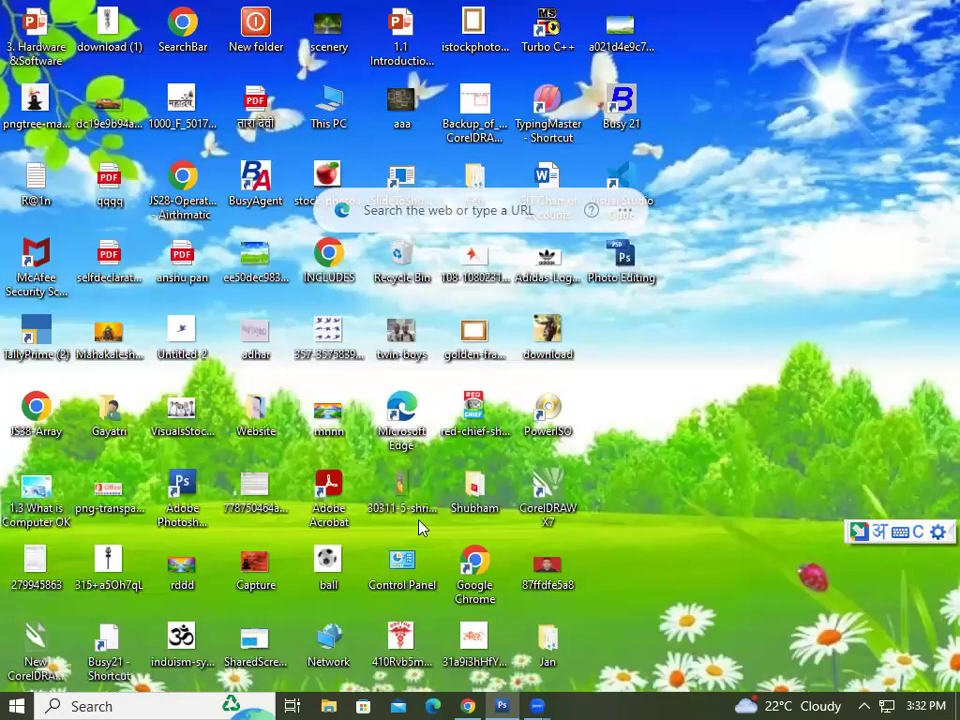
{"action": "left_click", "coordinate": [503, 704]}
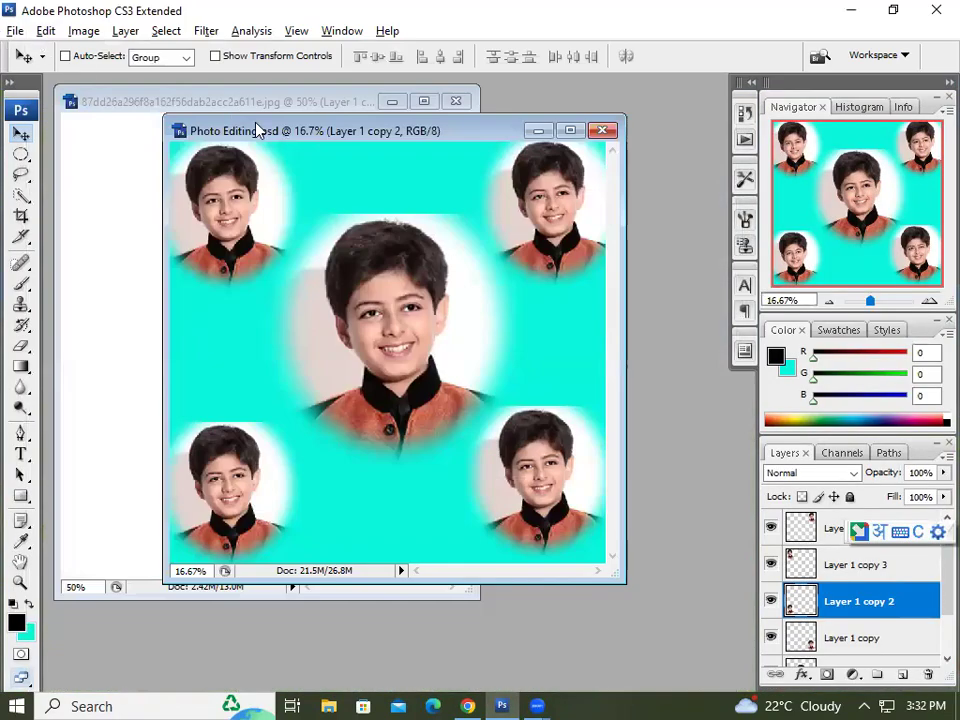
- Save a JPEG version of the collage to the Desktop as Photo Editing copy.jpg with quality 3 (Low) and the Progressive format
{"action": "left_click", "coordinate": [15, 31]}
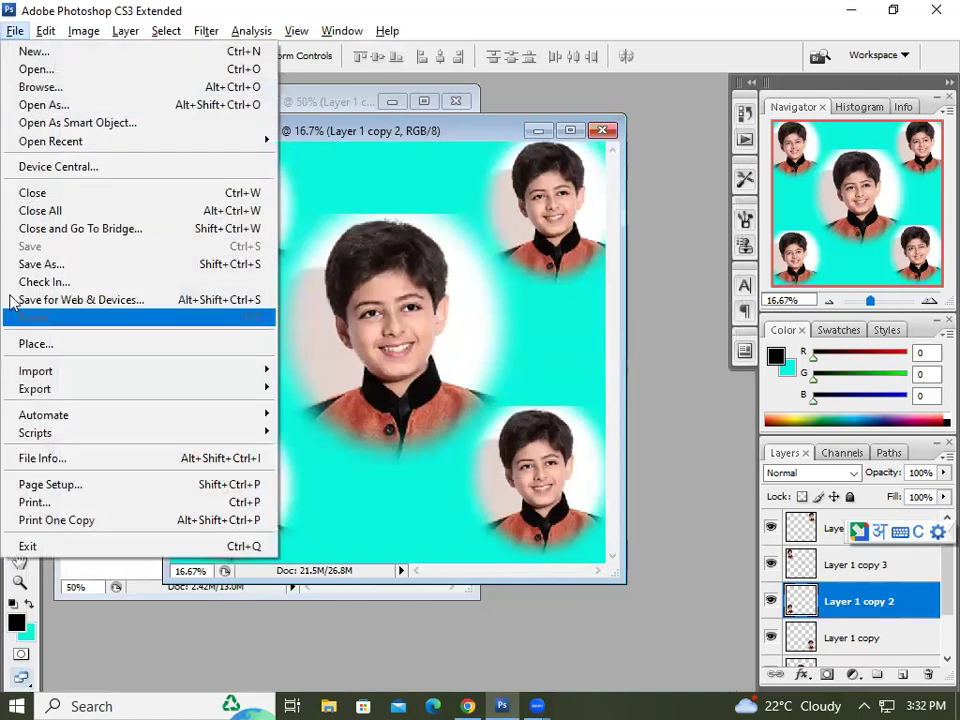
{"action": "left_click", "coordinate": [75, 265]}
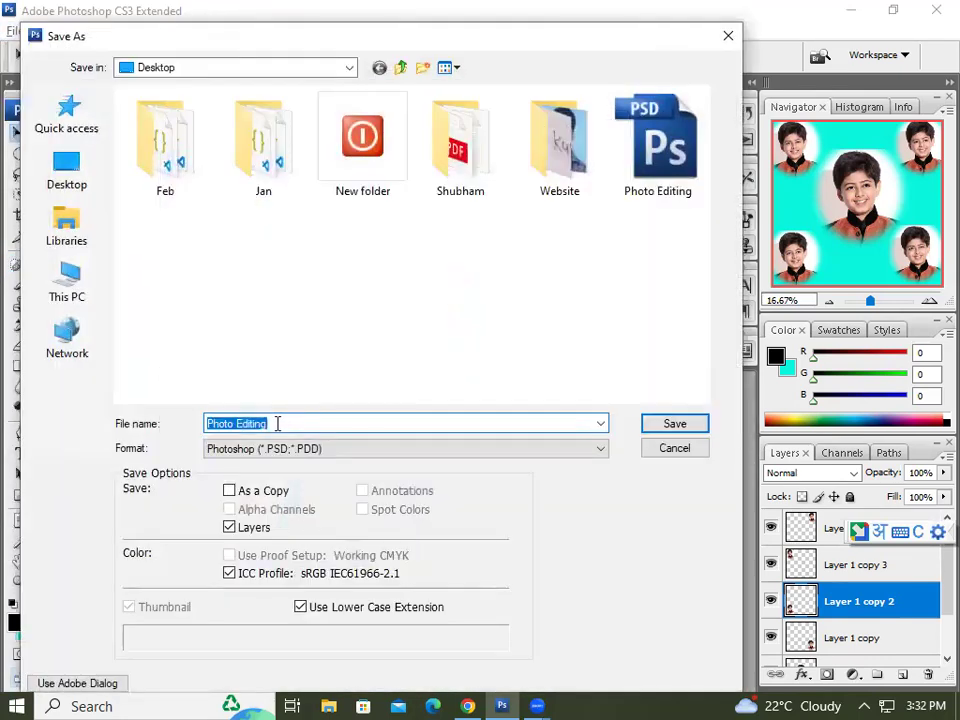
{"action": "left_click", "coordinate": [276, 422]}
{"action": "left_click", "coordinate": [305, 449]}
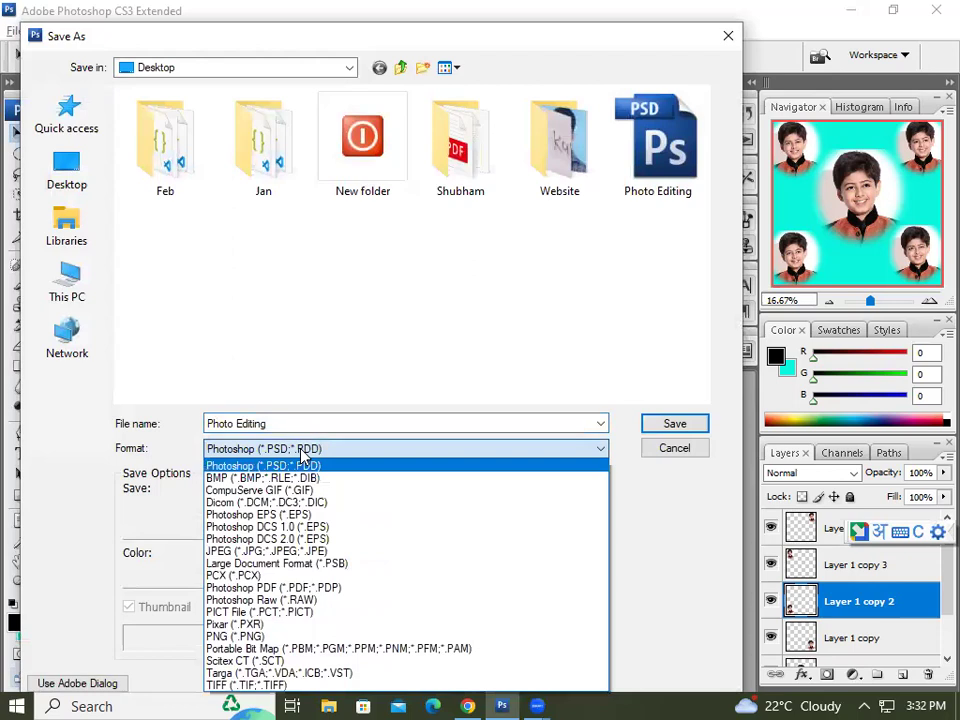
{"action": "left_click", "coordinate": [270, 551]}
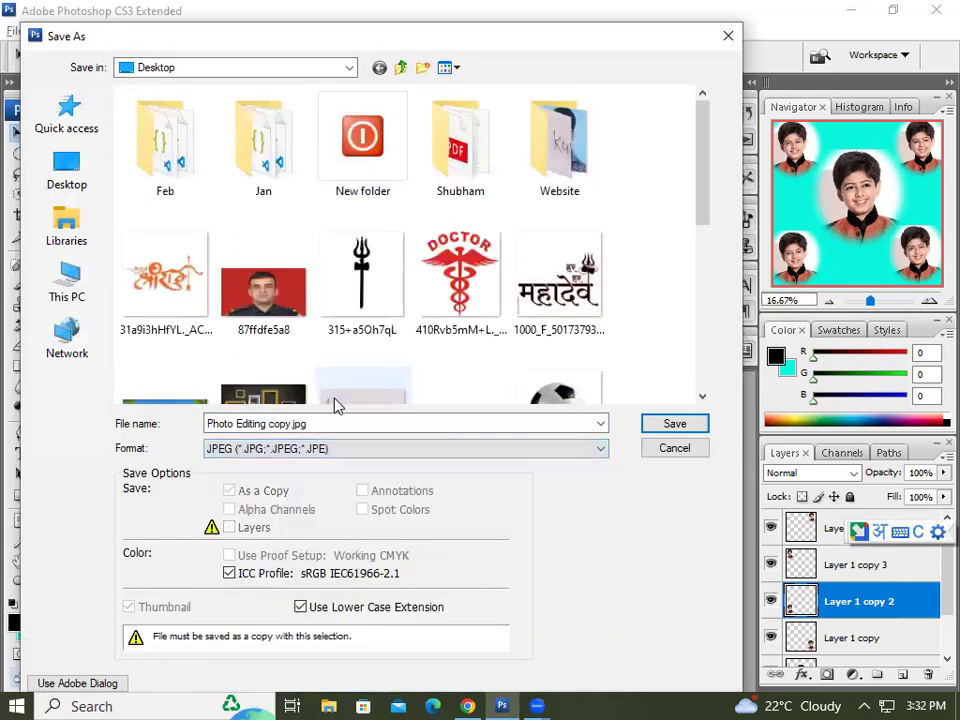
{"action": "left_click", "coordinate": [62, 178]}
{"action": "left_click", "coordinate": [672, 424]}
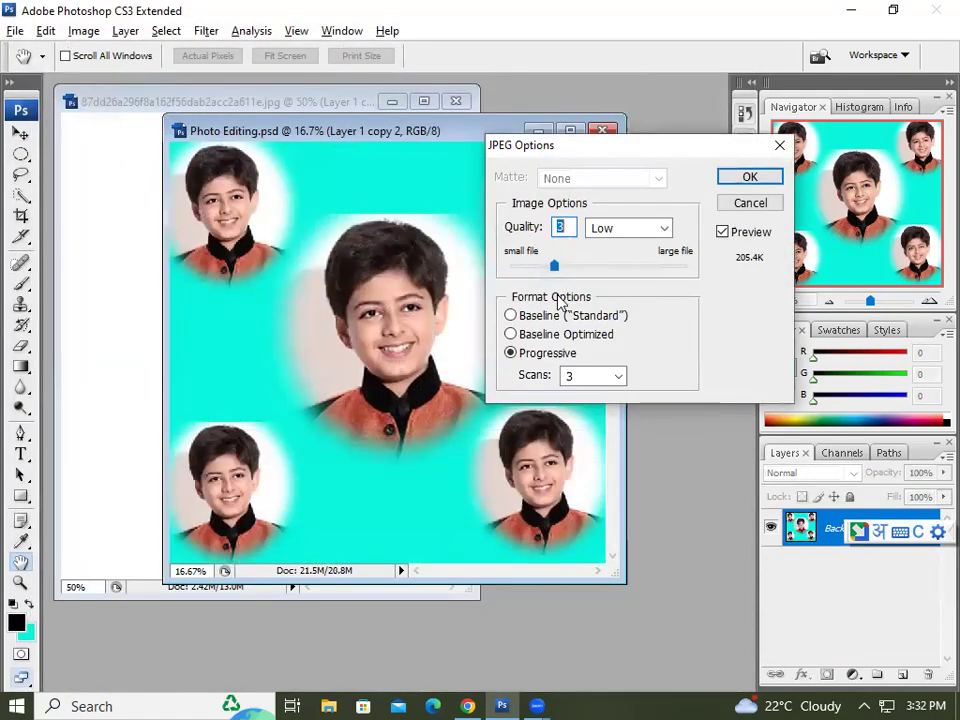
{"action": "left_click", "coordinate": [750, 177]}
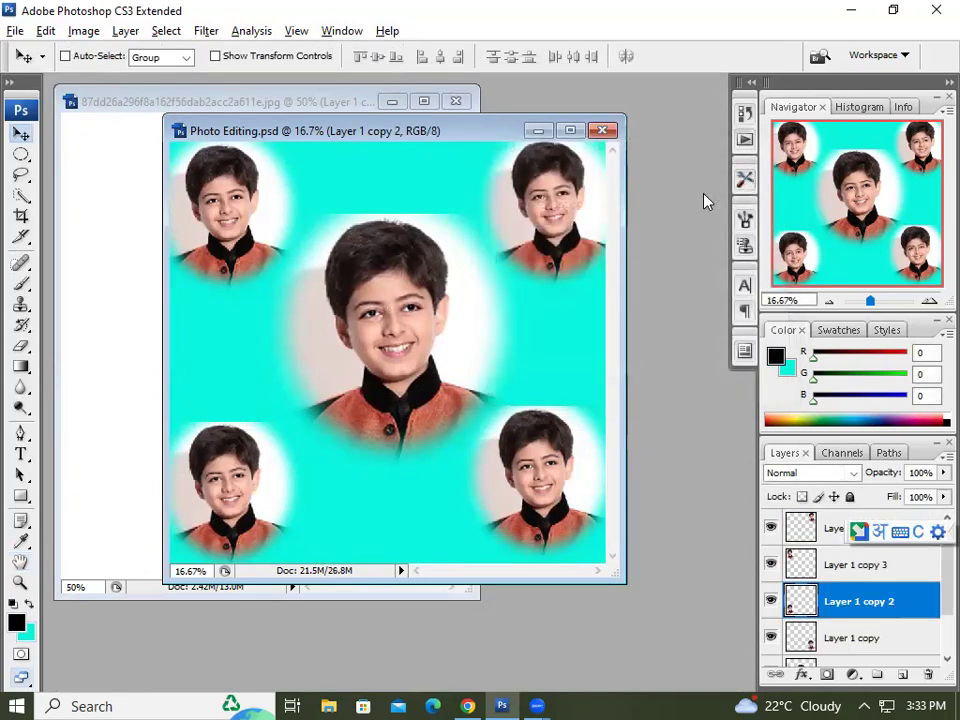
- Open Photo Editing copy from the desktop to view the exported collage, and close the image viewer
{"action": "key", "text": "super+d"}
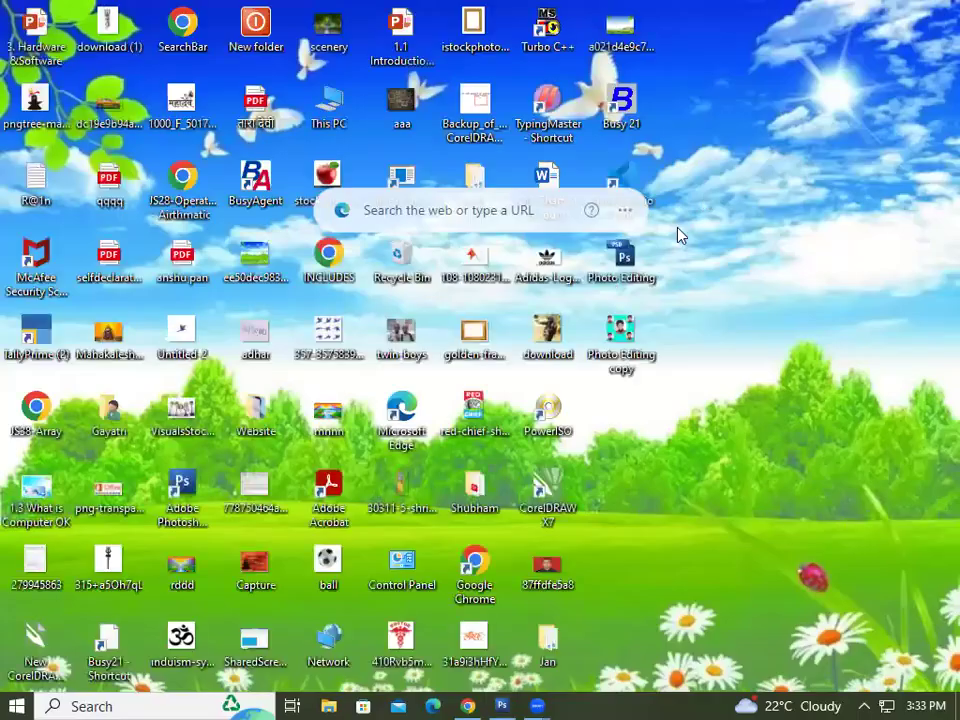
{"action": "left_click", "coordinate": [634, 328]}
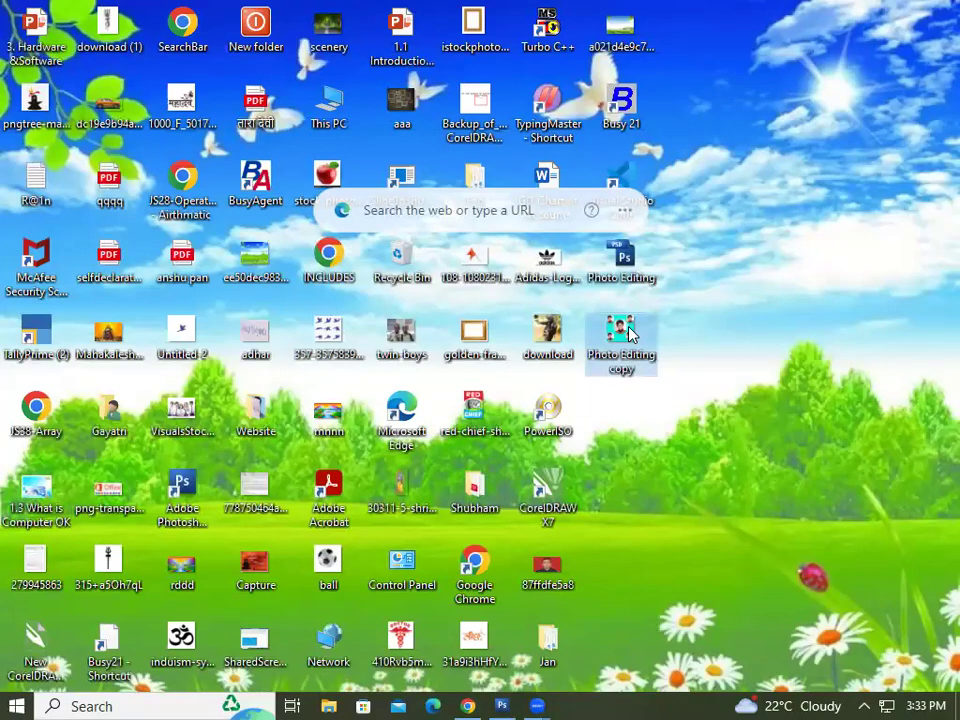
{"action": "key", "text": "Return"}
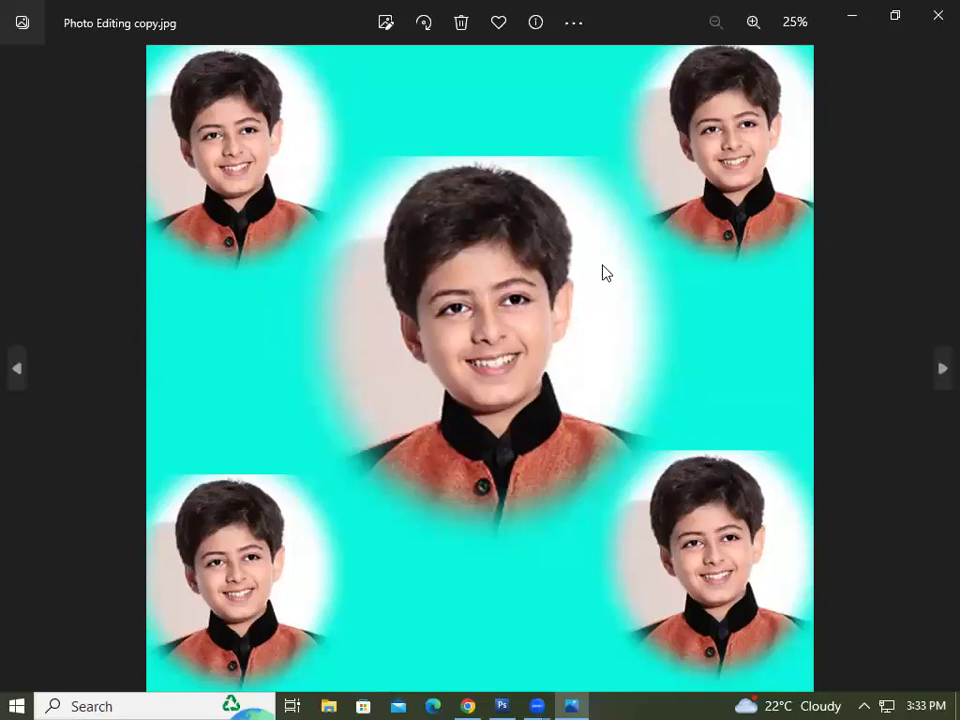
{"action": "left_click", "coordinate": [936, 14]}
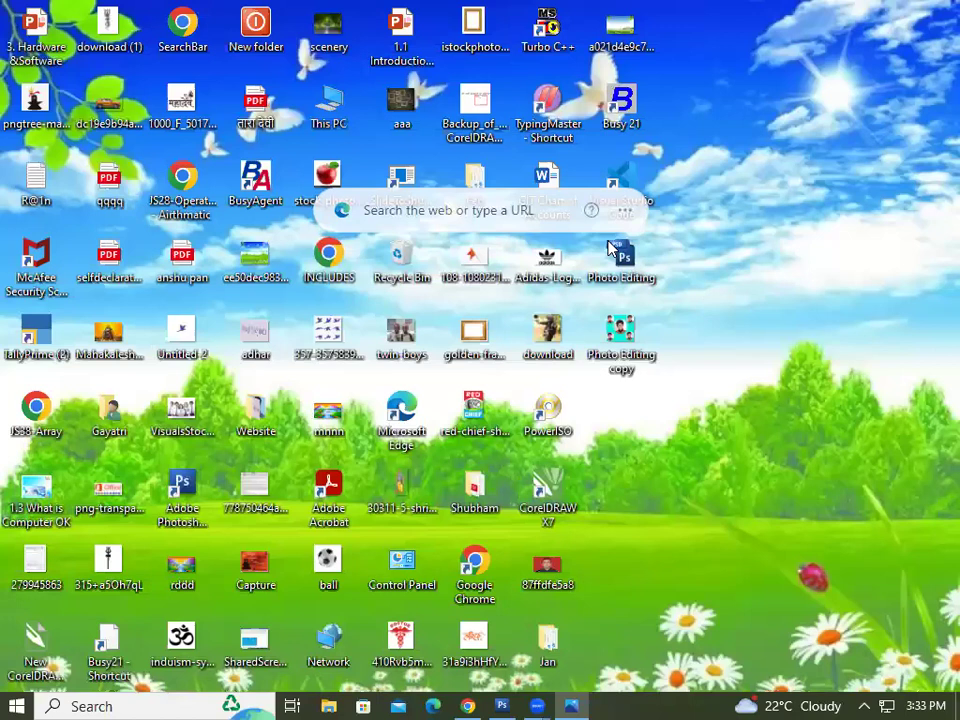
- Return to Photoshop and quit it without saving the changes to the boy's source photo
{"action": "left_click", "coordinate": [500, 702]}
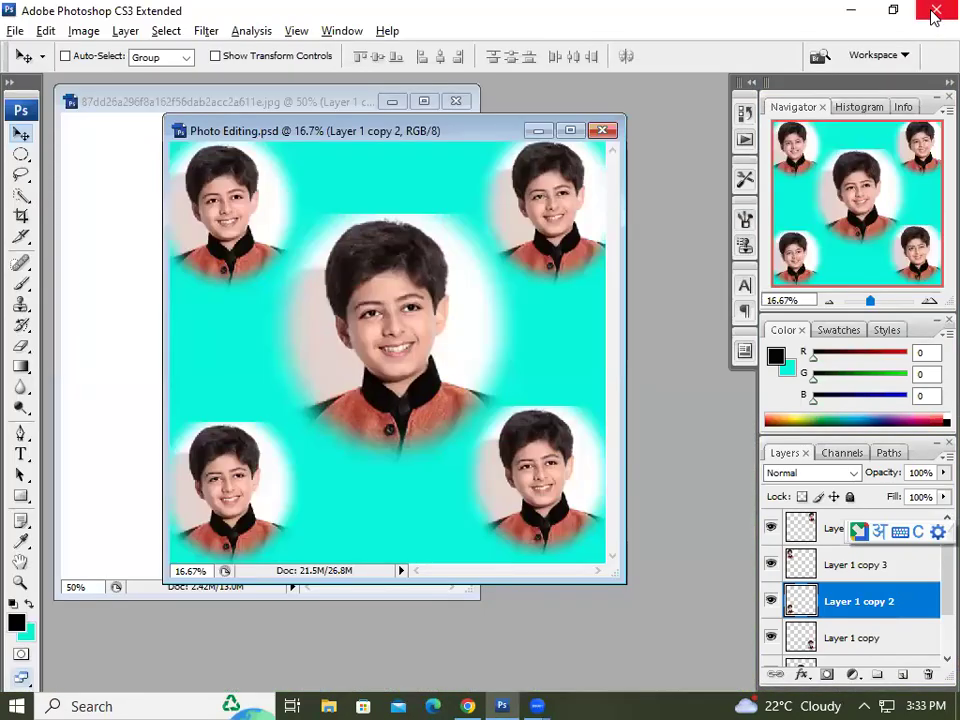
{"action": "left_click", "coordinate": [935, 12]}
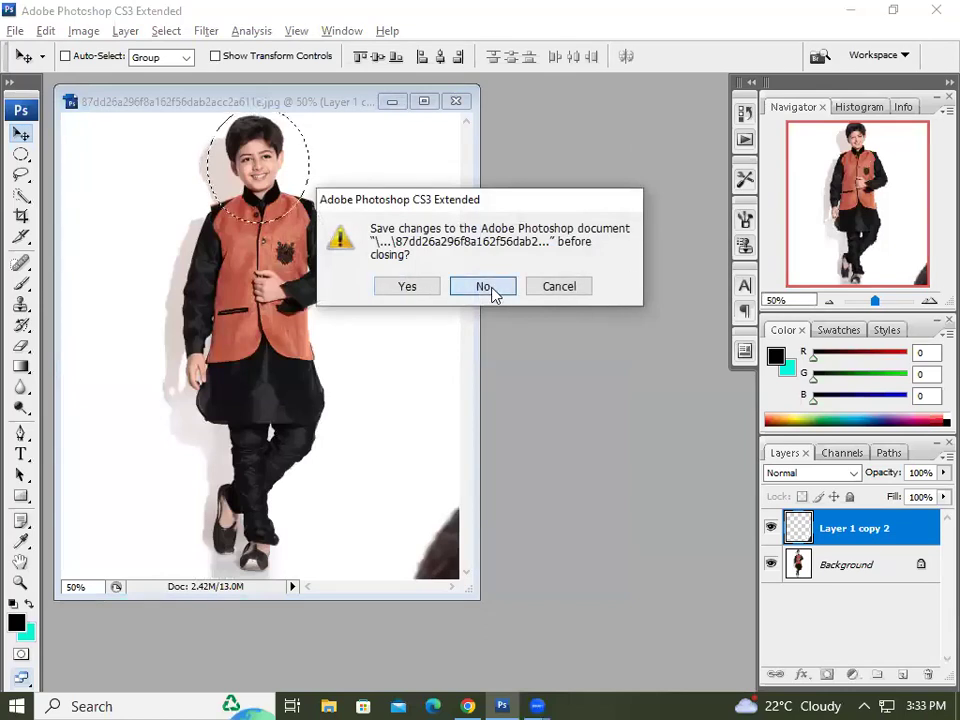
{"action": "left_click", "coordinate": [493, 289]}
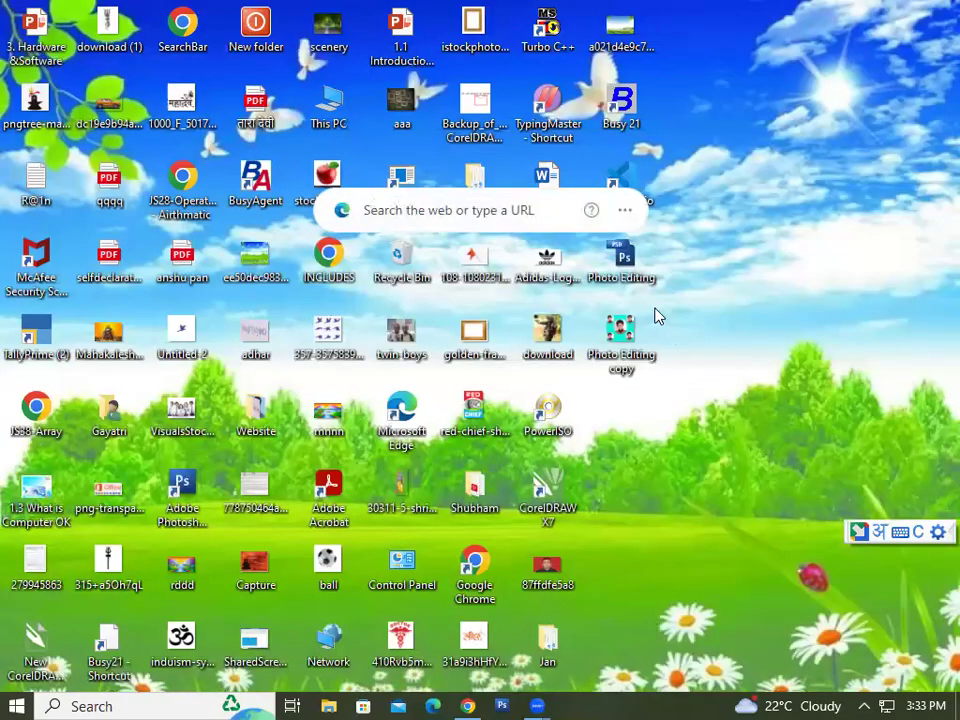
{"action": "right_click", "coordinate": [846, 216]}
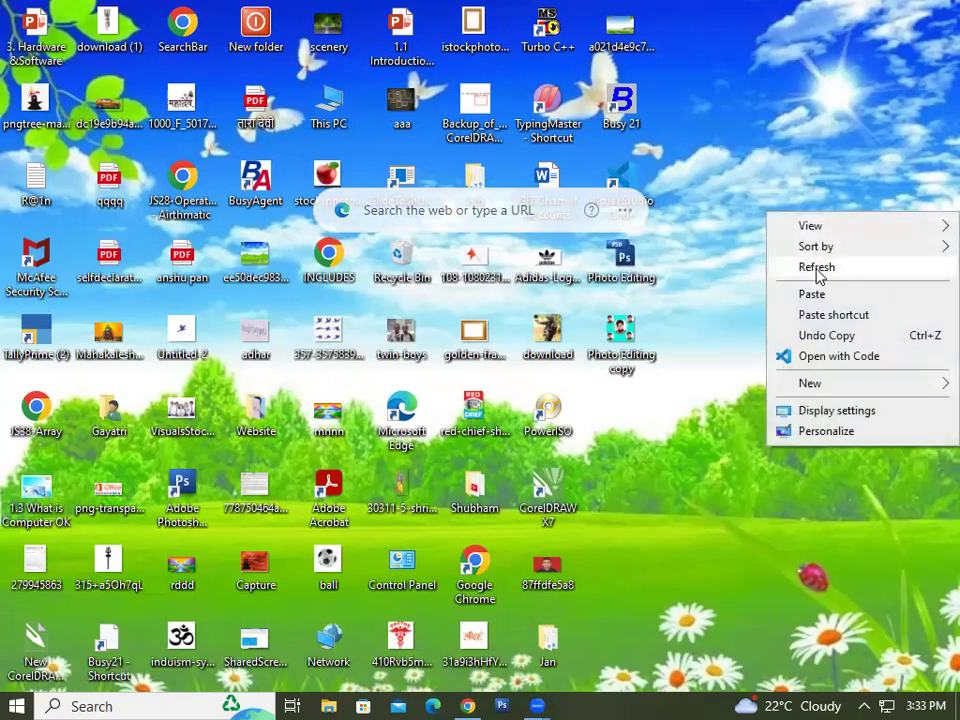
{"action": "left_click", "coordinate": [816, 272]}
{"action": "right_click", "coordinate": [816, 275]}
{"action": "left_click", "coordinate": [815, 324]}
{"action": "right_click", "coordinate": [814, 327]}
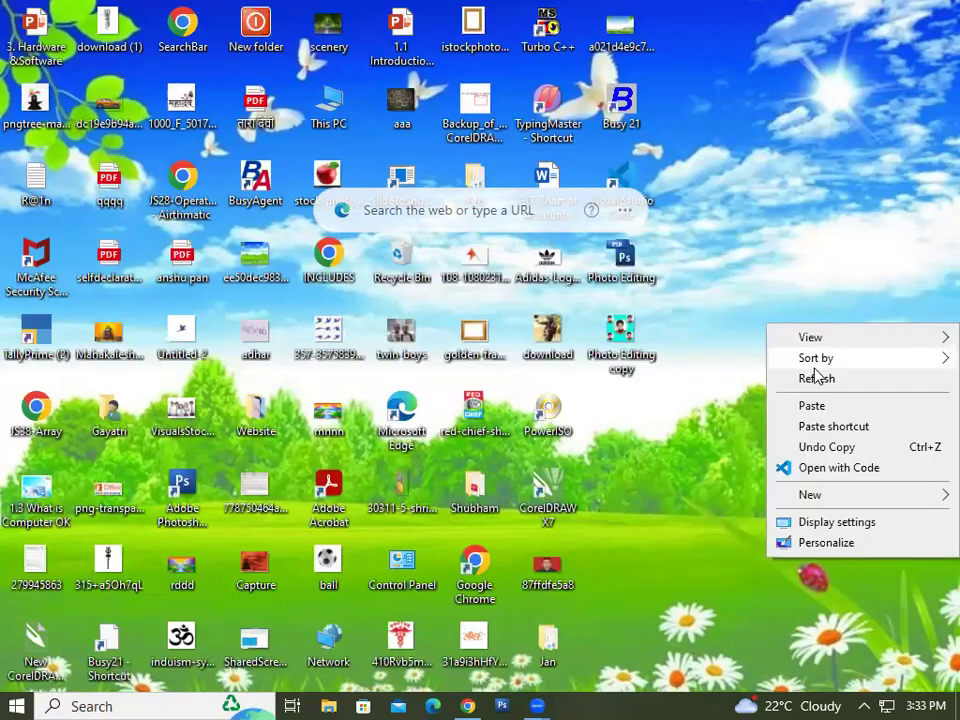
{"action": "left_click", "coordinate": [816, 377]}
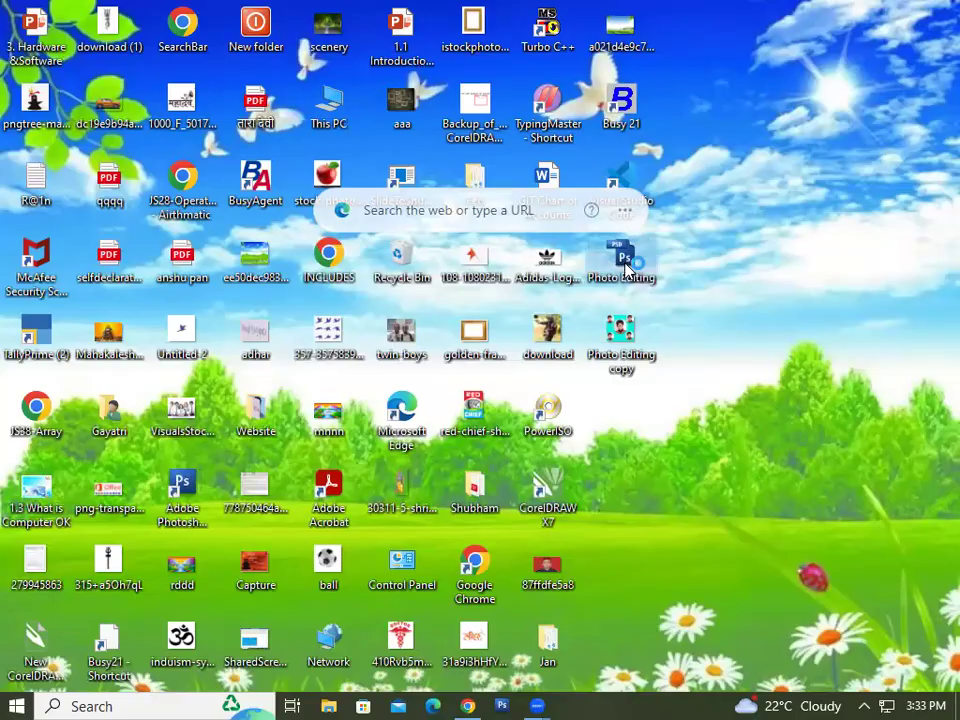
- Reopen the Photo Editing PSD from the desktop in Photoshop, and move its window and the language bar clear of the Layers list
{"action": "double_click", "coordinate": [624, 262]}
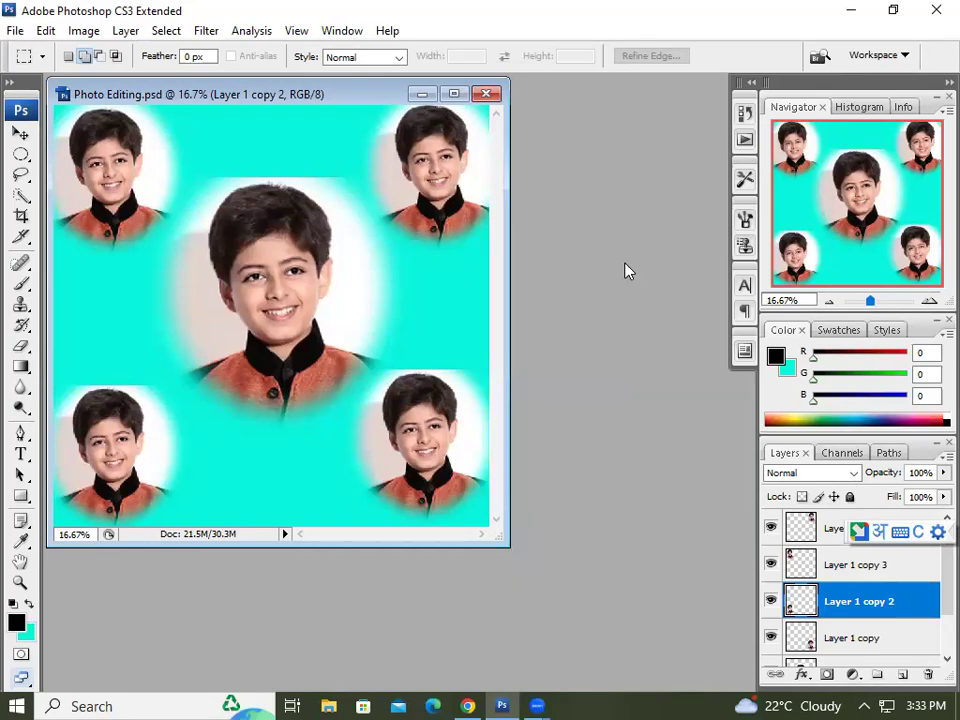
{"action": "left_click_drag", "start_coordinate": [198, 97], "coordinate": [268, 128]}
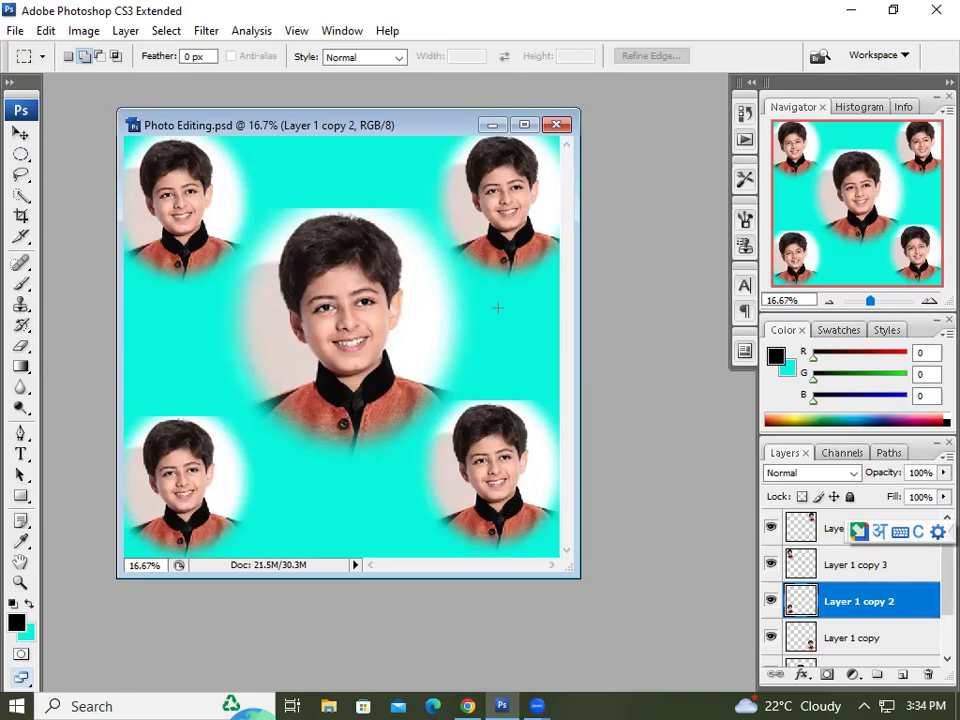
{"action": "left_click_drag", "start_coordinate": [862, 536], "coordinate": [94, 678]}
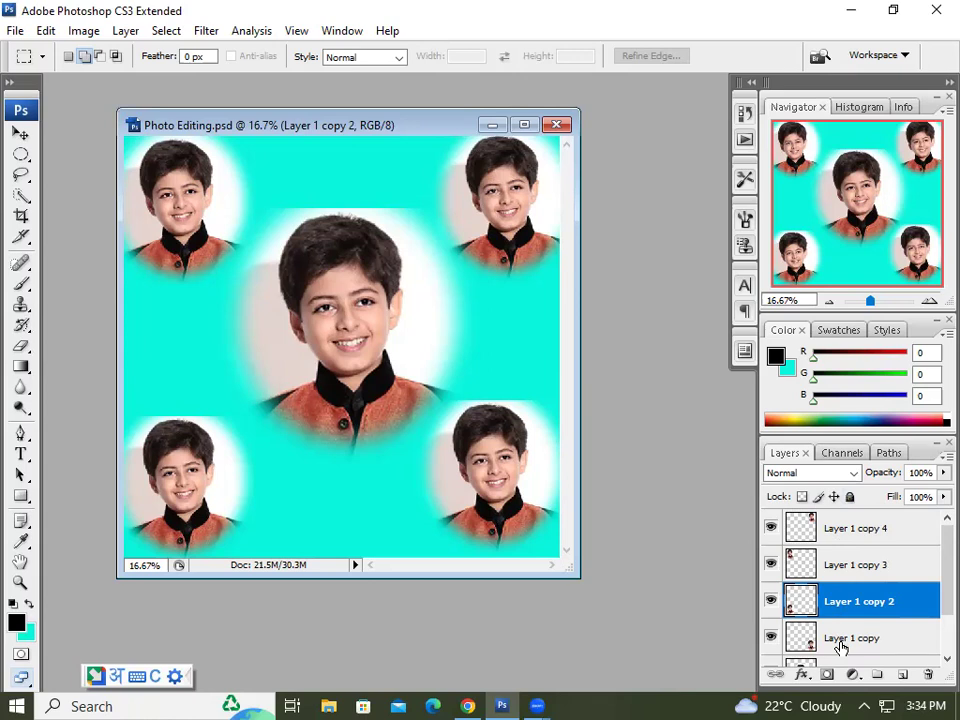
- Merge Layer 1 copy 4 down through Layer 1 copy 3 and Layer 1 copy 2 into Layer 1 copy, combining the four corner portraits
{"action": "left_click", "coordinate": [852, 532]}
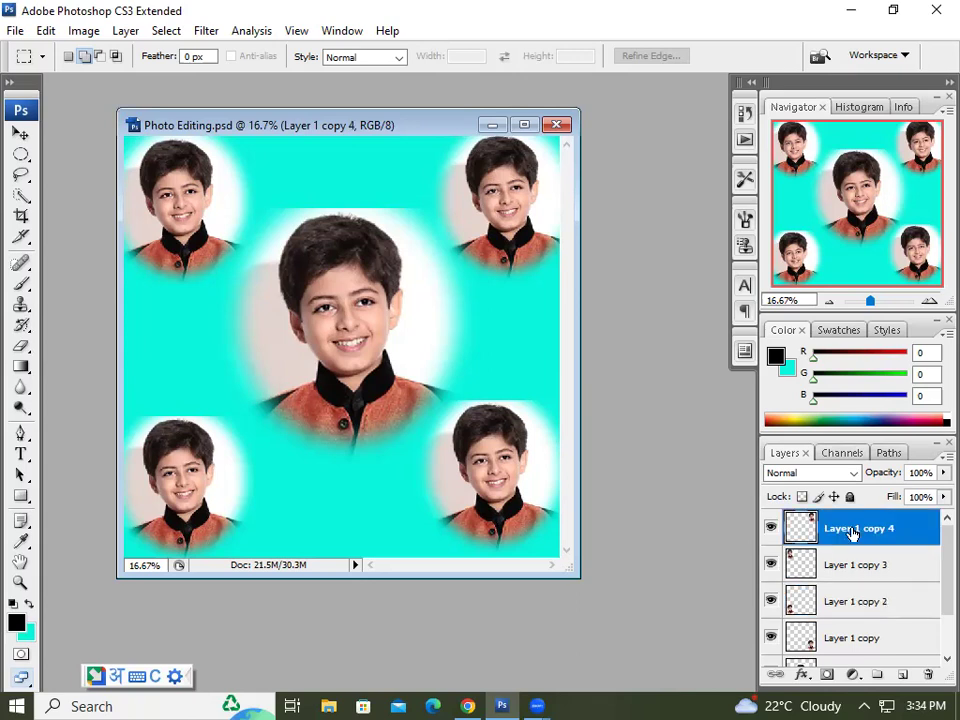
{"action": "key", "text": "ctrl+e"}
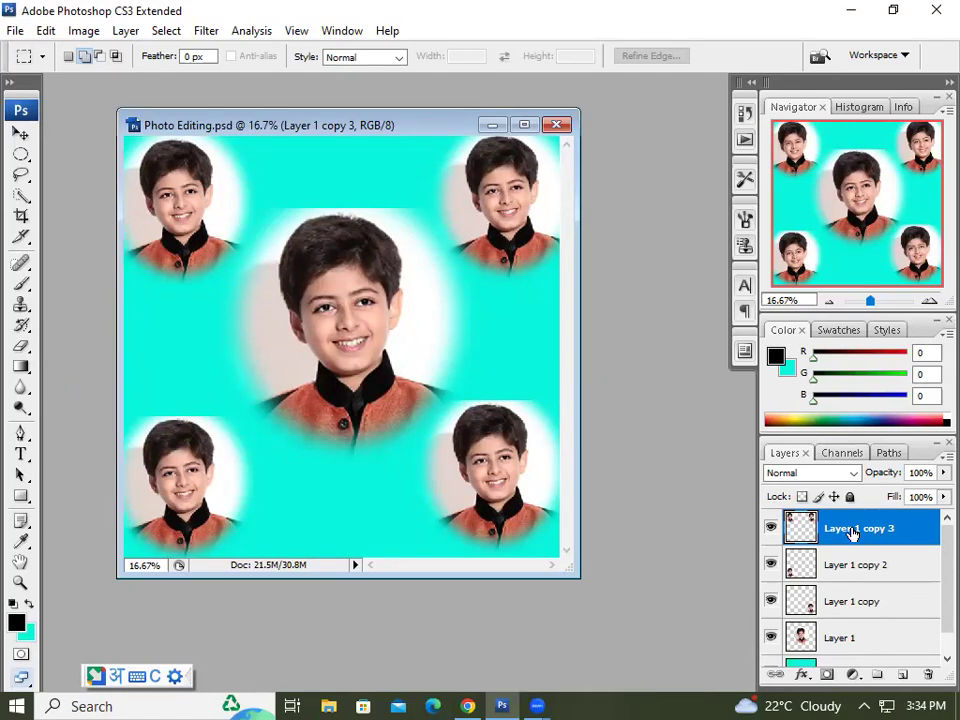
{"action": "key", "text": "ctrl+e"}
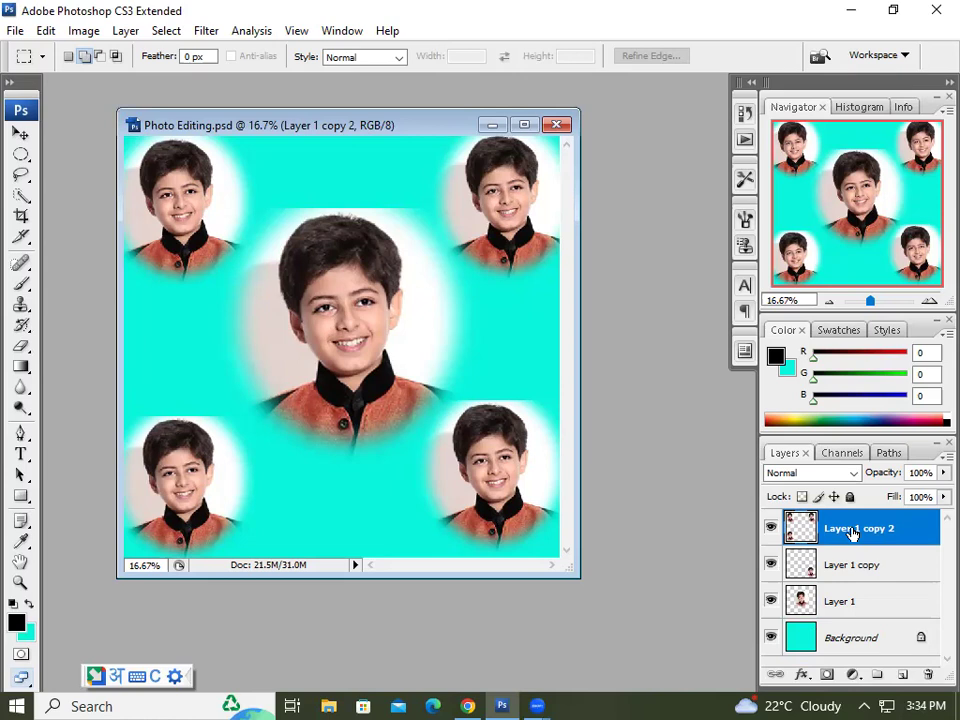
{"action": "key", "text": "ctrl+e"}
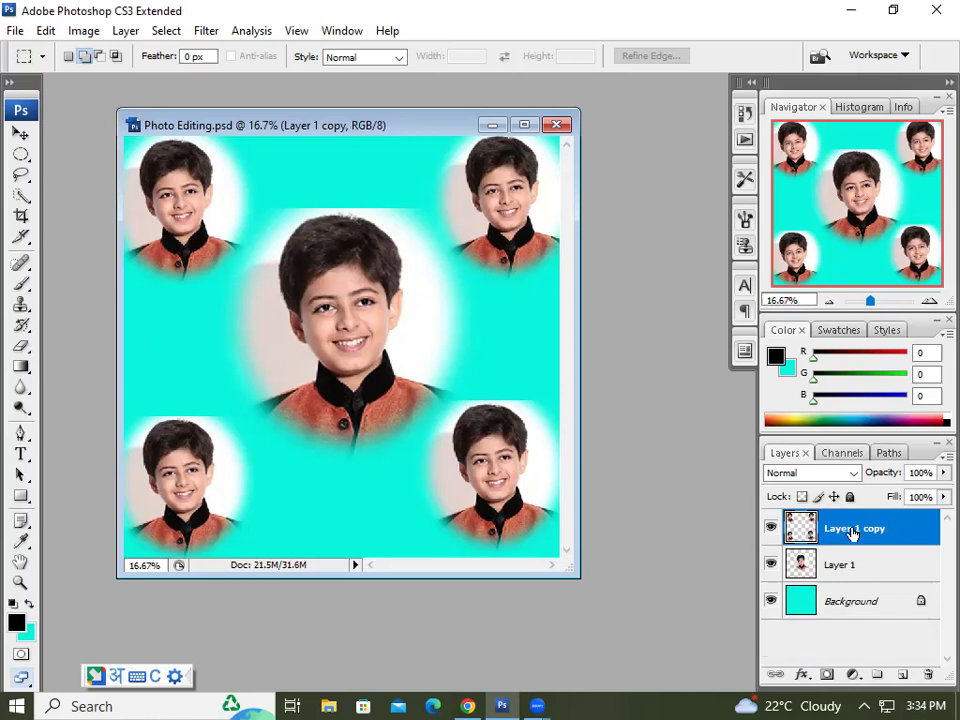
- Merge Layer 1 copy down through Layer 1 into the Background, and undo the layer merges back to separate portrait layers
{"action": "key", "text": "ctrl+e"}
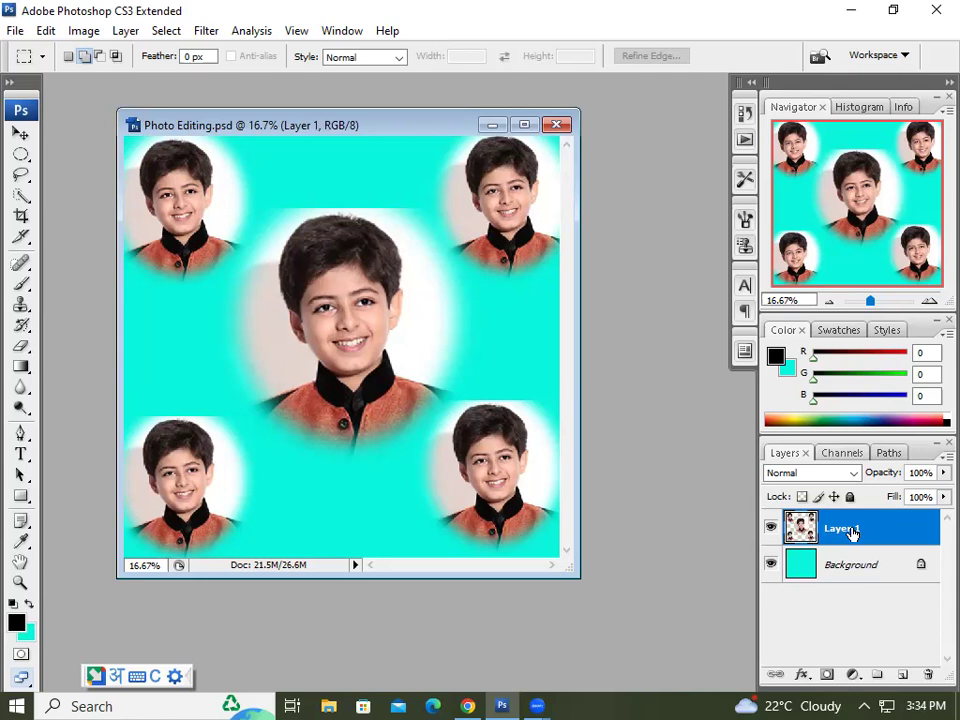
{"action": "key", "text": "ctrl+e"}
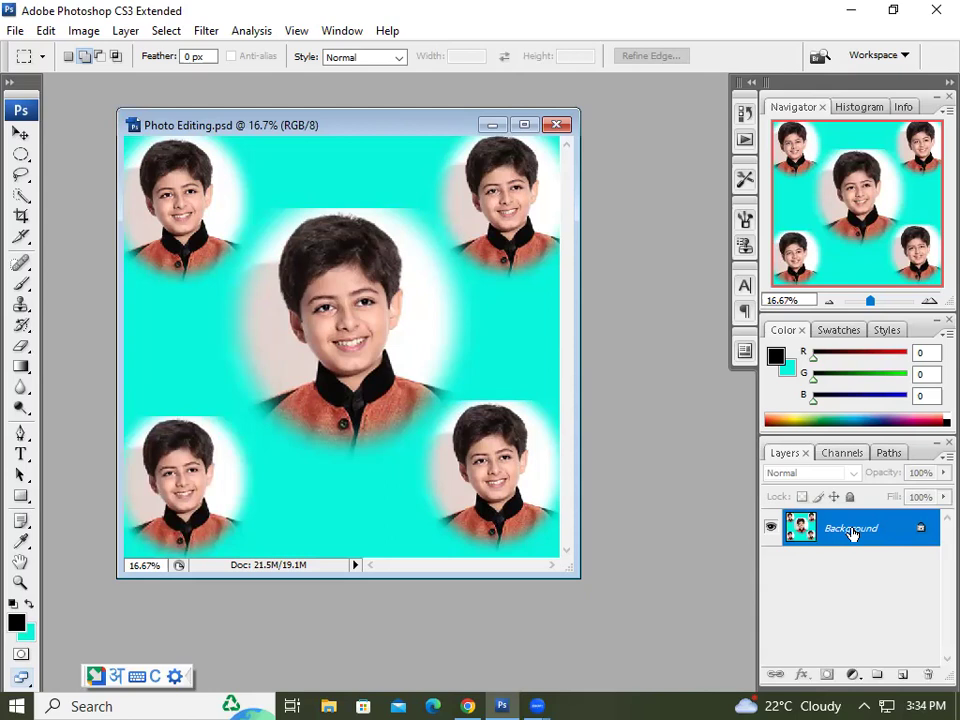
{"action": "key", "text": "ctrl+j"}
{"action": "key", "text": "ctrl+j"}
{"action": "key", "text": "ctrl+j"}
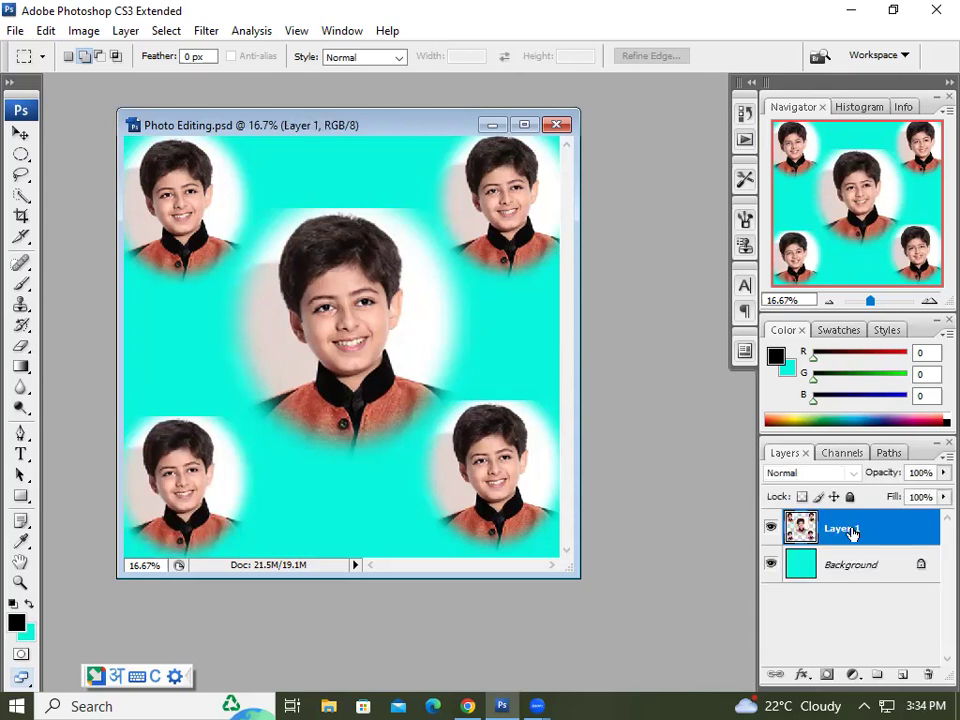
{"action": "key", "text": "ctrl+j"}
{"action": "key", "text": "ctrl+j"}
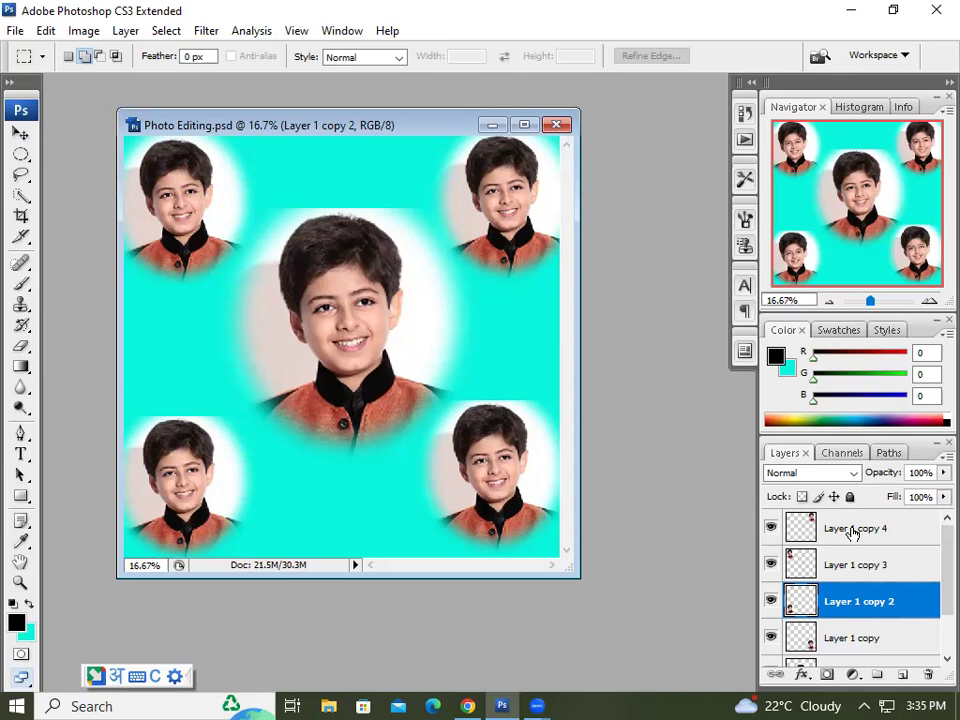
- Select Layer 1 copy 4 and merge all visible layers into the Background in one operation
{"action": "left_click", "coordinate": [866, 528]}
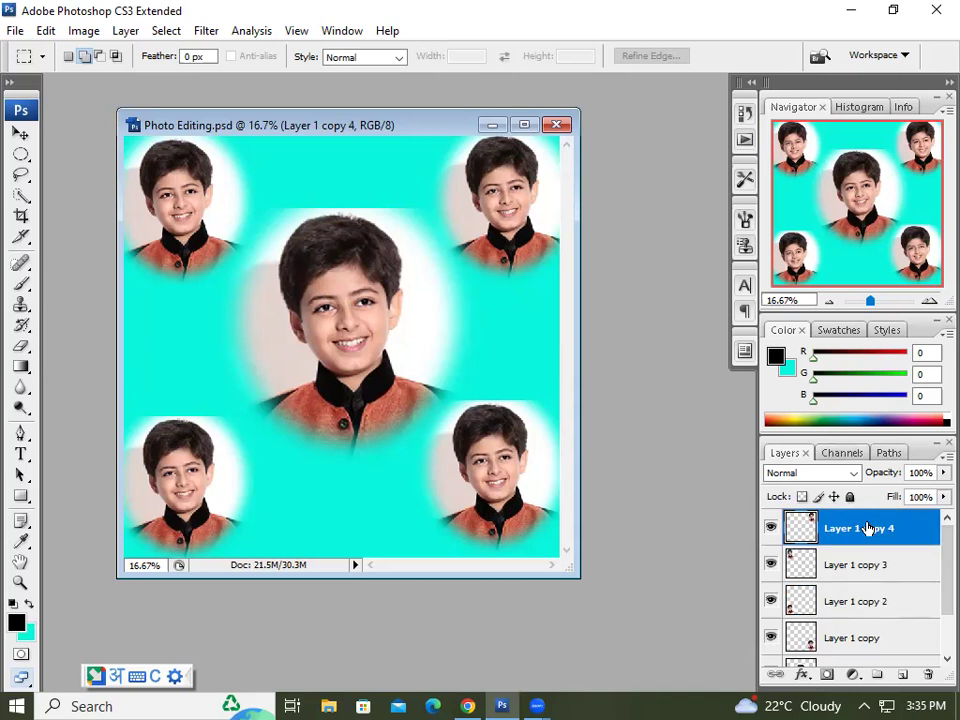
{"action": "key", "text": "ctrl+shift+e"}
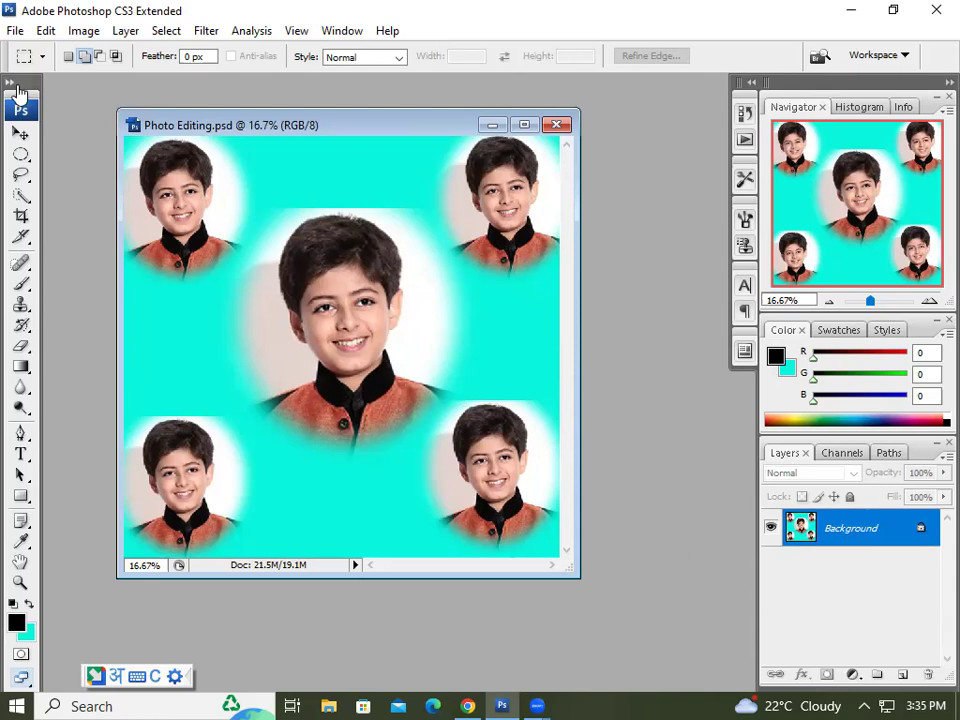
- Start a Save for Web & Devices export of the merged collage and set its format to JPEG
{"action": "left_click", "coordinate": [14, 31]}
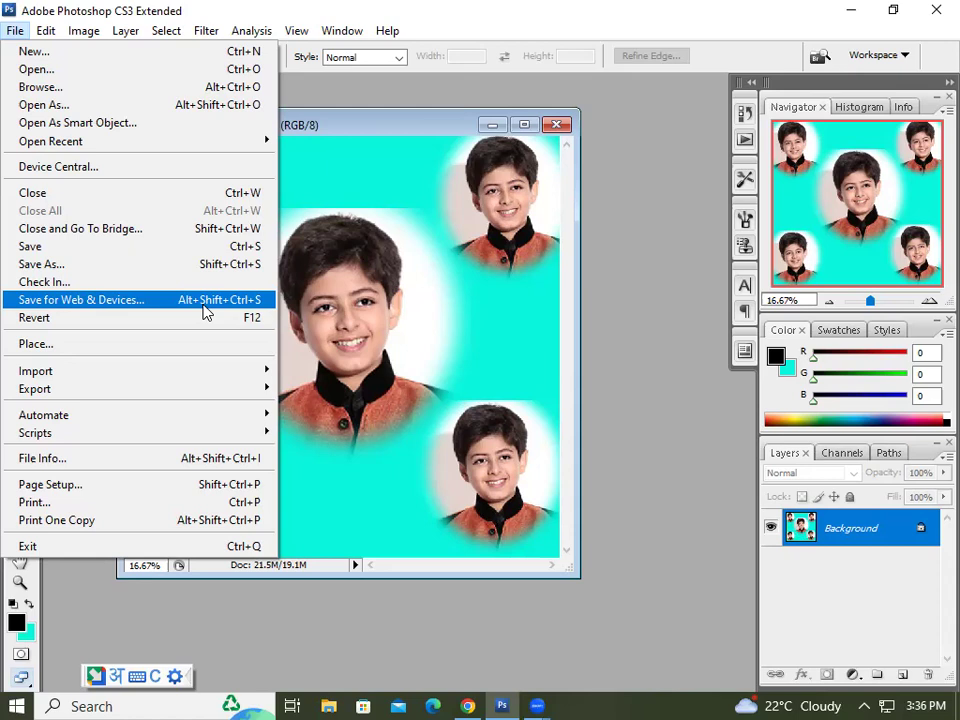
{"action": "left_click", "coordinate": [46, 30]}
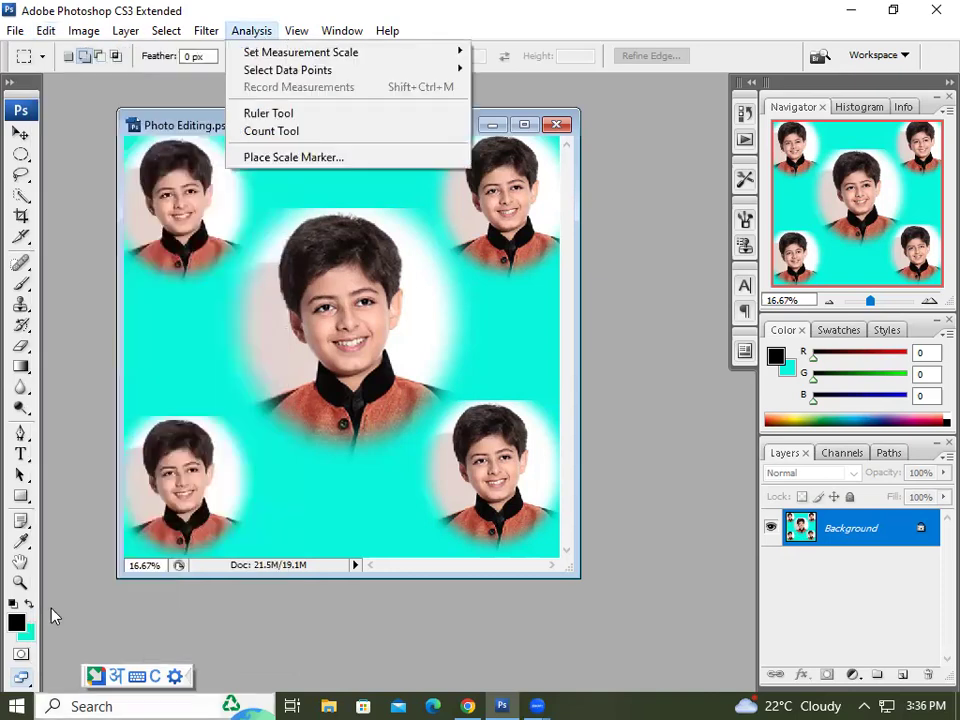
{"action": "mouse_move", "coordinate": [15, 30]}
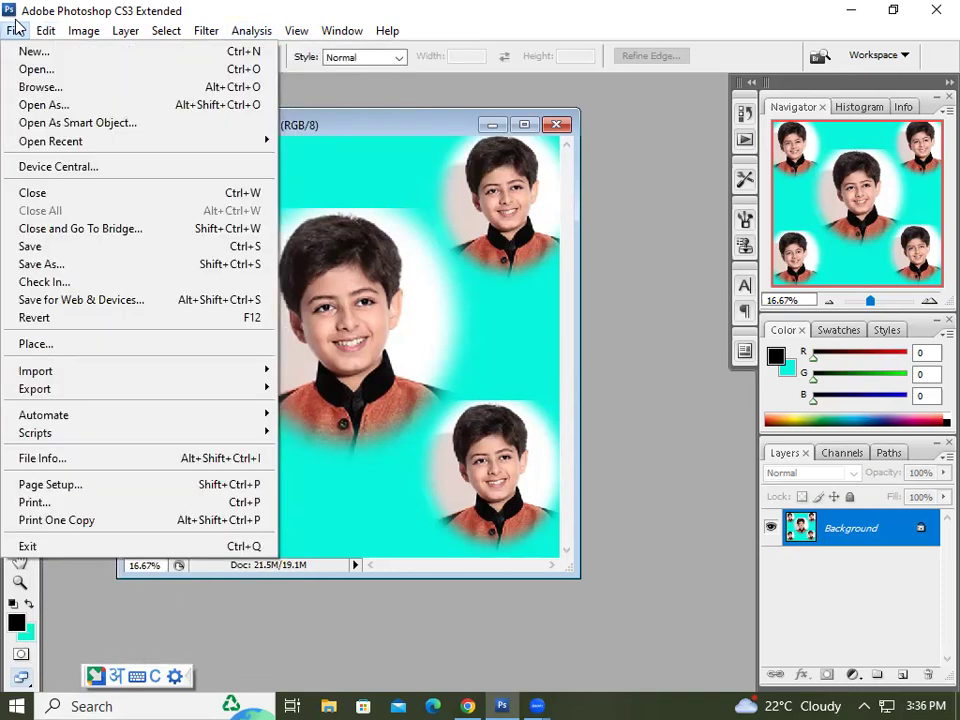
{"action": "left_click", "coordinate": [76, 302]}
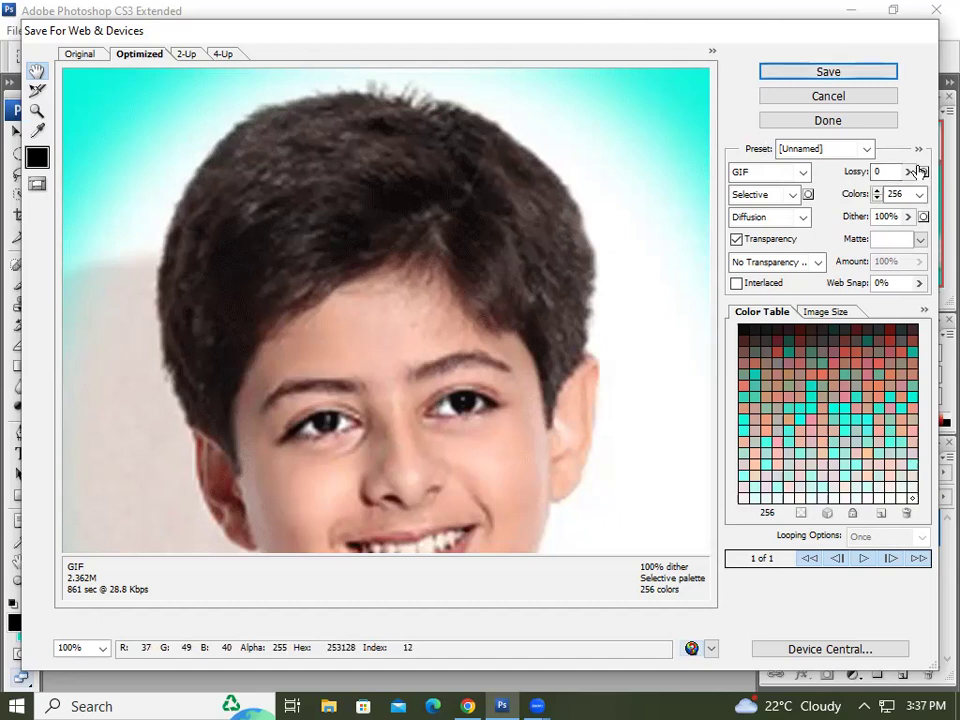
{"action": "left_click", "coordinate": [749, 176]}
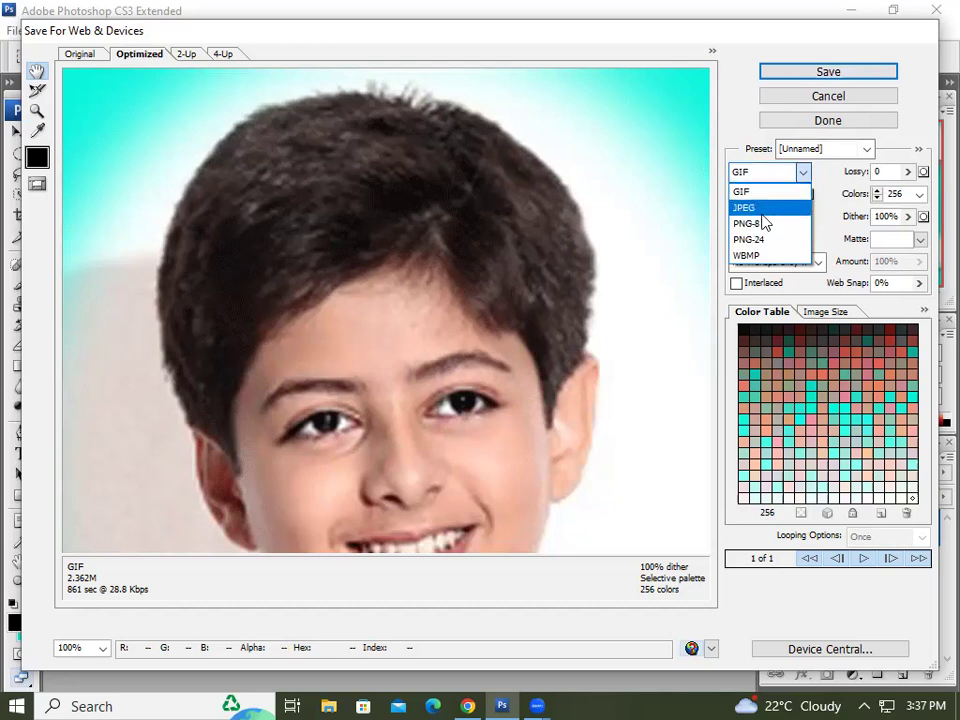
{"action": "left_click", "coordinate": [766, 208]}
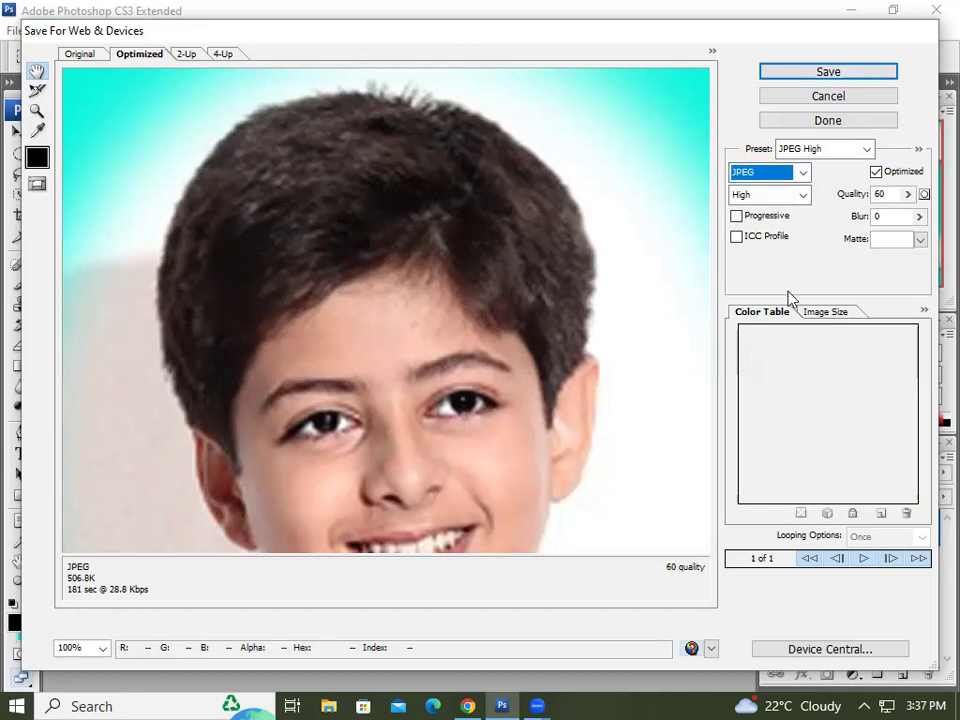
- Review the export's image size and quality settings, and save the JPEG to the desktop as Photo-Editing
{"action": "left_click", "coordinate": [815, 312]}
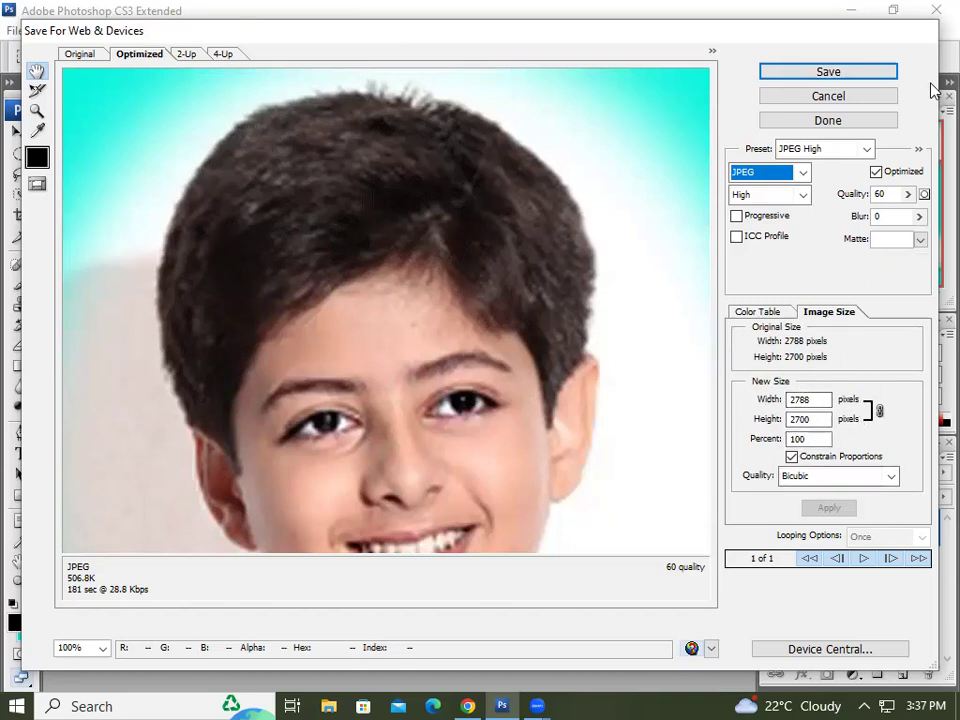
{"action": "left_click", "coordinate": [902, 194]}
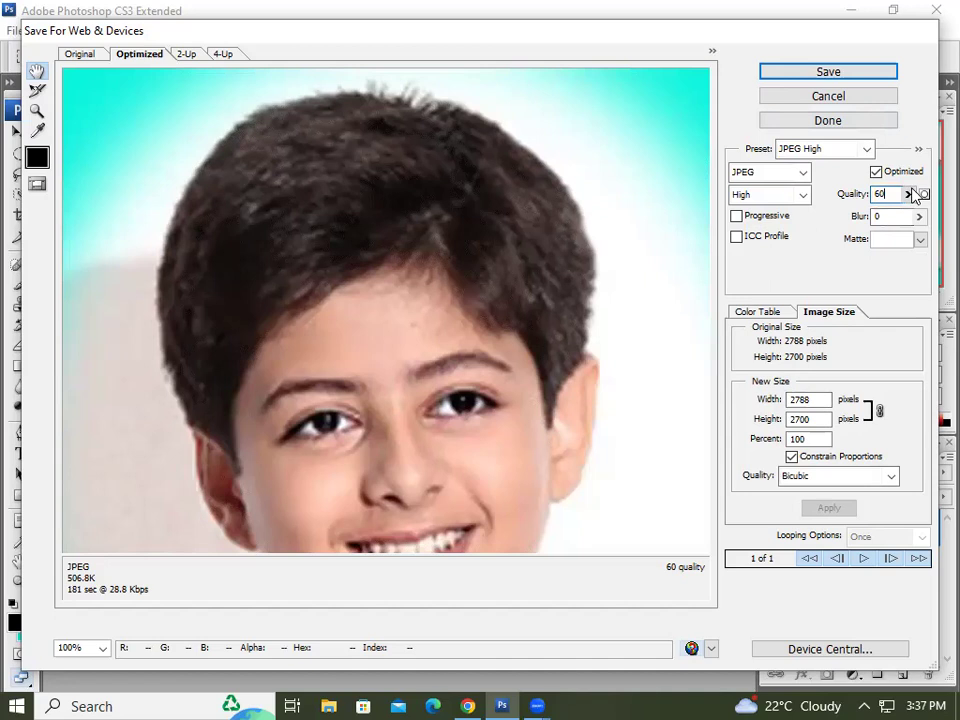
{"action": "left_click", "coordinate": [908, 194]}
{"action": "left_click", "coordinate": [828, 258]}
{"action": "left_click", "coordinate": [826, 72]}
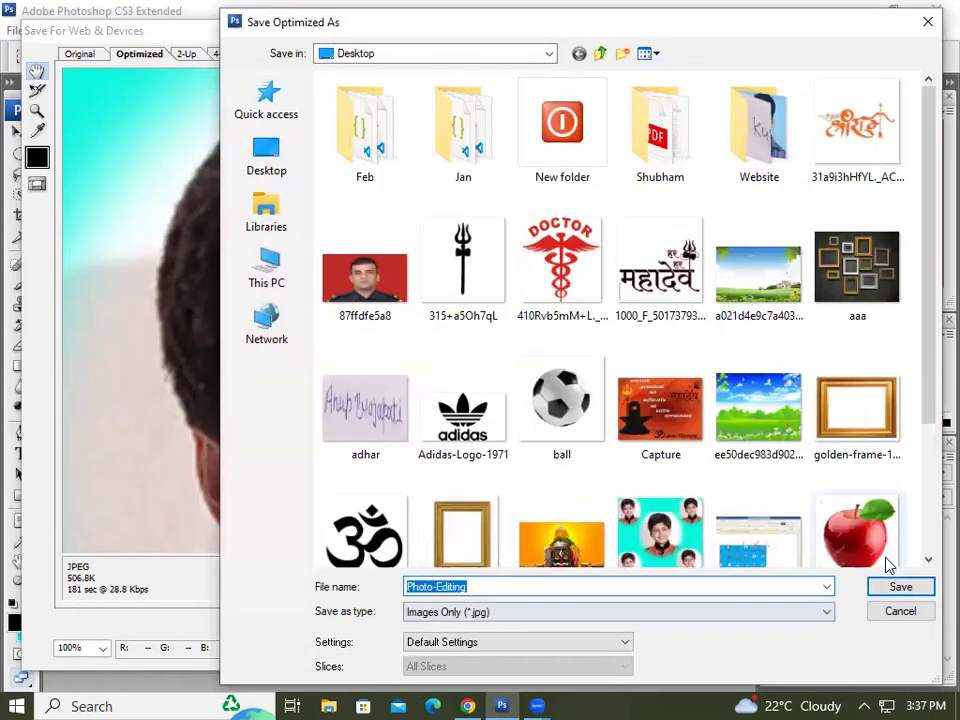
{"action": "left_click", "coordinate": [888, 590]}
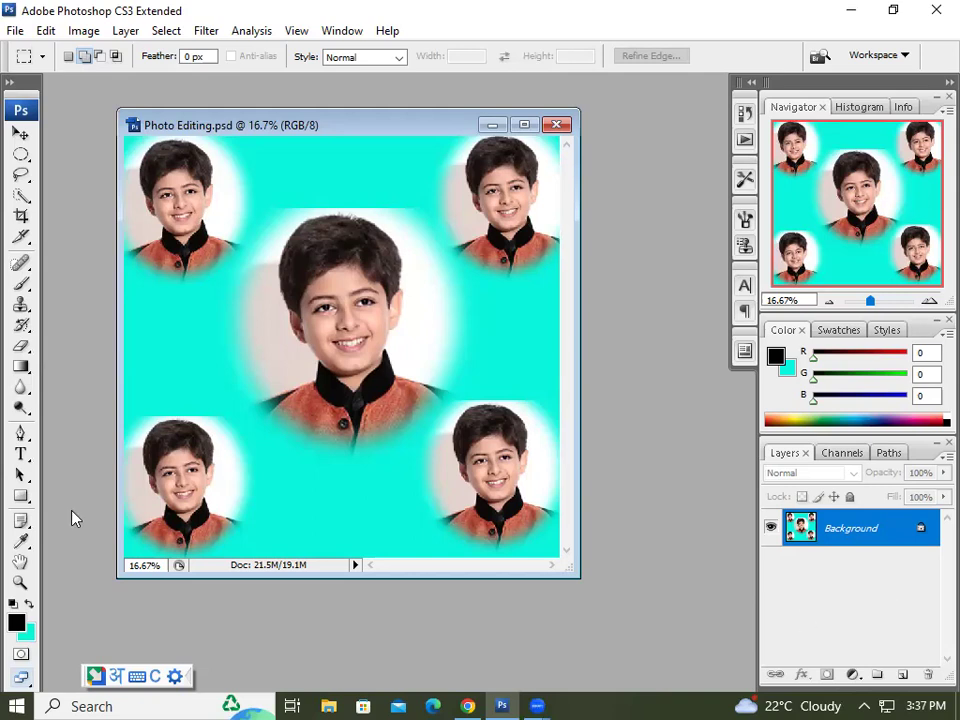
- Choose the Elliptical Marquee tool, and create a white 9.293 × 9 inch RGB document at 300 pixels/inch, arranging both document windows
{"action": "left_click", "coordinate": [22, 156]}
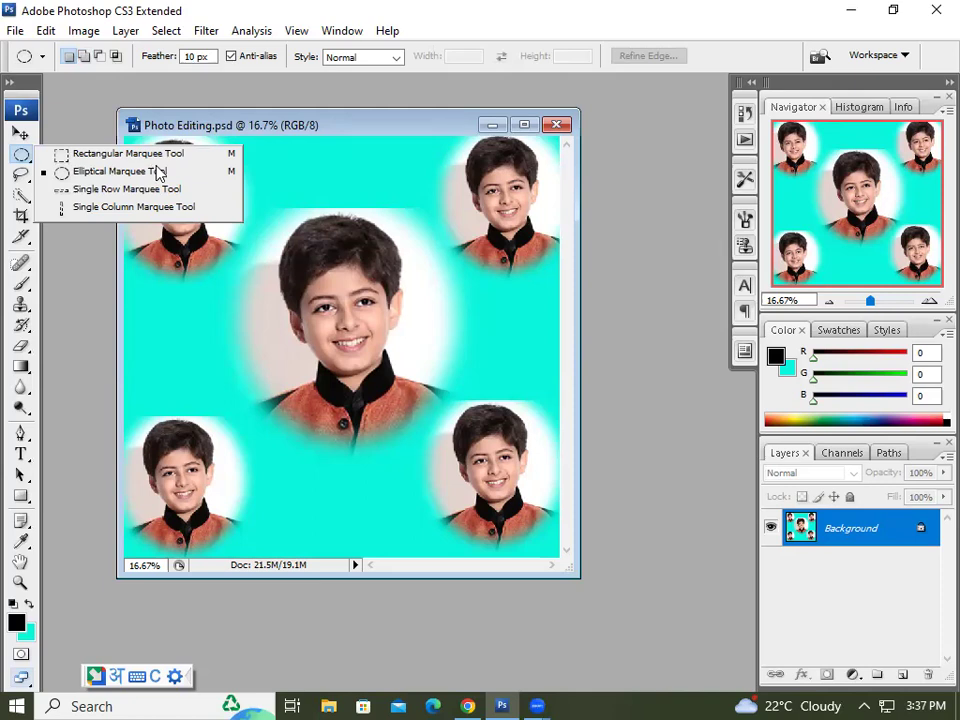
{"action": "left_click_drag", "start_coordinate": [311, 129], "coordinate": [511, 166]}
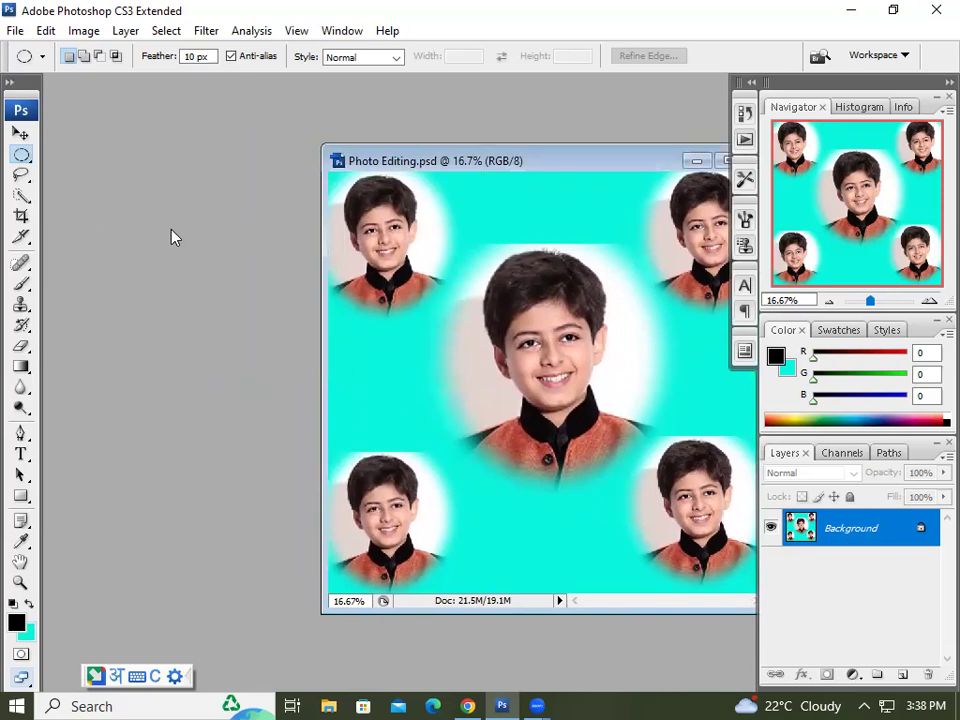
{"action": "key", "text": "ctrl+n"}
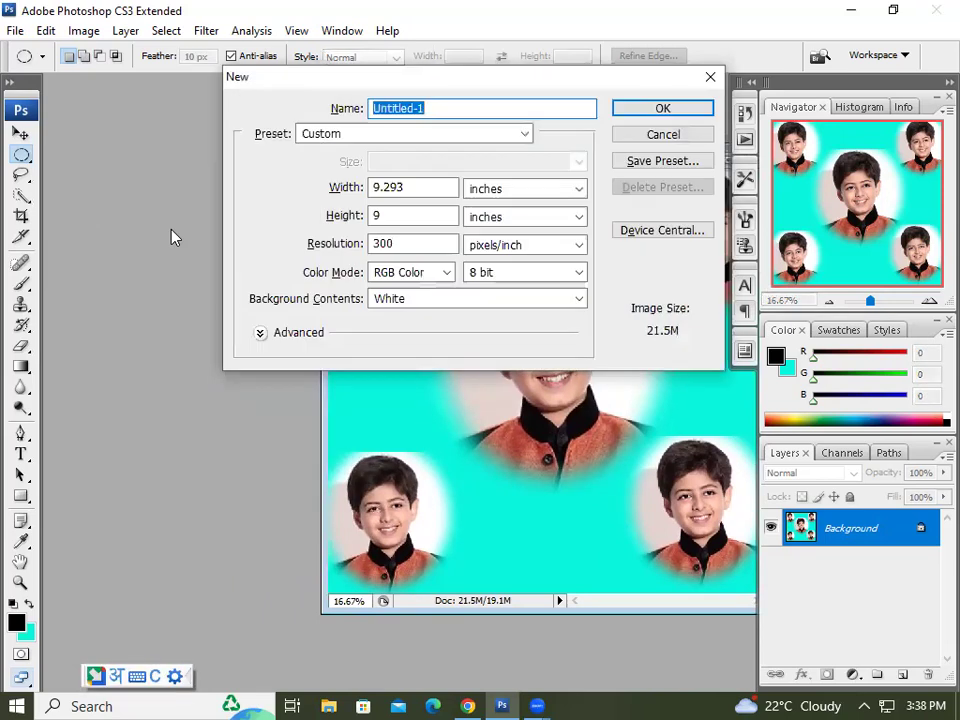
{"action": "left_click", "coordinate": [655, 112]}
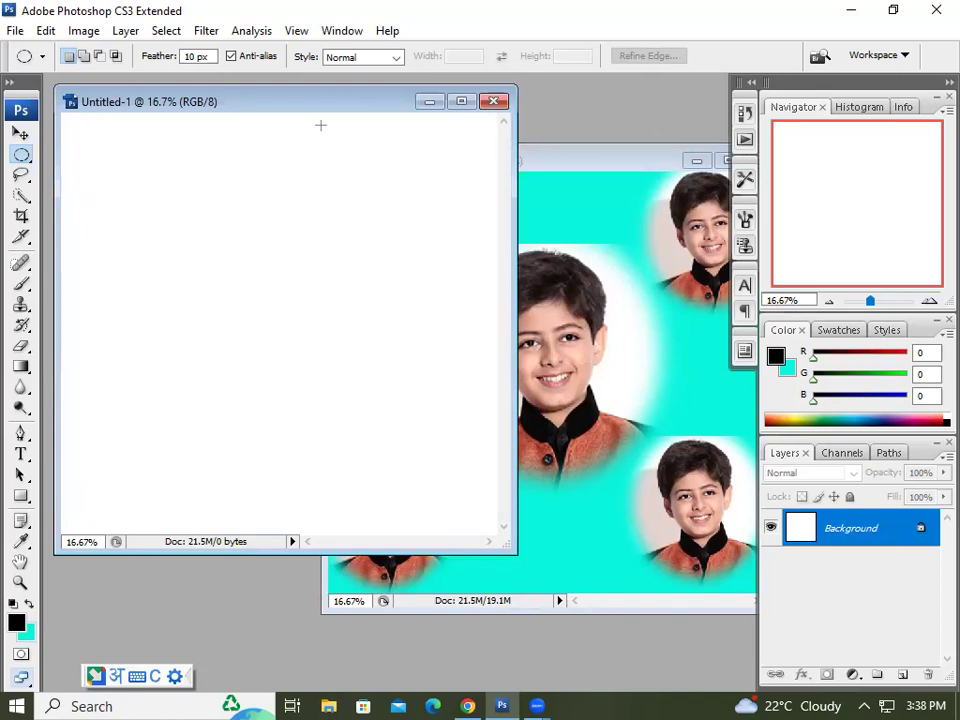
{"action": "left_click_drag", "start_coordinate": [205, 102], "coordinate": [287, 141]}
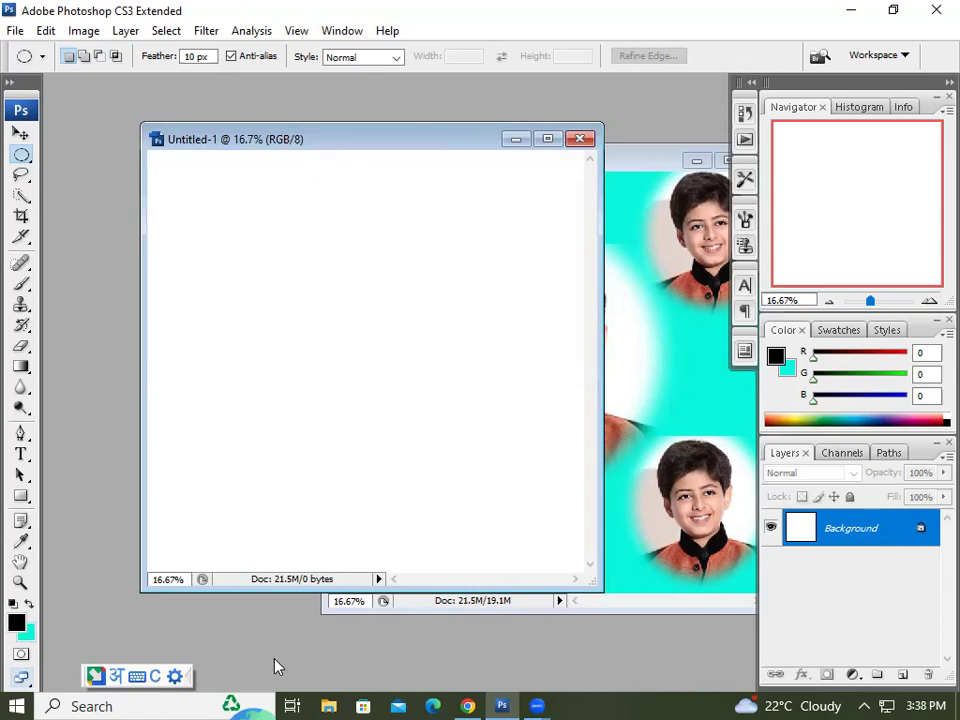
- Switch to Chrome, open Google Images in a new tab, and decline the Google sign-in offer
{"action": "left_click", "coordinate": [467, 706]}
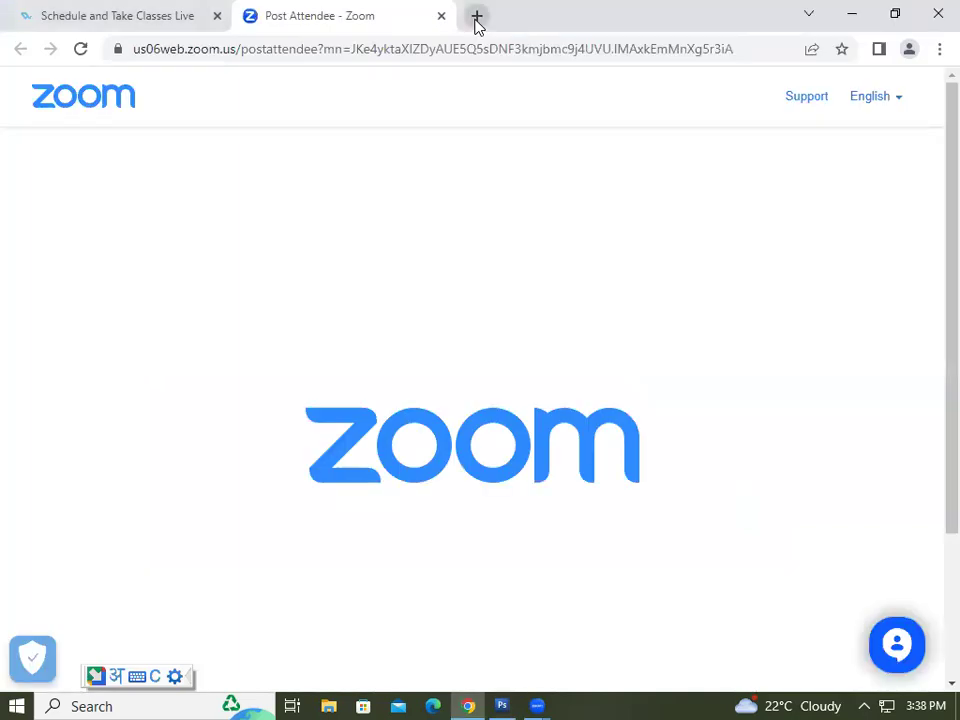
{"action": "left_click", "coordinate": [477, 17]}
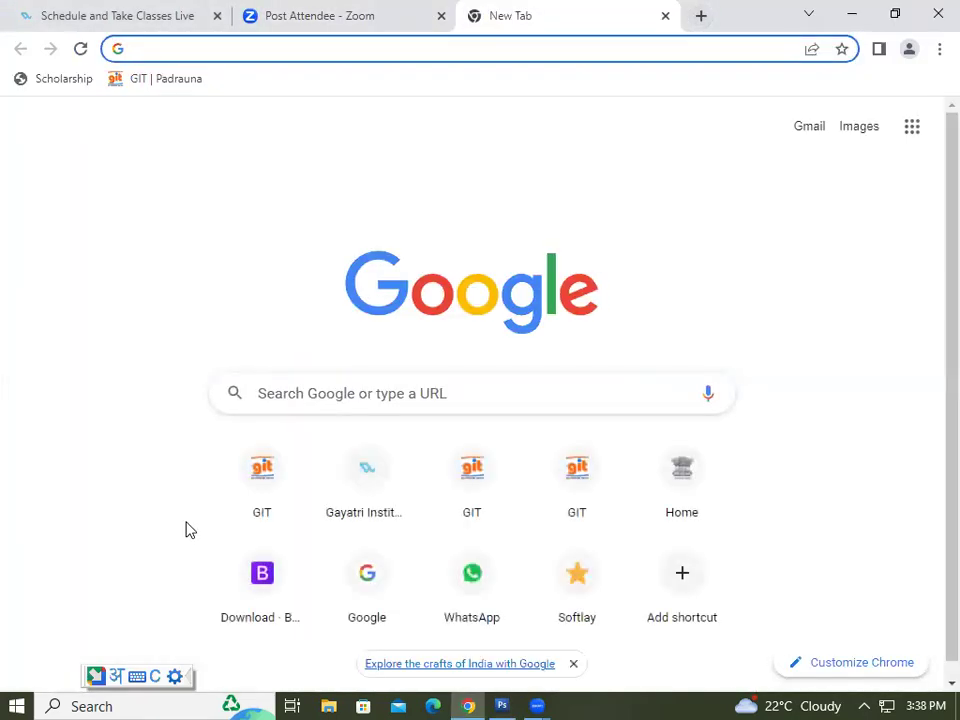
{"action": "left_click", "coordinate": [857, 127]}
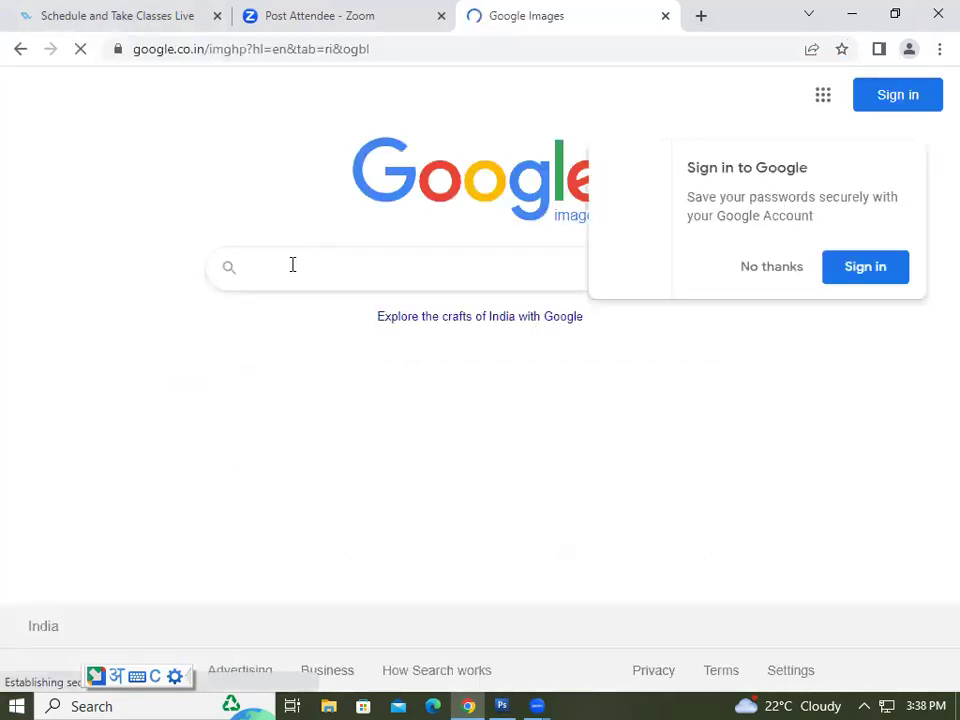
{"action": "left_click", "coordinate": [760, 270]}
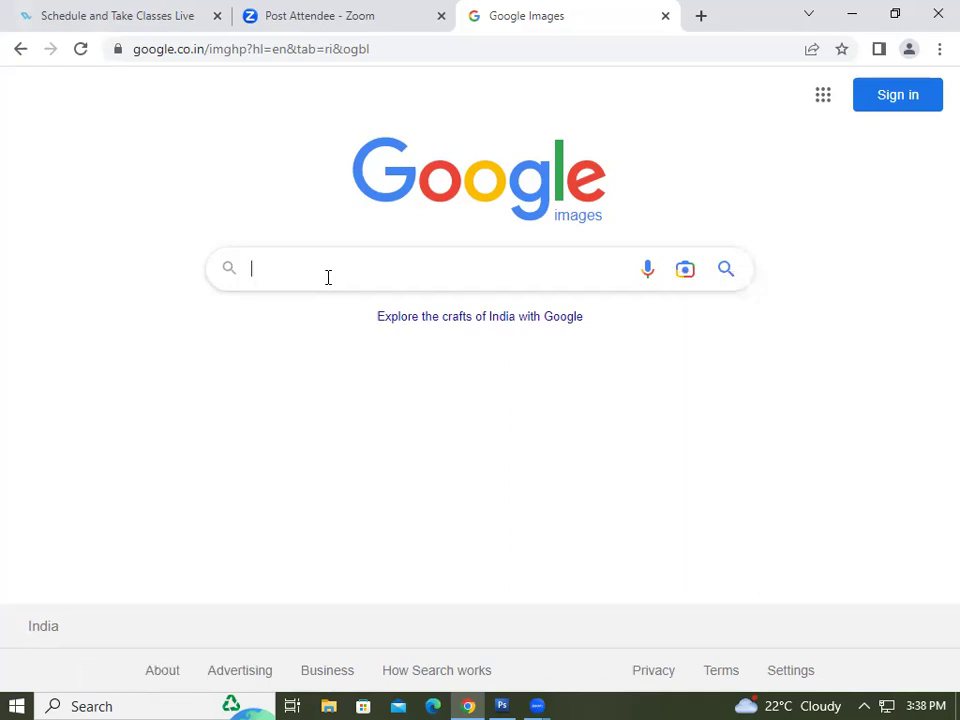
- Search Google Images for "natural images"
{"action": "type", "text": "erer"}
{"action": "key", "text": "BackSpace"}
{"action": "key", "text": "BackSpace"}
{"action": "key", "text": "BackSpace"}
{"action": "key", "text": "BackSpace"}
{"action": "type", "text": "natural"}
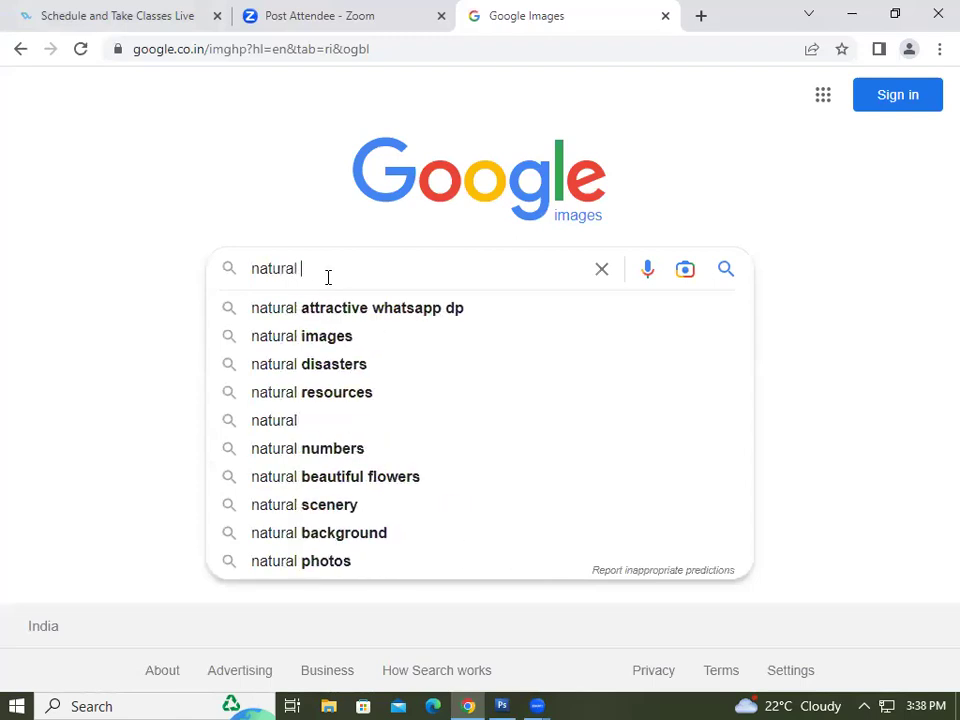
{"action": "left_click", "coordinate": [379, 340]}
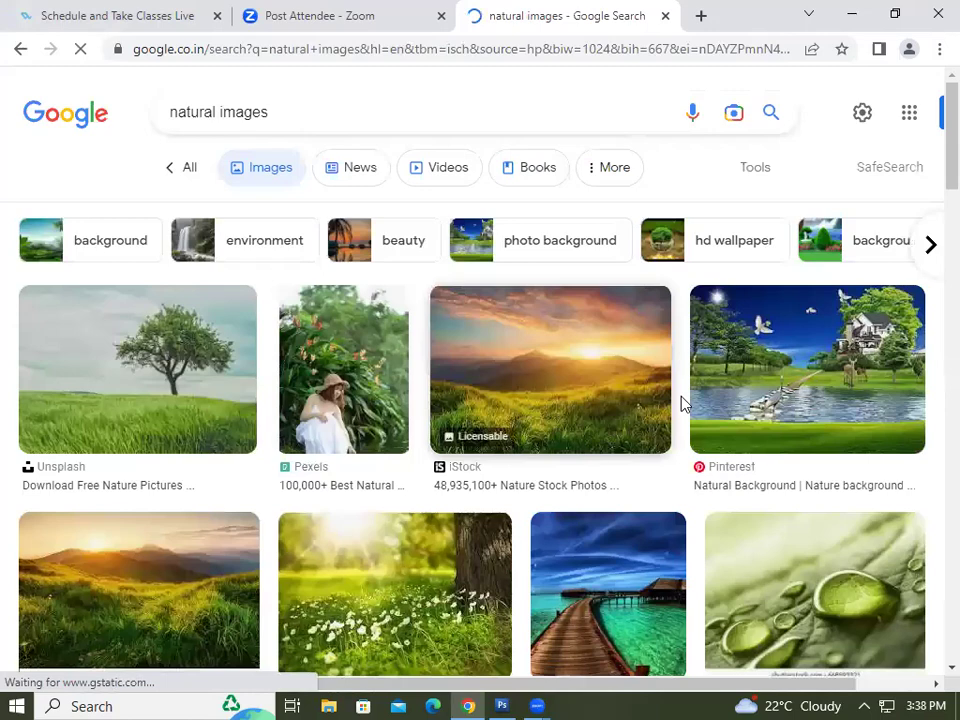
- Look through the "natural images" results for a landscape picture suitable as a background
{"action": "scroll", "coordinate": [690, 425], "scroll_direction": "down", "scroll_amount": 1}
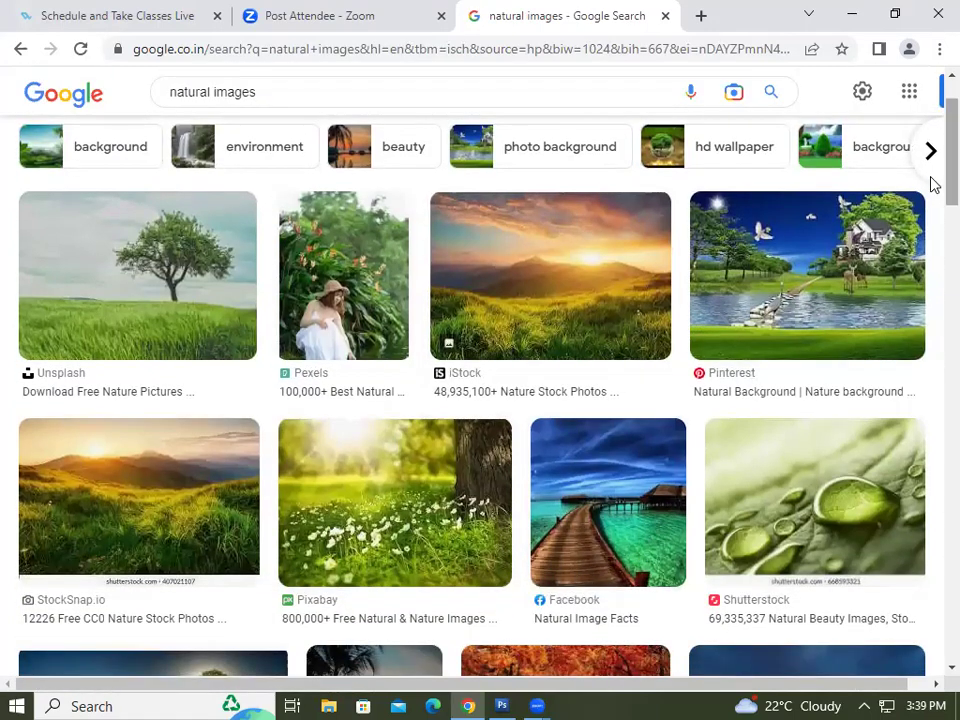
{"action": "scroll", "coordinate": [932, 257], "scroll_direction": "down", "scroll_amount": 3}
{"action": "scroll", "coordinate": [930, 300], "scroll_direction": "down", "scroll_amount": 5}
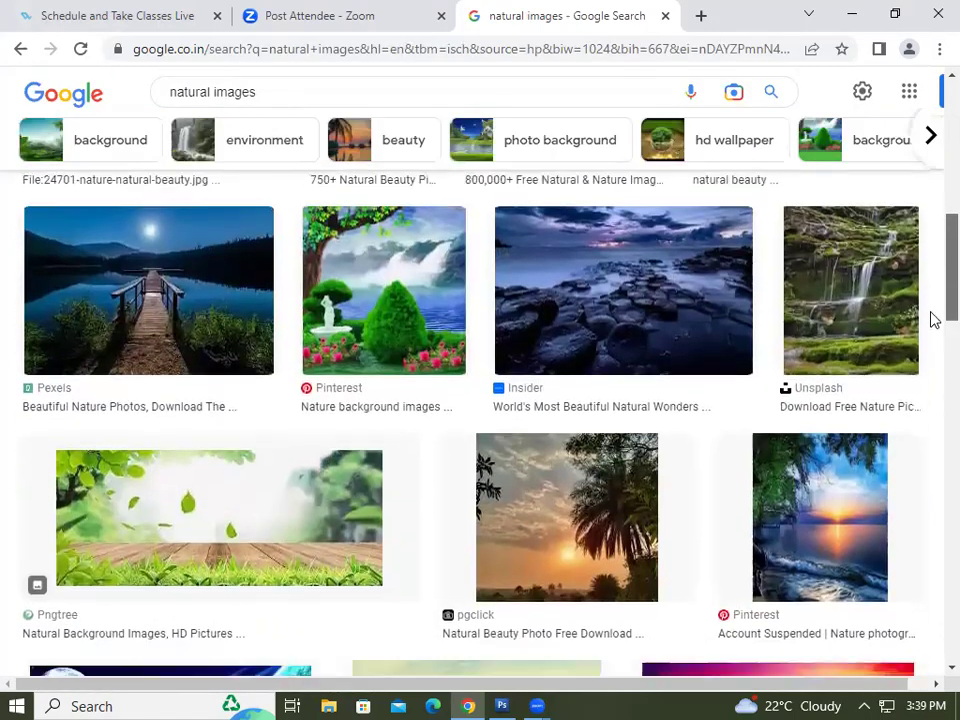
{"action": "scroll", "coordinate": [930, 300], "scroll_direction": "up", "scroll_amount": 5}
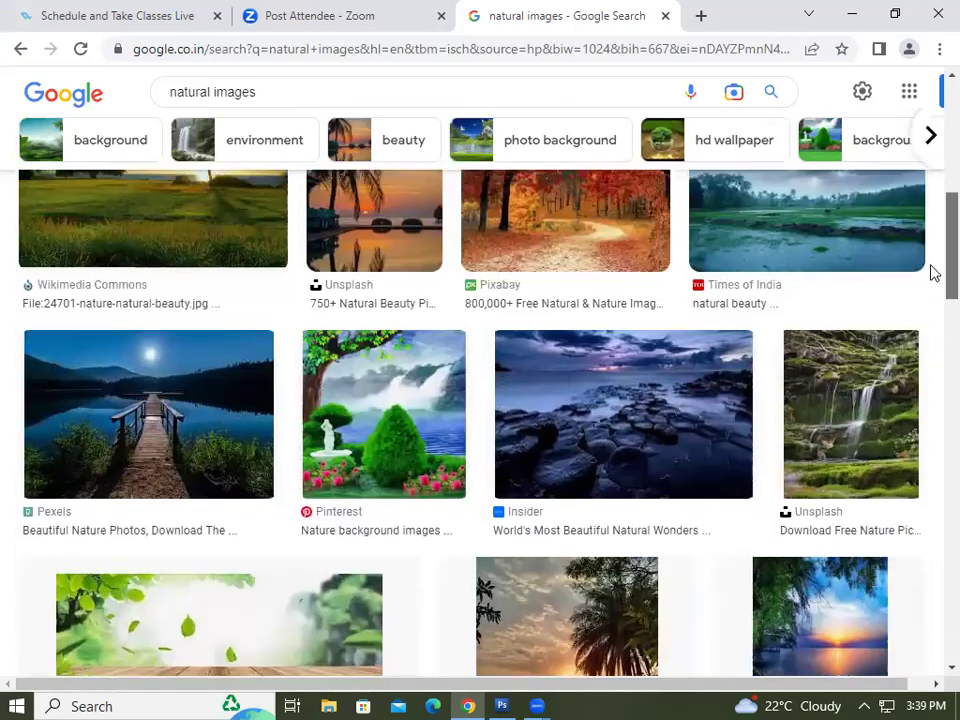
{"action": "scroll", "coordinate": [930, 289], "scroll_direction": "down", "scroll_amount": 10}
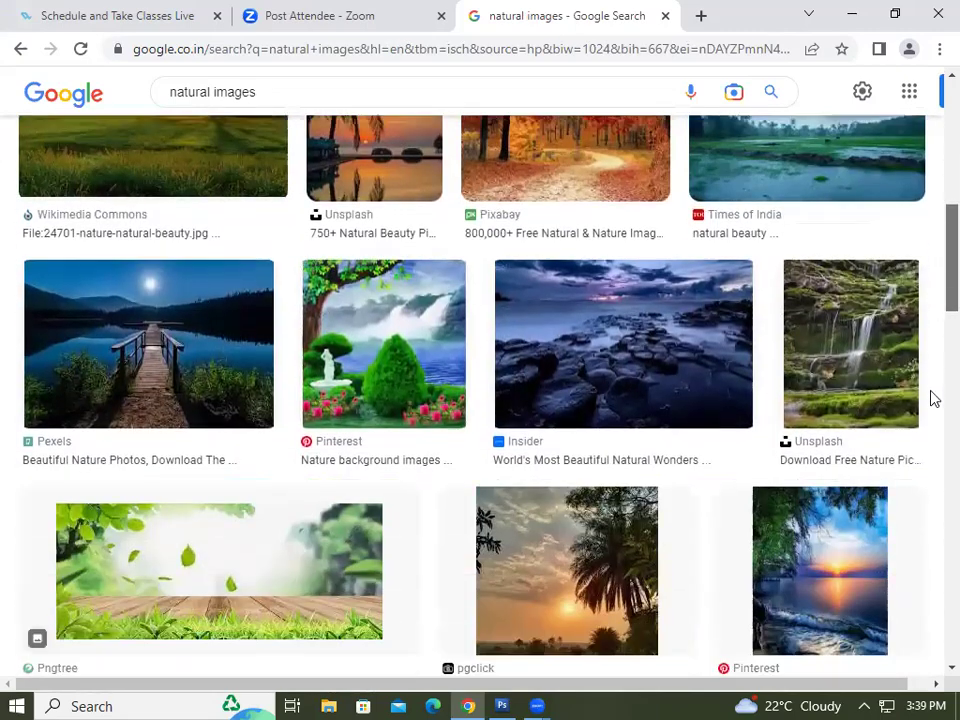
{"action": "scroll", "coordinate": [930, 470], "scroll_direction": "down", "scroll_amount": 5}
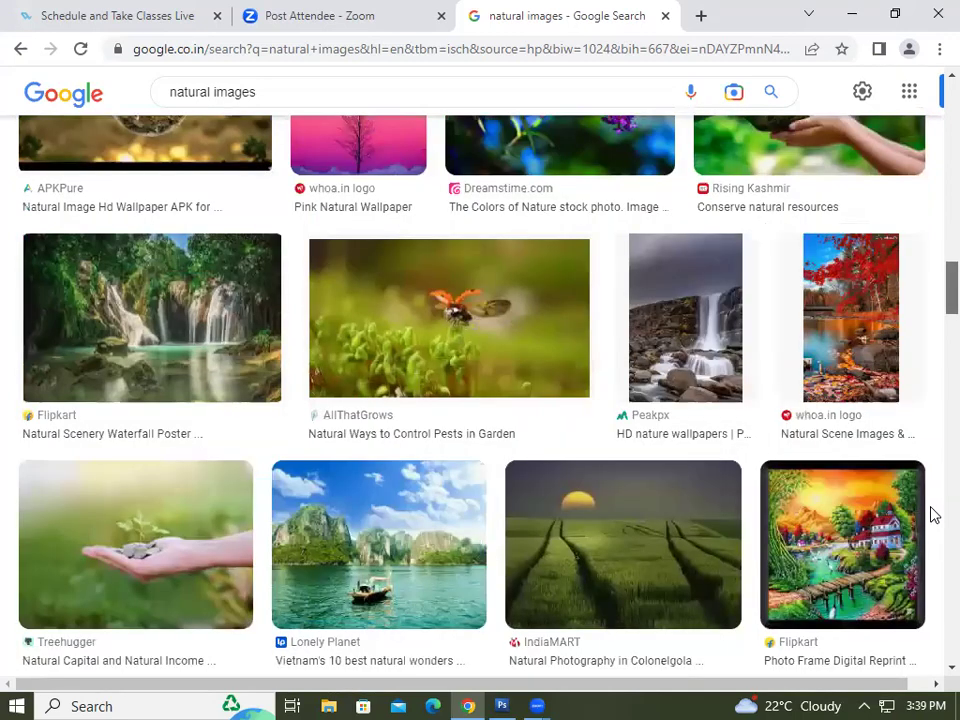
{"action": "scroll", "coordinate": [934, 514], "scroll_direction": "down", "scroll_amount": 1}
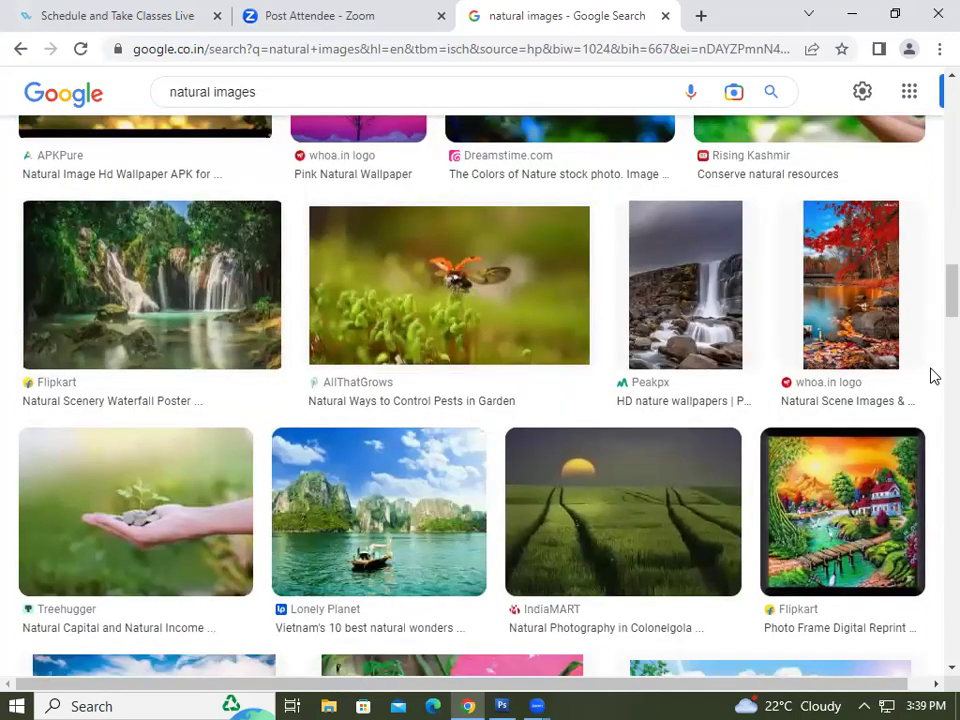
{"action": "scroll", "coordinate": [931, 300], "scroll_direction": "up", "scroll_amount": 4}
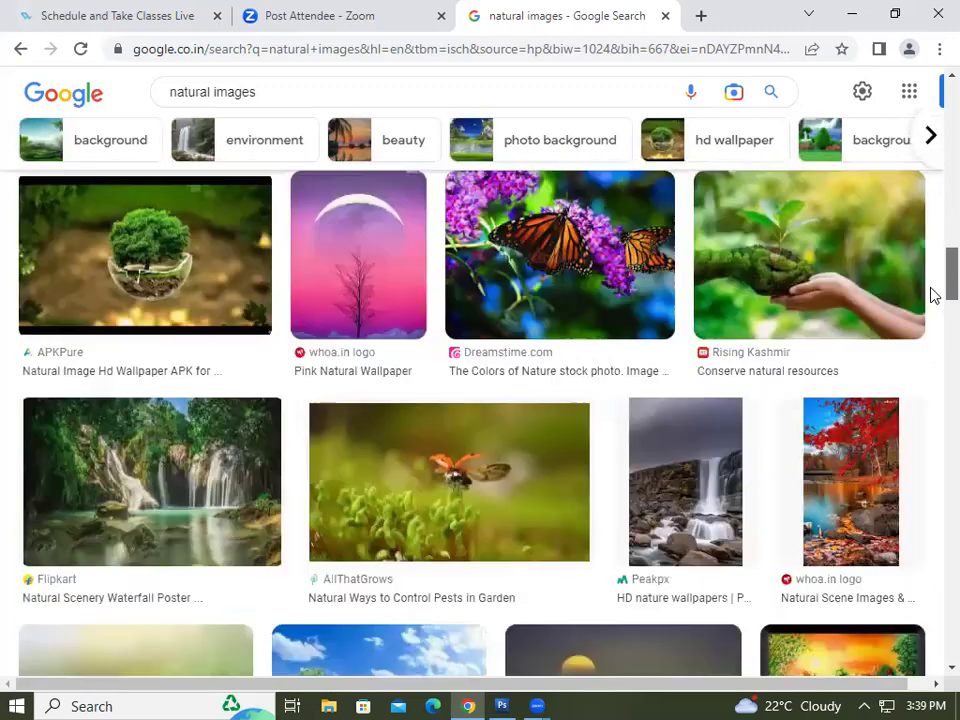
{"action": "scroll", "coordinate": [931, 279], "scroll_direction": "up", "scroll_amount": 4}
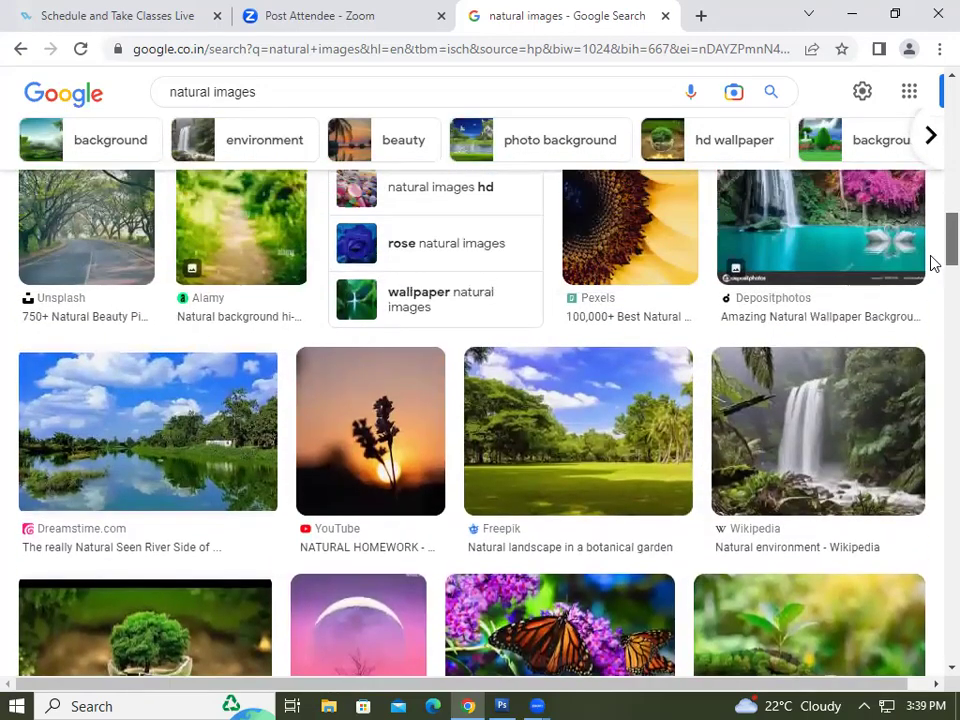
{"action": "scroll", "coordinate": [931, 248], "scroll_direction": "up", "scroll_amount": 2}
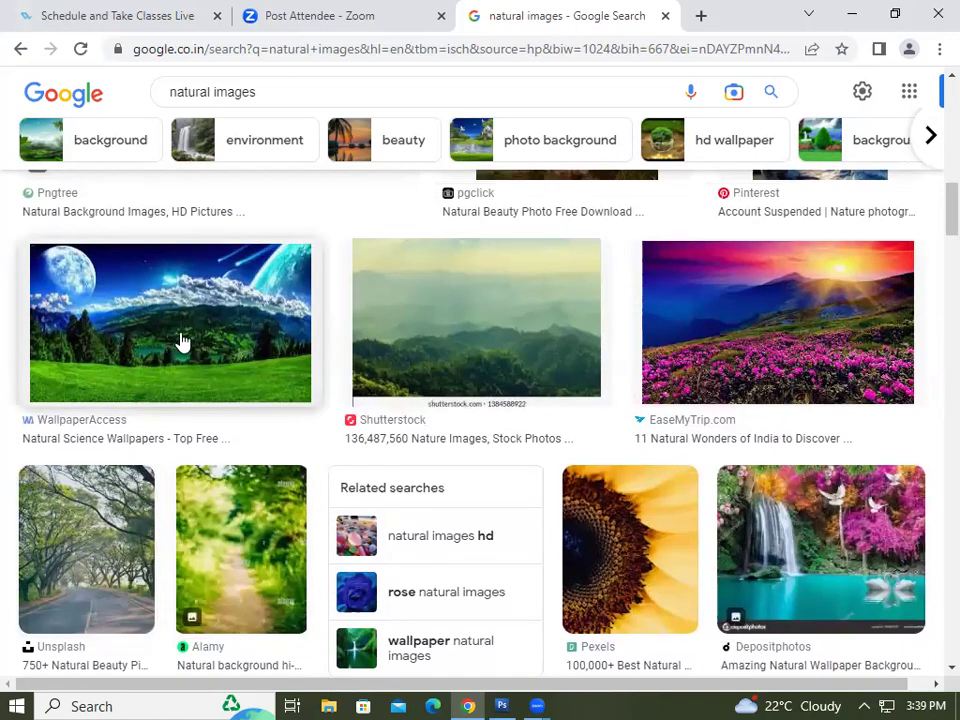
- Preview the WallpaperAccess landscape with the moon and green meadow, and save it as a JPEG in the Downloads folder
{"action": "left_click", "coordinate": [227, 330]}
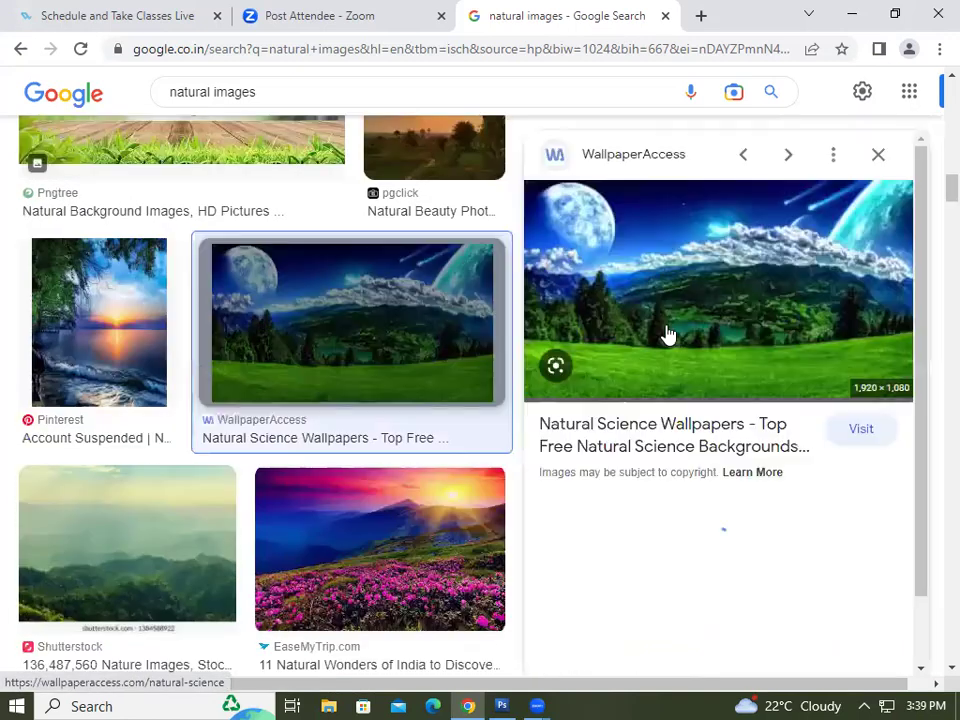
{"action": "right_click", "coordinate": [759, 272]}
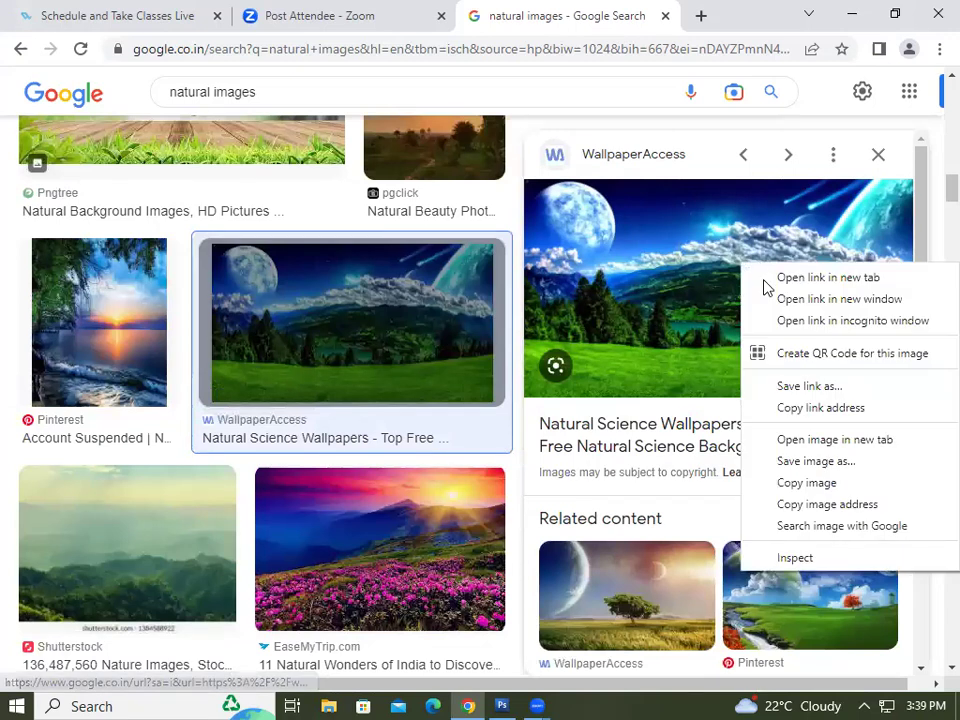
{"action": "left_click", "coordinate": [806, 462]}
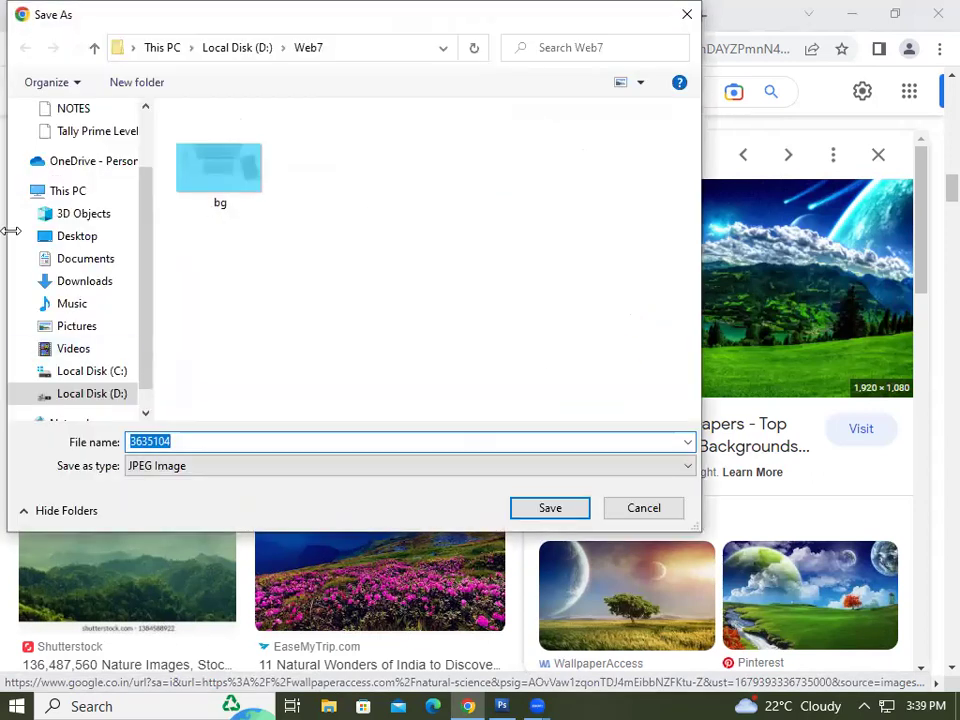
{"action": "left_click", "coordinate": [82, 281]}
{"action": "left_click", "coordinate": [557, 514]}
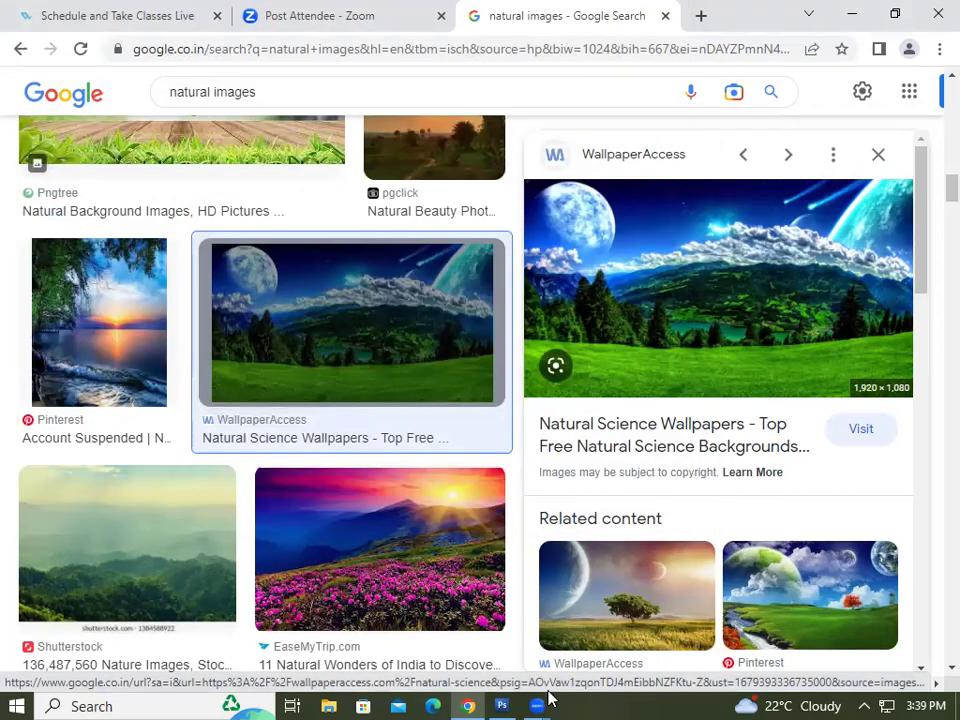
- Switch to Photoshop, close the blank Untitled-1 document, and move the Photo Editing.psd window aside
{"action": "left_click", "coordinate": [503, 705]}
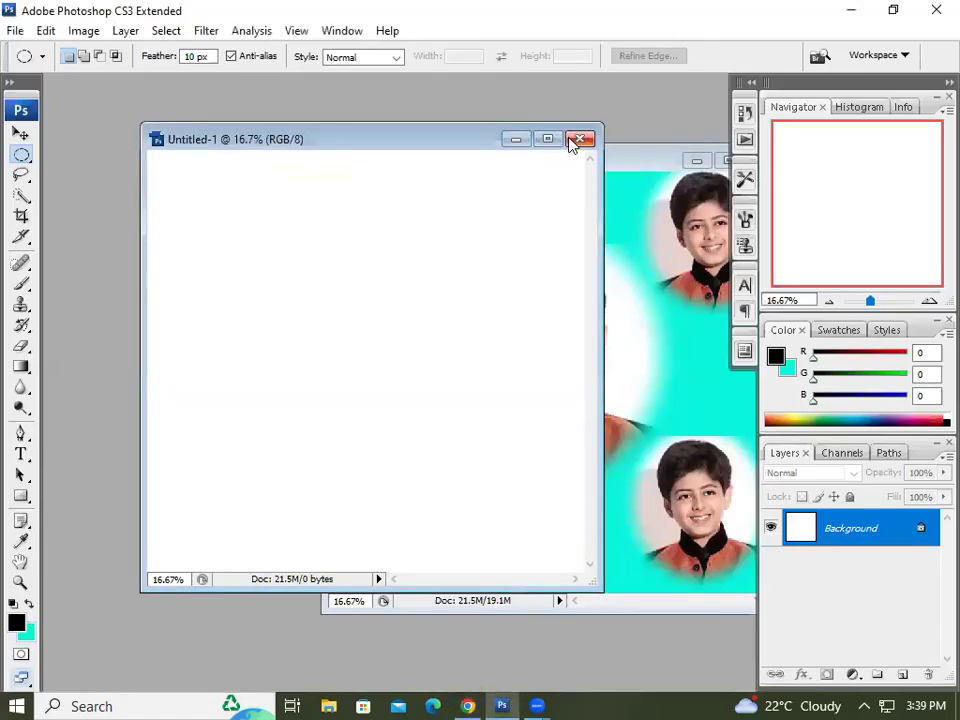
{"action": "left_click", "coordinate": [579, 139]}
{"action": "left_click_drag", "start_coordinate": [439, 156], "coordinate": [706, 219]}
- Open the landscape image 3635104 from the Downloads folder
{"action": "double_click", "coordinate": [355, 190]}
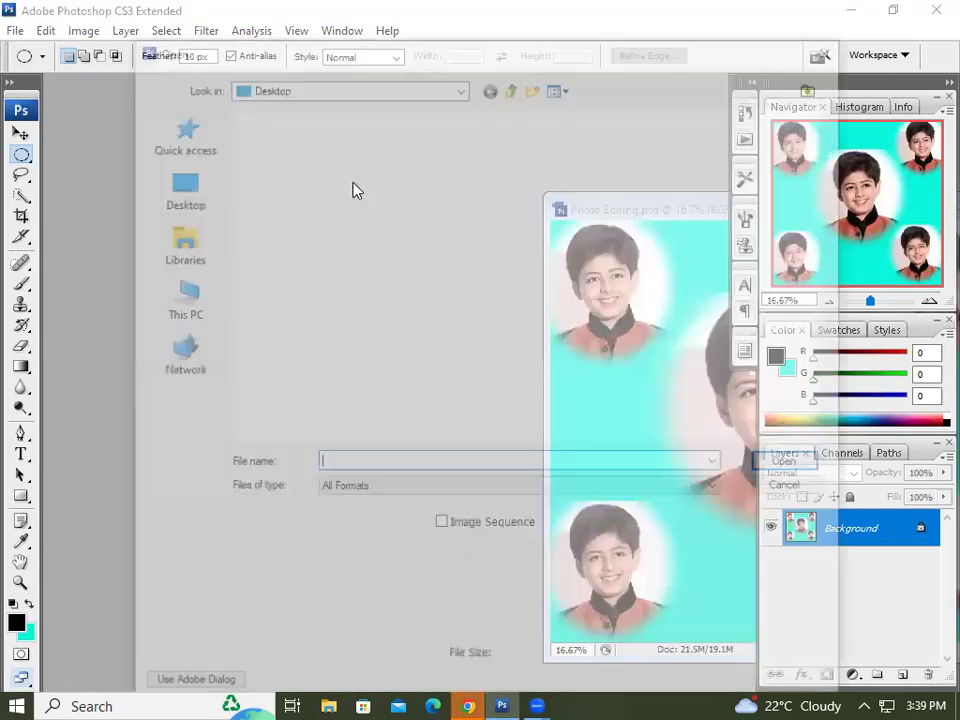
{"action": "left_click", "coordinate": [186, 292]}
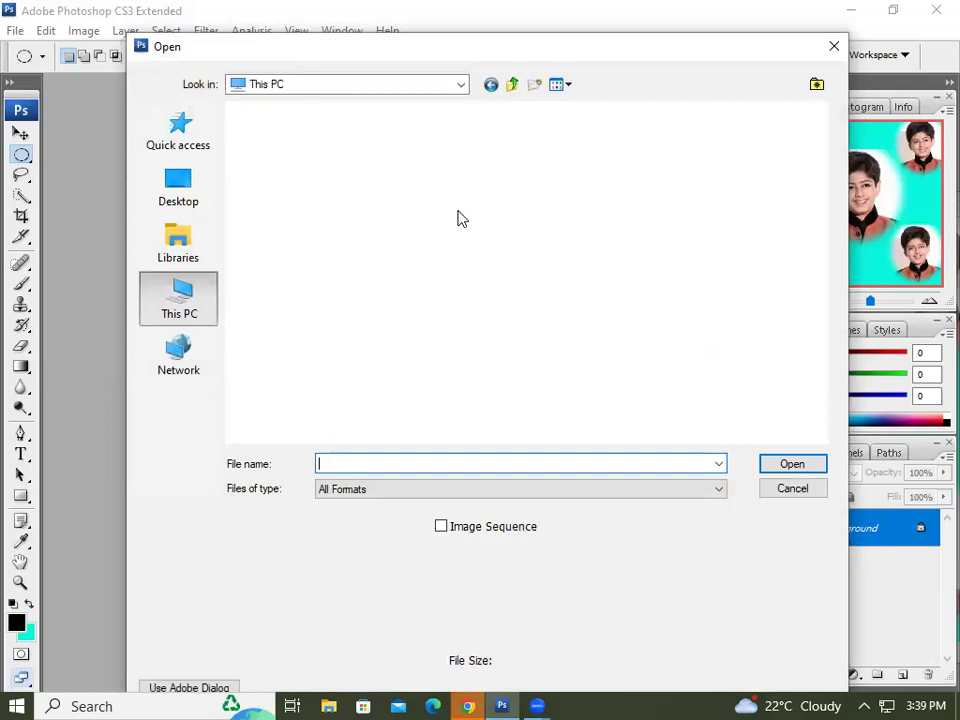
{"action": "double_click", "coordinate": [519, 210]}
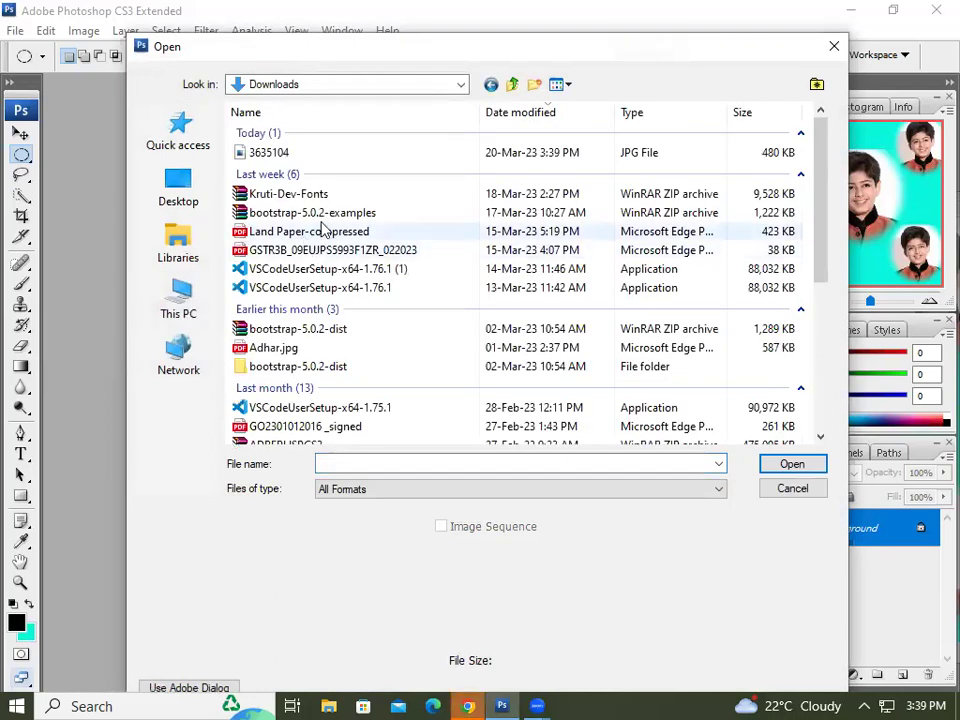
{"action": "left_click", "coordinate": [295, 158]}
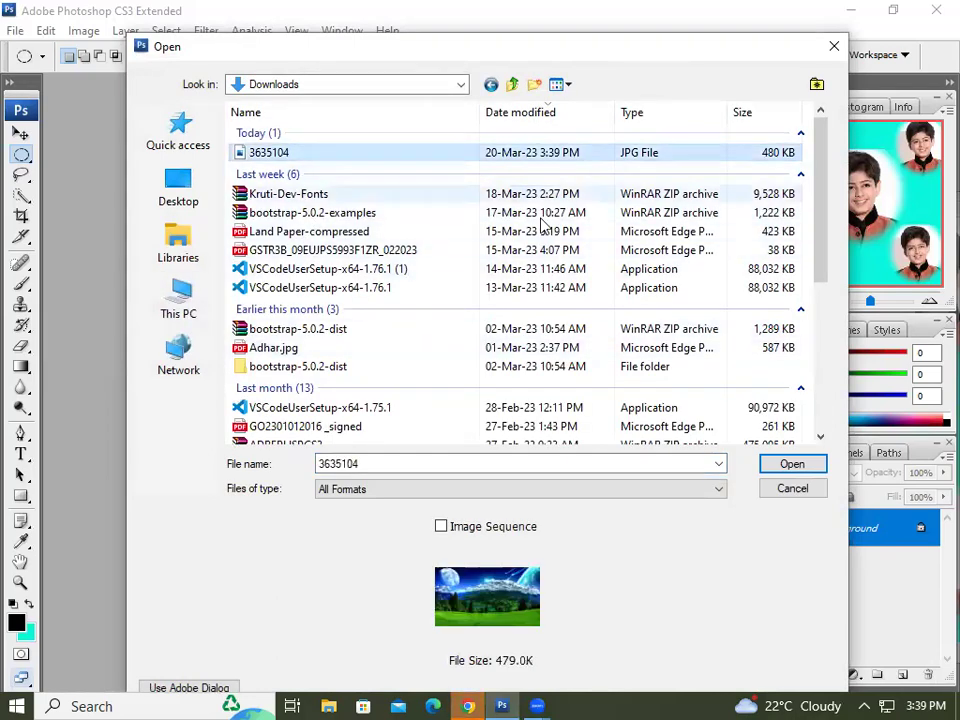
{"action": "left_click", "coordinate": [792, 465]}
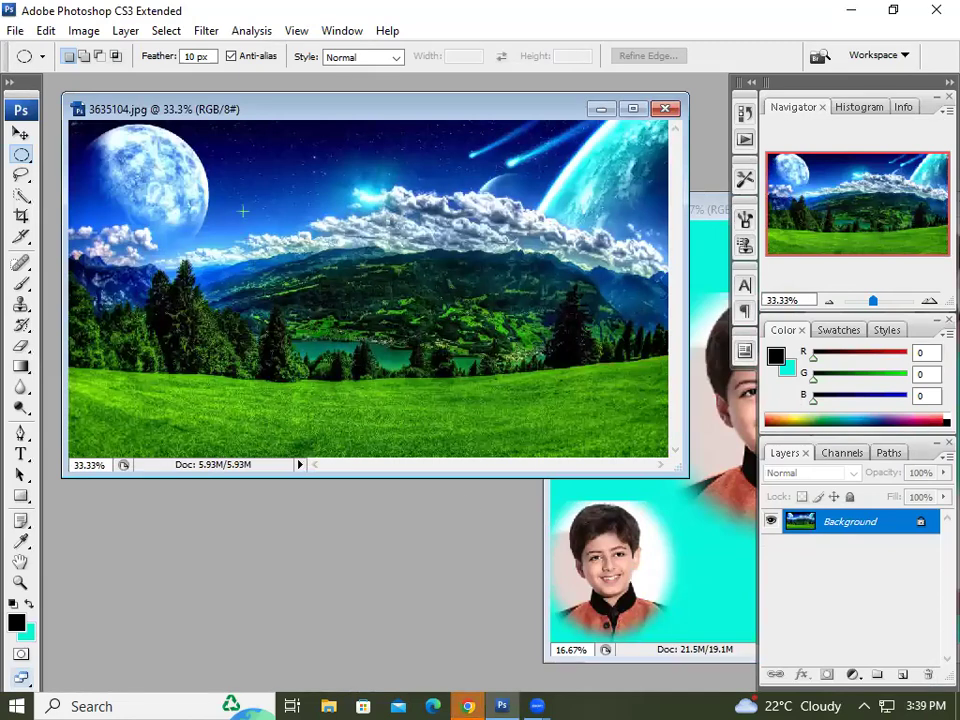
- Rearrange the landscape and Photo Editing.psd windows so both images can be seen
{"action": "left_click_drag", "start_coordinate": [268, 112], "coordinate": [341, 283]}
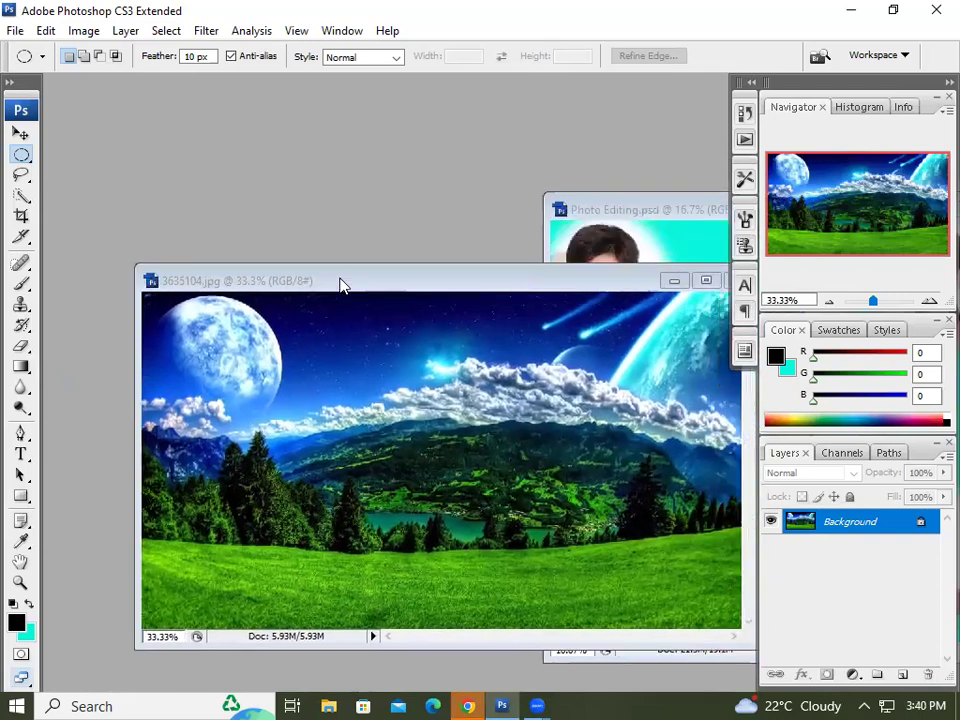
{"action": "left_click_drag", "start_coordinate": [645, 212], "coordinate": [489, 141]}
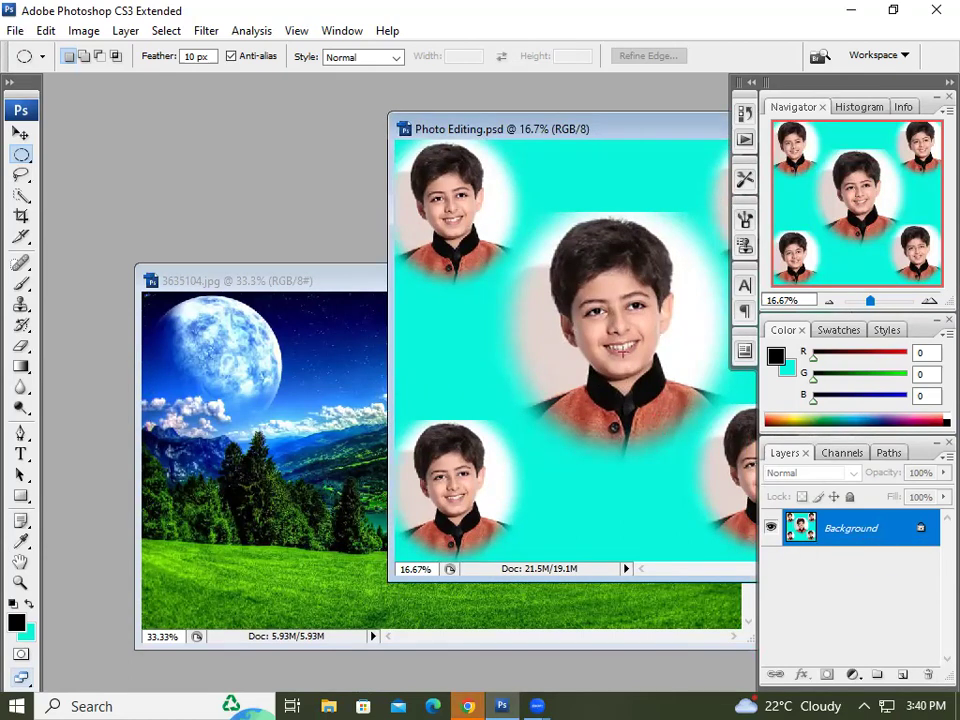
{"action": "left_click_drag", "start_coordinate": [501, 139], "coordinate": [655, 170]}
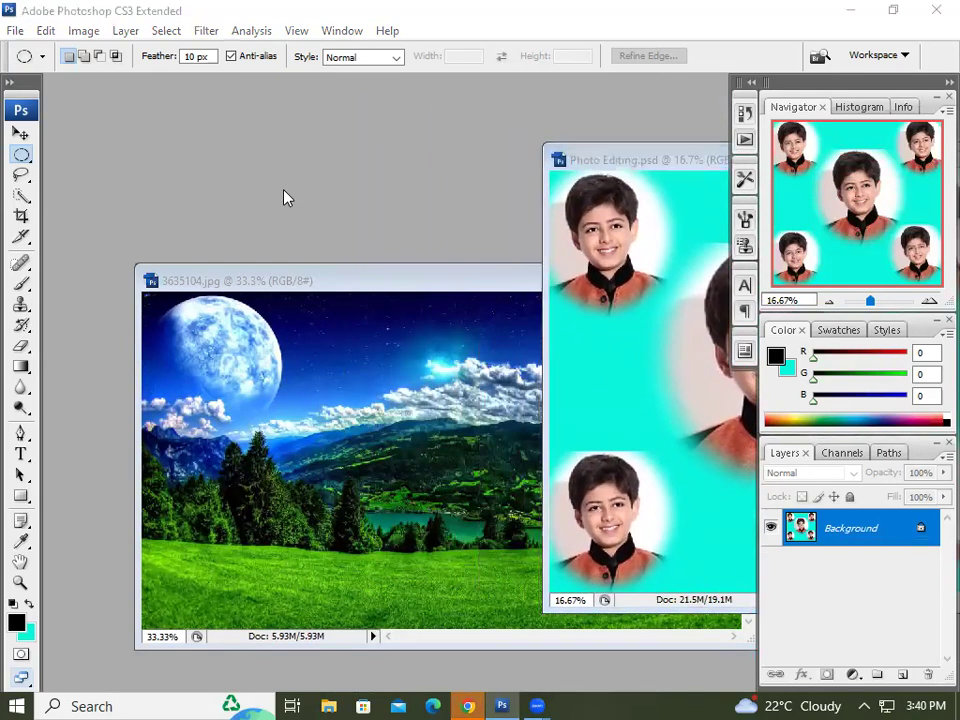
- Open the full-length boy photo 87dd26a296f8a162f56dab2acc2a611e from the "photos for photoshop practical" folder on Local Disk (D:)
{"action": "double_click", "coordinate": [285, 197]}
{"action": "left_click", "coordinate": [183, 308]}
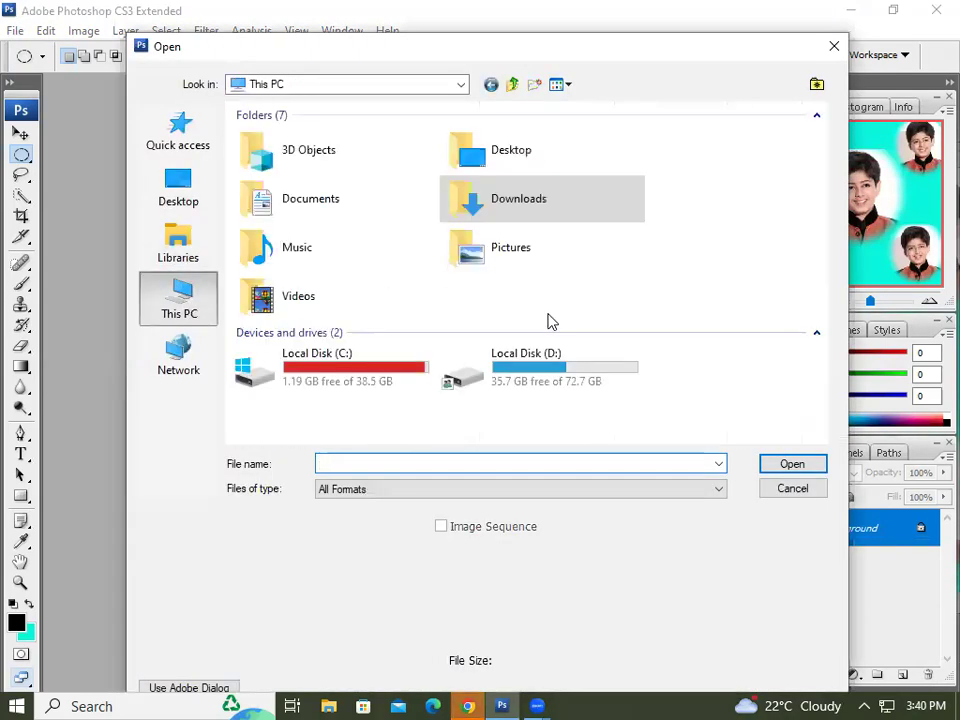
{"action": "double_click", "coordinate": [560, 369]}
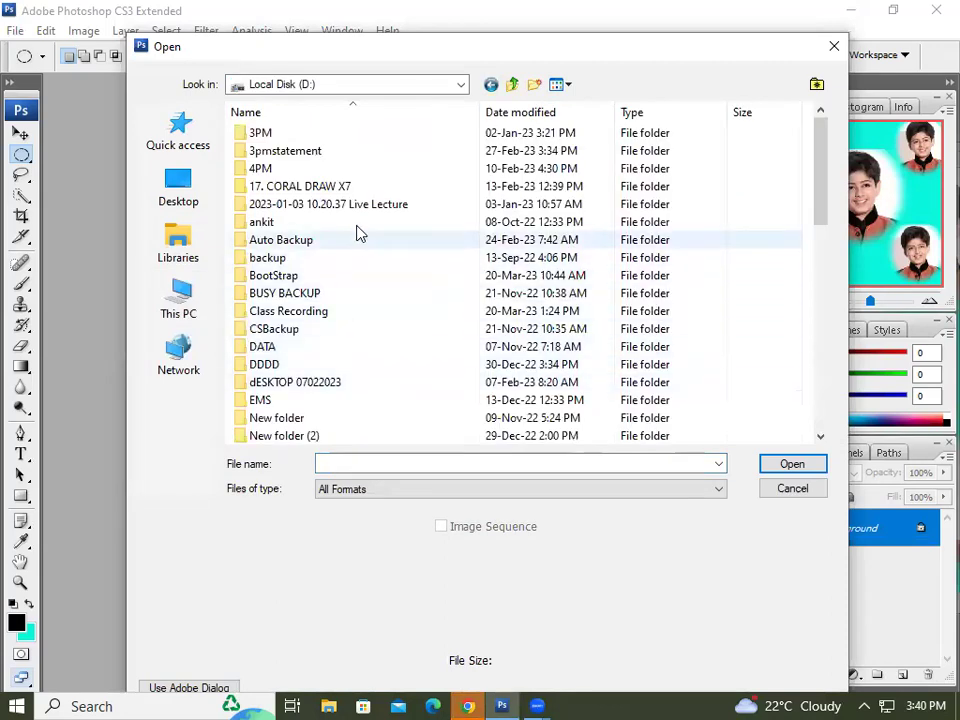
{"action": "left_click_drag", "start_coordinate": [818, 183], "coordinate": [818, 265]}
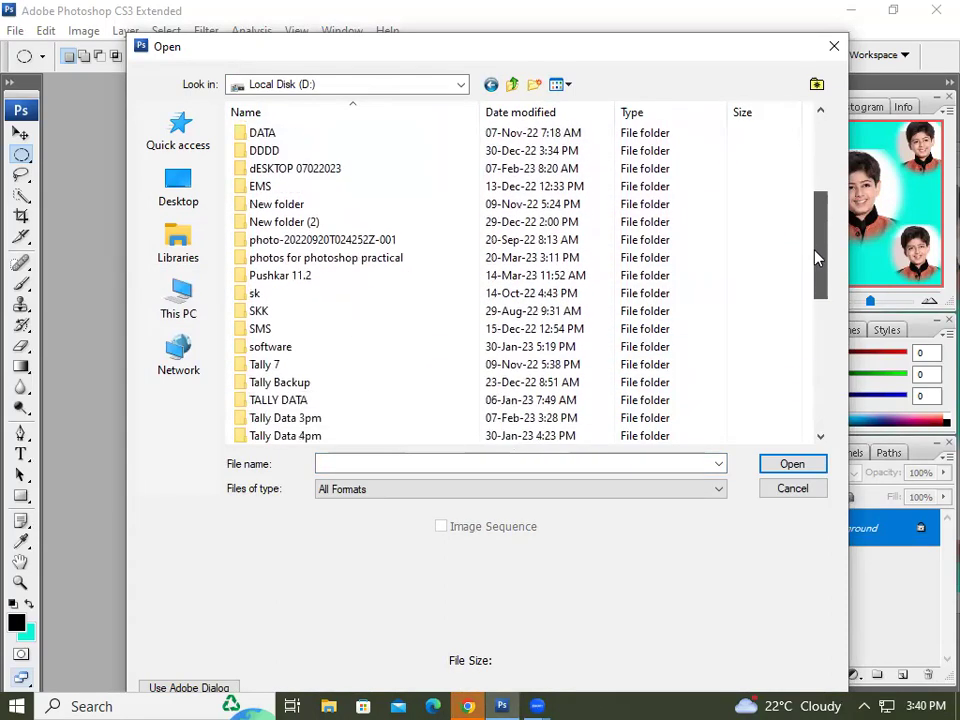
{"action": "double_click", "coordinate": [362, 258]}
{"action": "left_click_drag", "start_coordinate": [820, 140], "coordinate": [840, 197]}
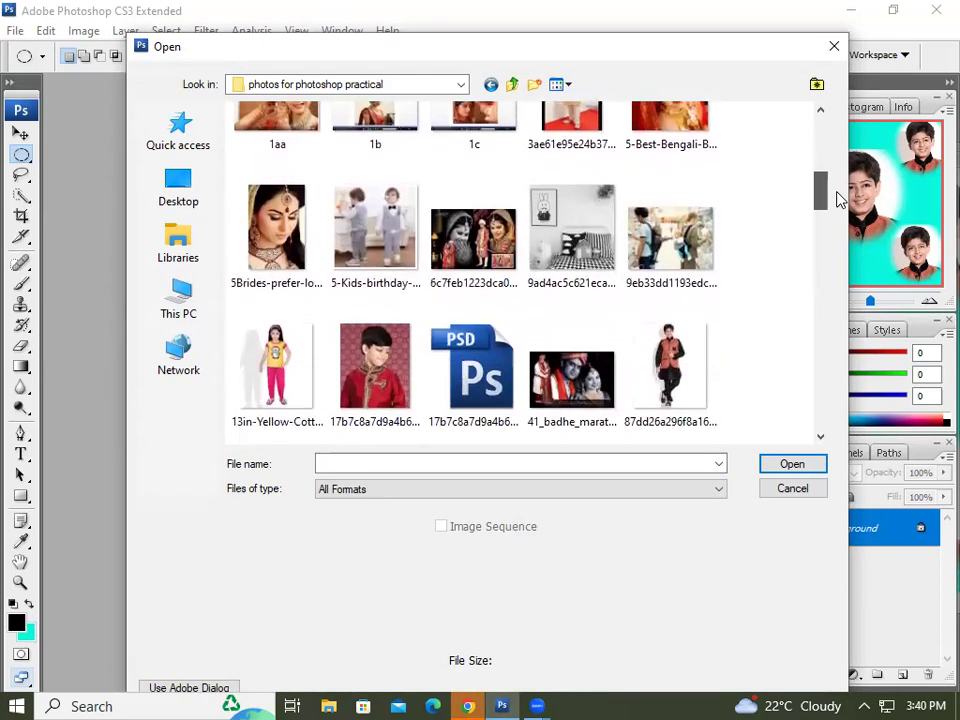
{"action": "left_click", "coordinate": [690, 318]}
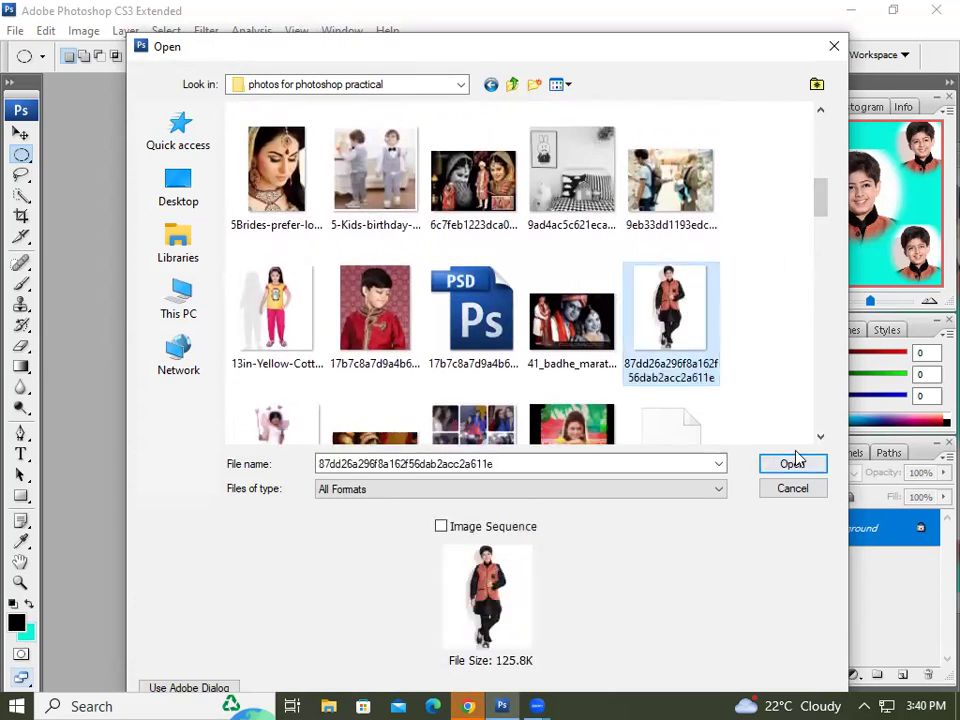
{"action": "left_click", "coordinate": [795, 464]}
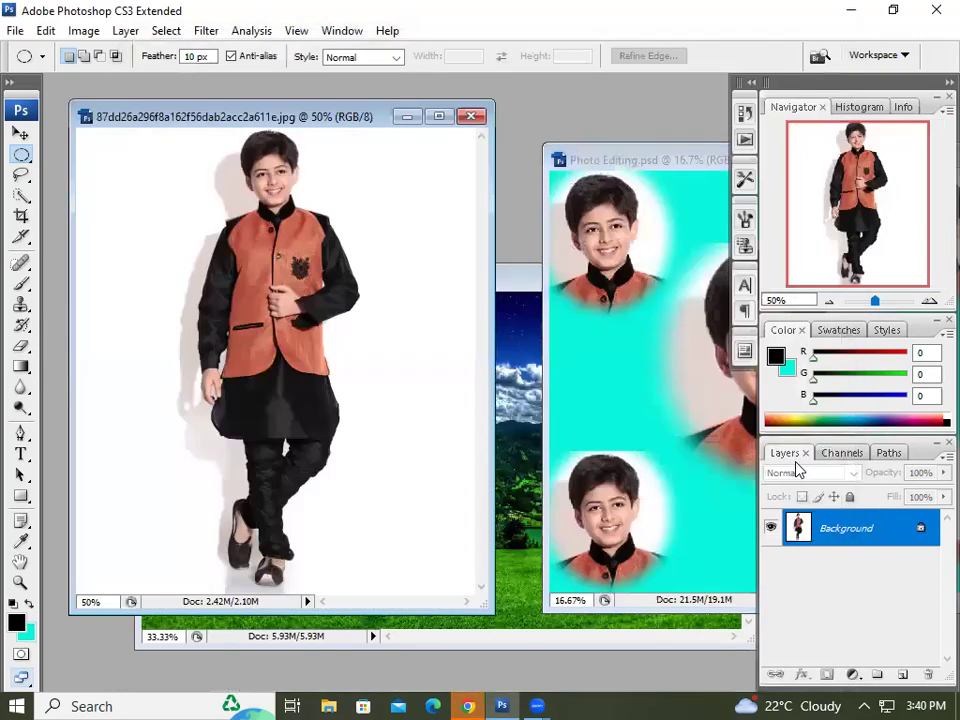
- Arrange the landscape and full-length boy photo windows to overlap, with the boy photo in front
{"action": "left_click_drag", "start_coordinate": [257, 111], "coordinate": [322, 172]}
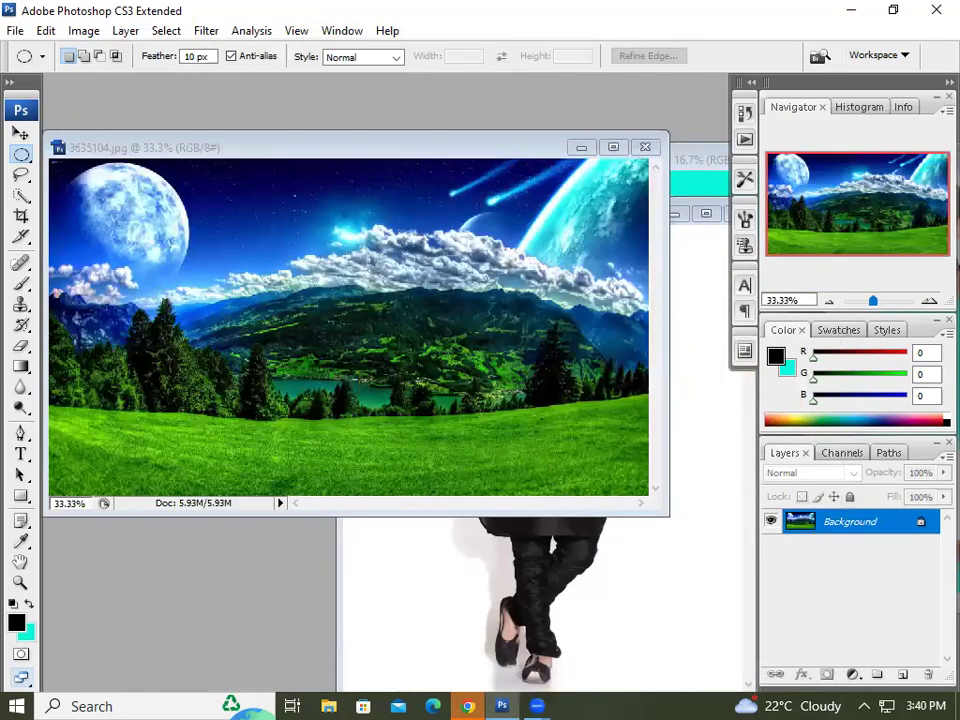
{"action": "left_click", "coordinate": [453, 593]}
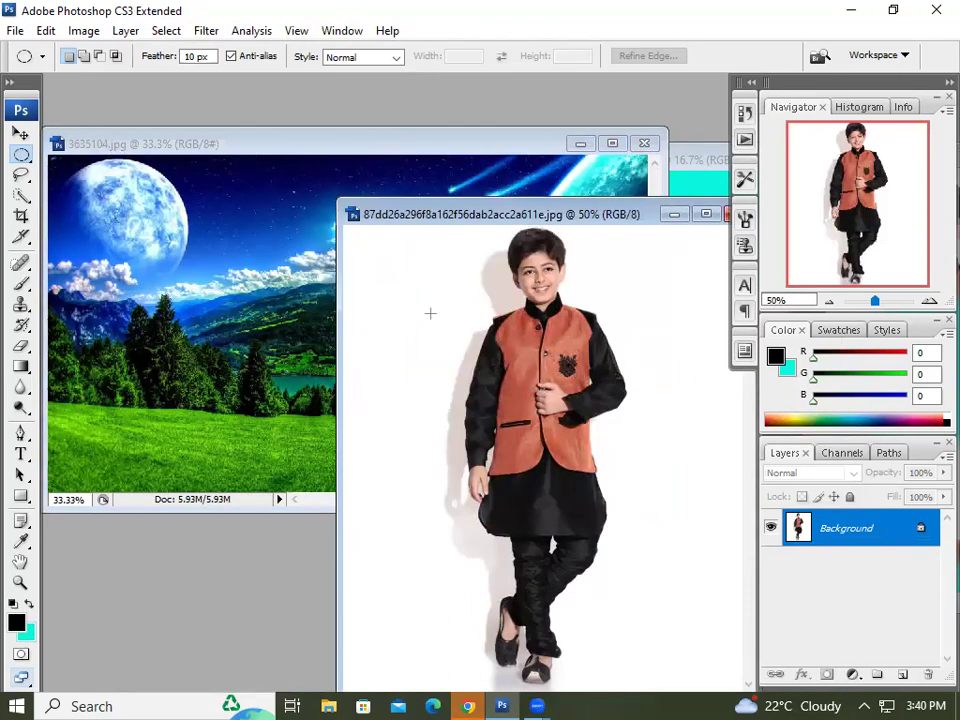
{"action": "left_click_drag", "start_coordinate": [415, 222], "coordinate": [423, 255]}
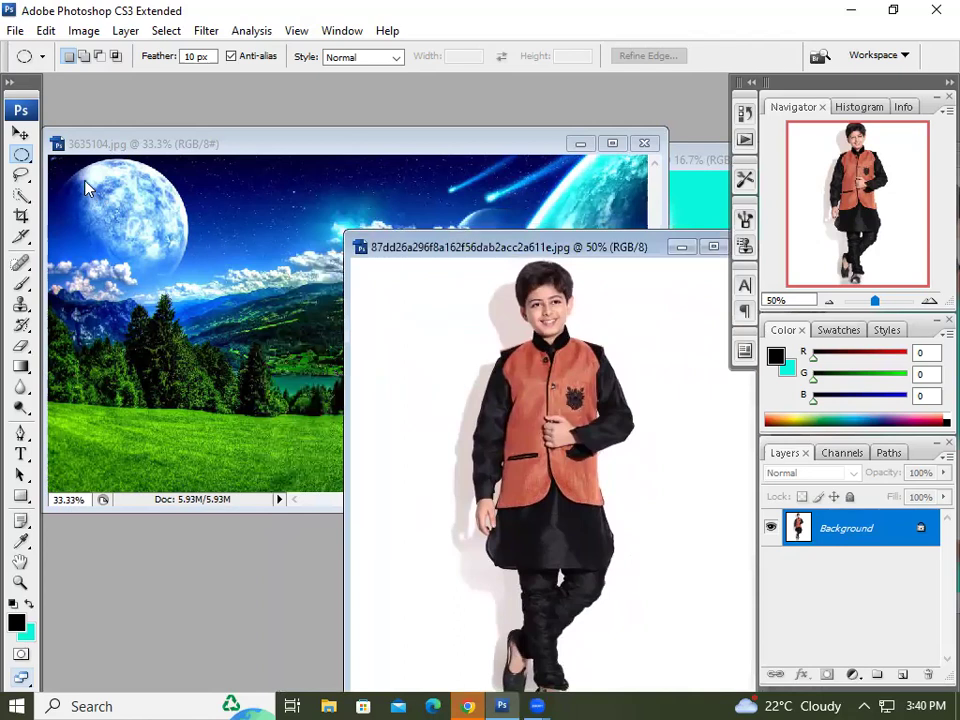
- Set up the Elliptical Marquee tool for a new selection with a 15 px feather
{"action": "left_click", "coordinate": [23, 177]}
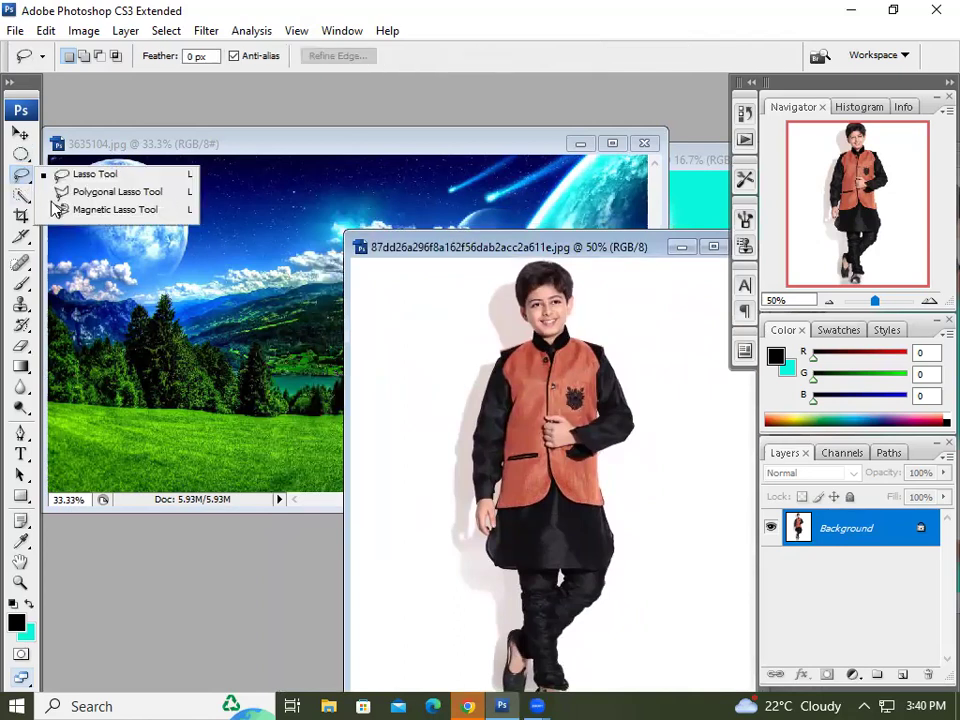
{"action": "left_click_drag", "start_coordinate": [21, 155], "coordinate": [86, 162]}
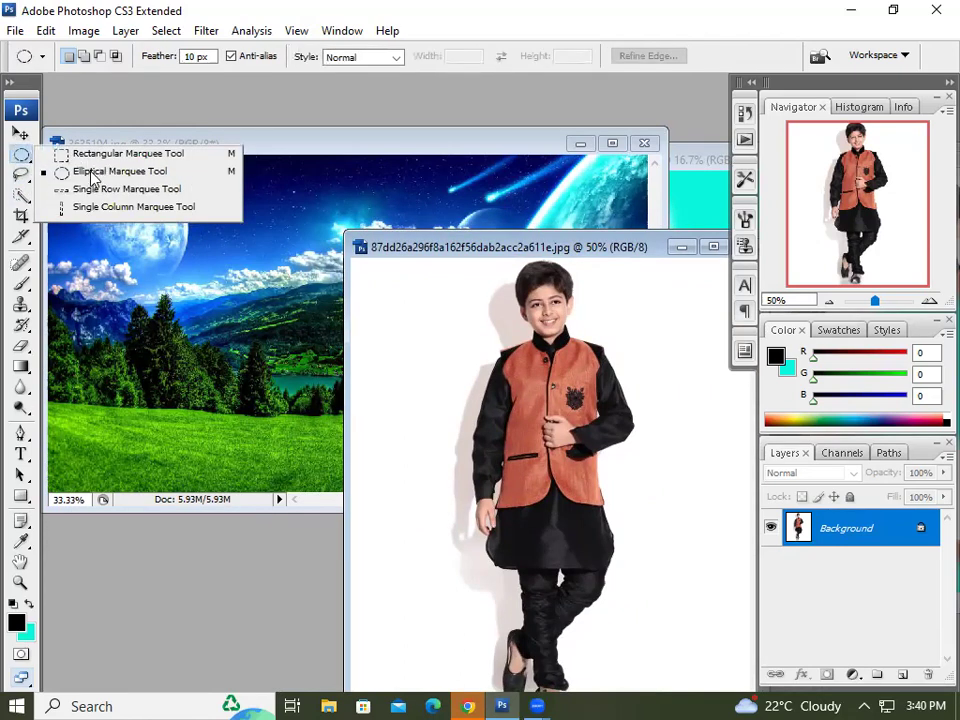
{"action": "left_click", "coordinate": [142, 172]}
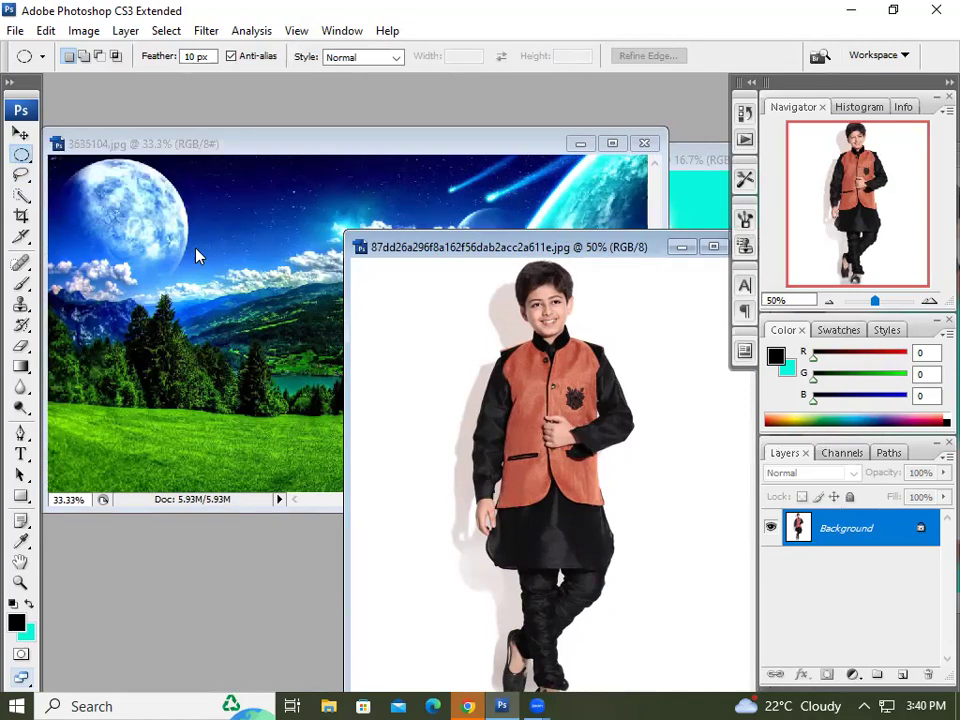
{"action": "left_click", "coordinate": [67, 57]}
{"action": "left_click", "coordinate": [160, 56]}
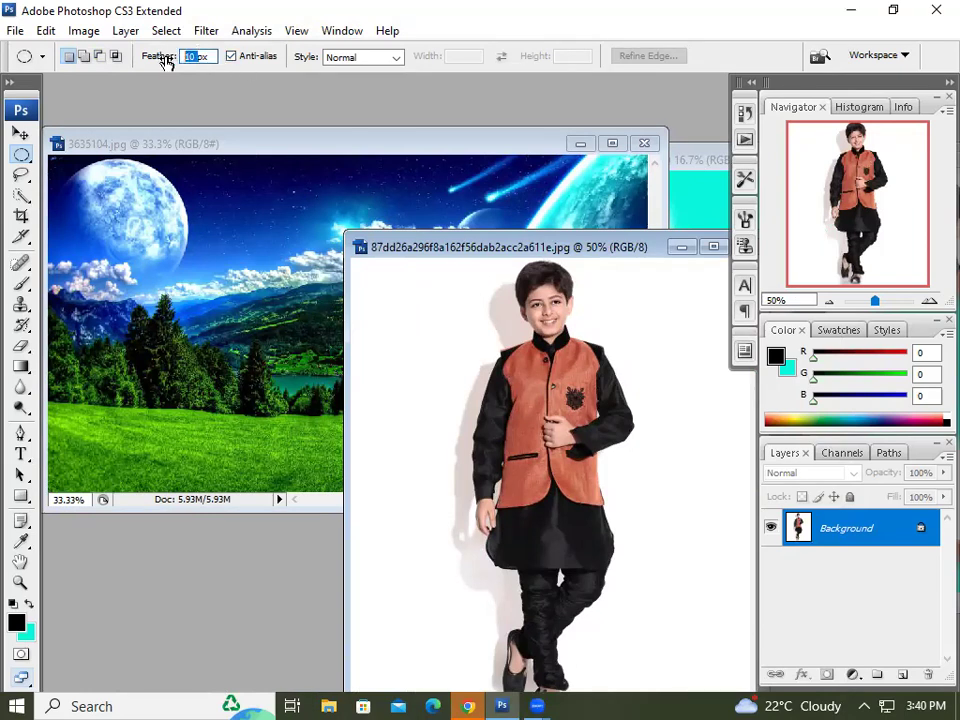
{"action": "type", "text": "1px"}
- Draw a circular feathered selection over the head and chest in the full-length boy photo
{"action": "left_click_drag", "start_coordinate": [502, 261], "coordinate": [527, 285]}
{"action": "left_click_drag", "start_coordinate": [614, 398], "coordinate": [500, 260]}
{"action": "left_click", "coordinate": [656, 409]}
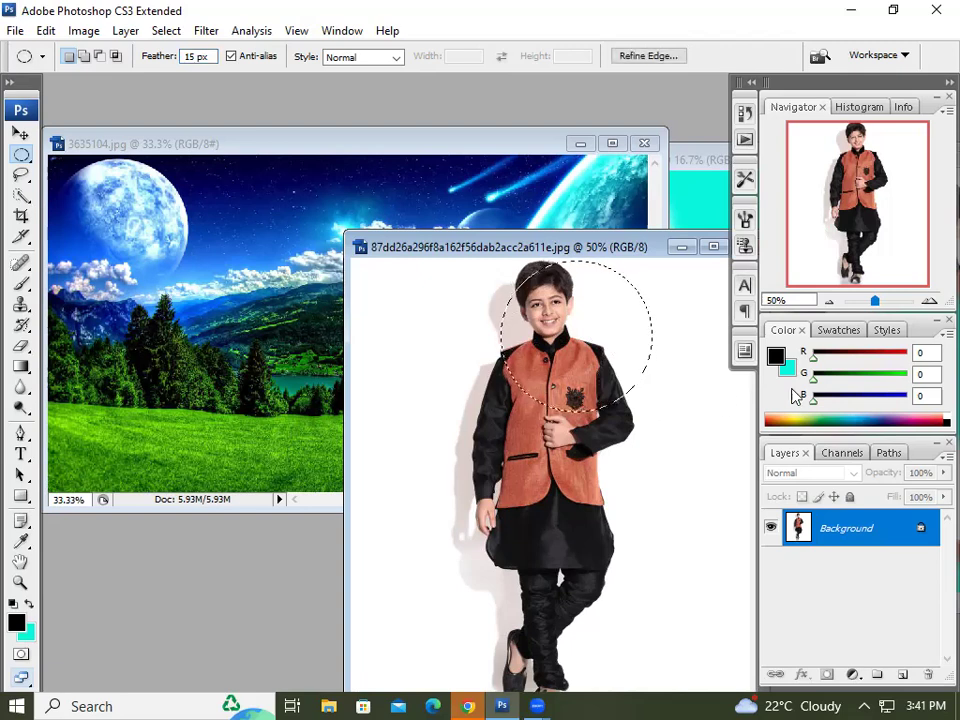
- Nudge the circular selection left and slightly up until it is centred around the boy's head and chest
{"action": "key", "text": "shift+Left"}
{"action": "key", "text": "shift+Left"}
{"action": "key", "text": "shift+Left"}
{"action": "key", "text": "shift+Left"}
{"action": "key", "text": "Up"}
{"action": "key", "text": "Up"}
{"action": "key", "text": "Up"}
{"action": "key", "text": "Up"}
{"action": "key", "text": "Up"}
{"action": "key", "text": "Up"}
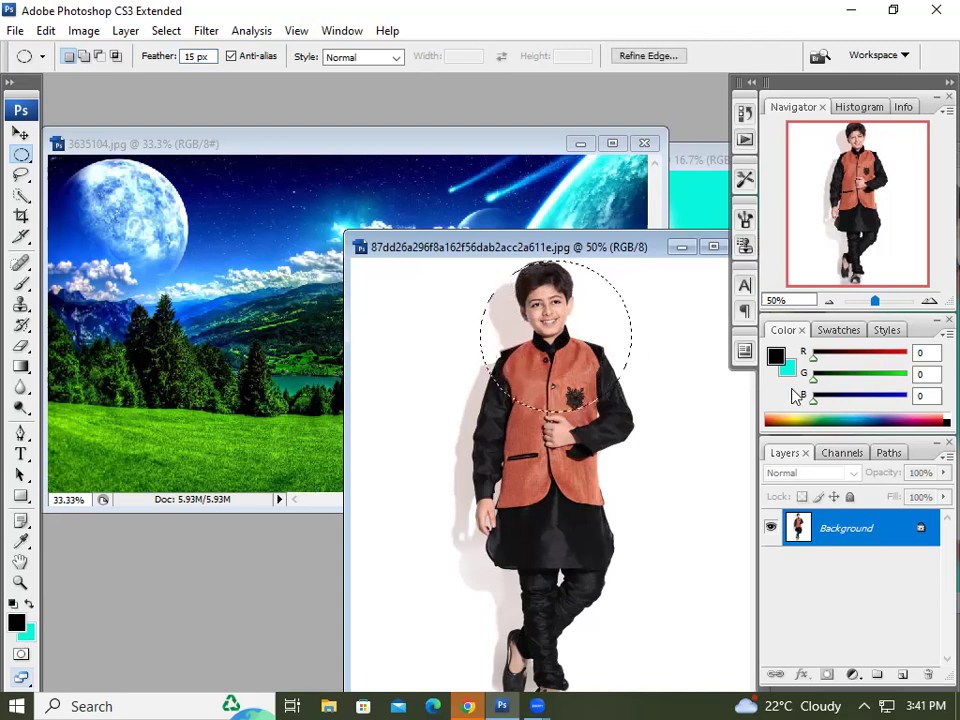
{"action": "key", "text": "Up"}
{"action": "key", "text": "Up"}
{"action": "key", "text": "Up"}
{"action": "key", "text": "Left"}
{"action": "key", "text": "Left"}
{"action": "key", "text": "Left"}
{"action": "key", "text": "Left"}
{"action": "key", "text": "Left"}
{"action": "key", "text": "Left"}
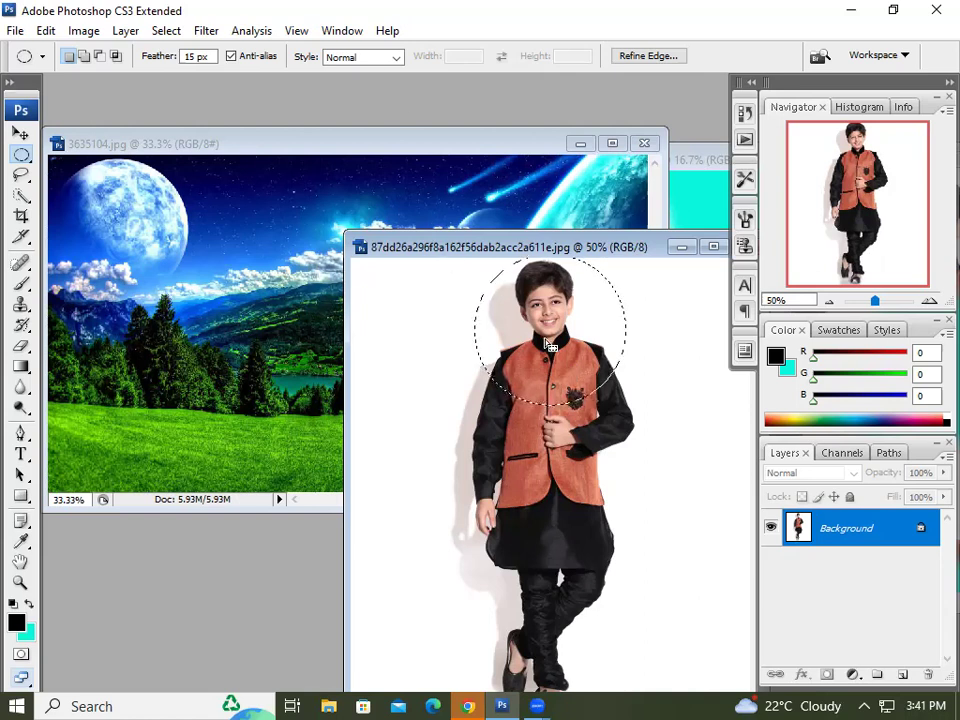
- Copy the feathered selection into landscape 3635104.jpg, enlarge it to about 178% and place it in the lower middle
{"action": "left_click", "coordinate": [20, 133]}
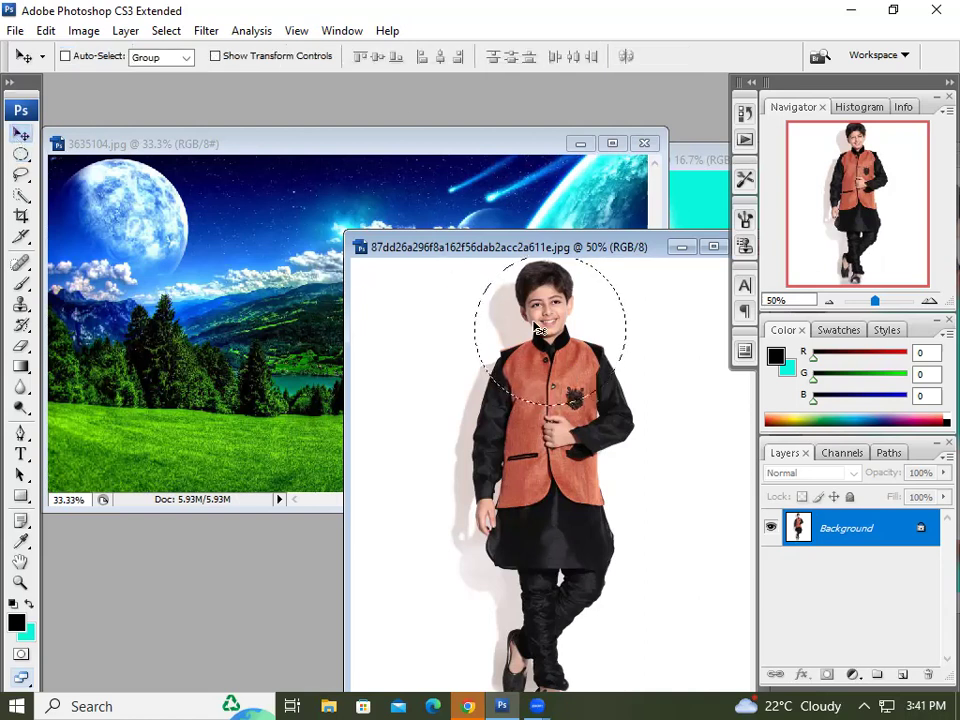
{"action": "left_click_drag", "start_coordinate": [524, 322], "coordinate": [425, 409]}
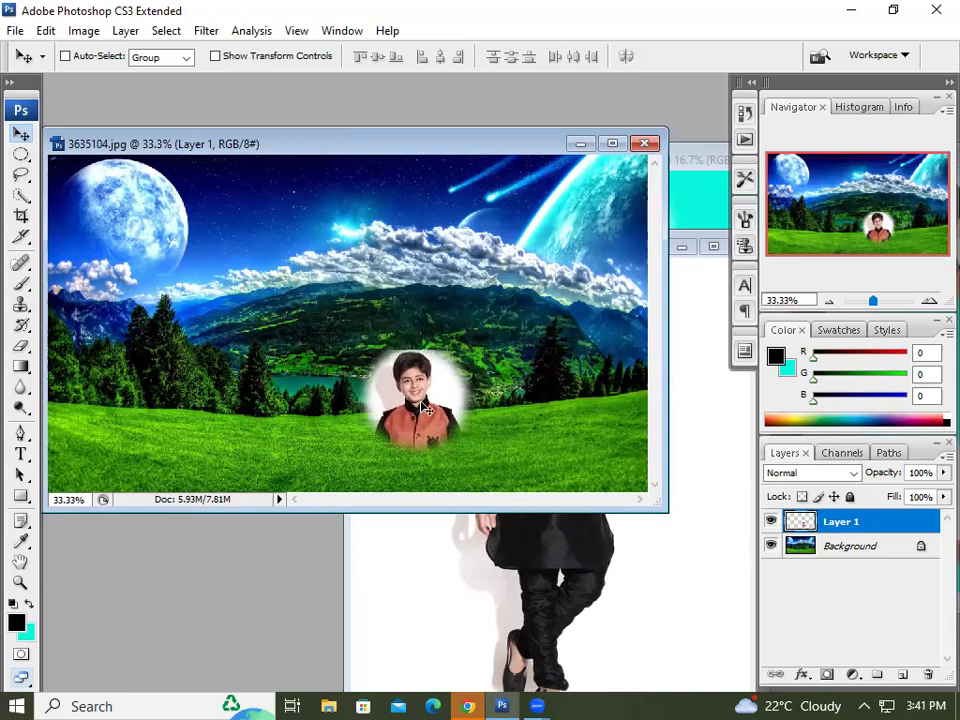
{"action": "key", "text": "ctrl+t"}
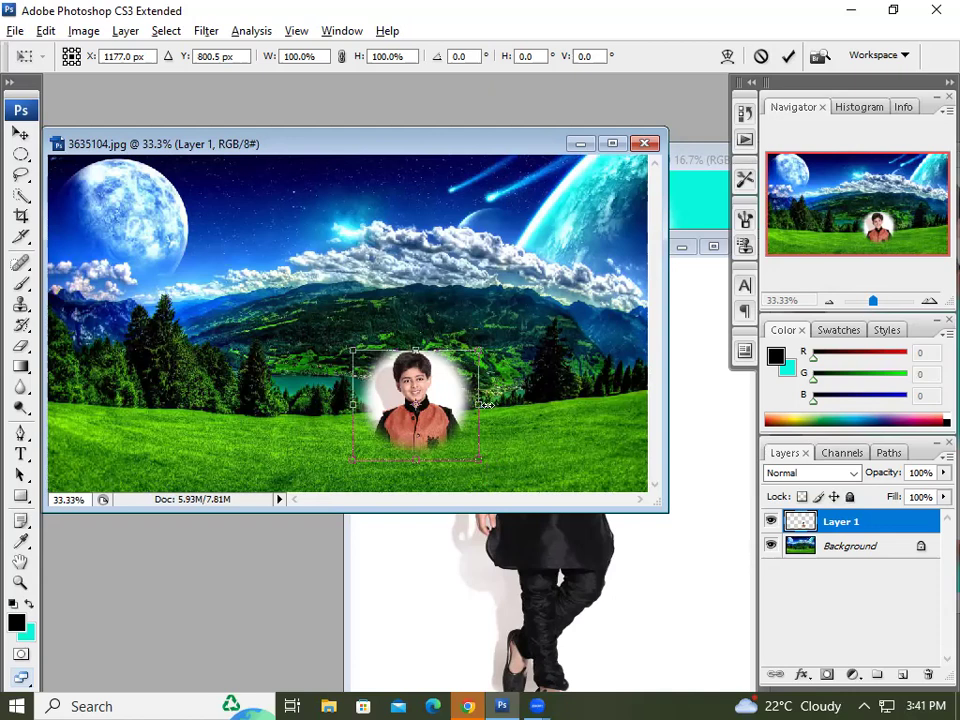
{"action": "left_click_drag", "start_coordinate": [477, 459], "coordinate": [514, 499]}
{"action": "left_click_drag", "start_coordinate": [497, 381], "coordinate": [420, 460]}
{"action": "mouse_move", "coordinate": [505, 334]}
{"action": "left_mouse_down"}
{"action": "mouse_move", "coordinate": [536, 279]}
{"action": "mouse_move", "coordinate": [476, 336]}
{"action": "mouse_move", "coordinate": [482, 342]}
{"action": "mouse_move", "coordinate": [511, 318]}
{"action": "left_mouse_up"}
{"action": "left_click_drag", "start_coordinate": [397, 404], "coordinate": [378, 385]}
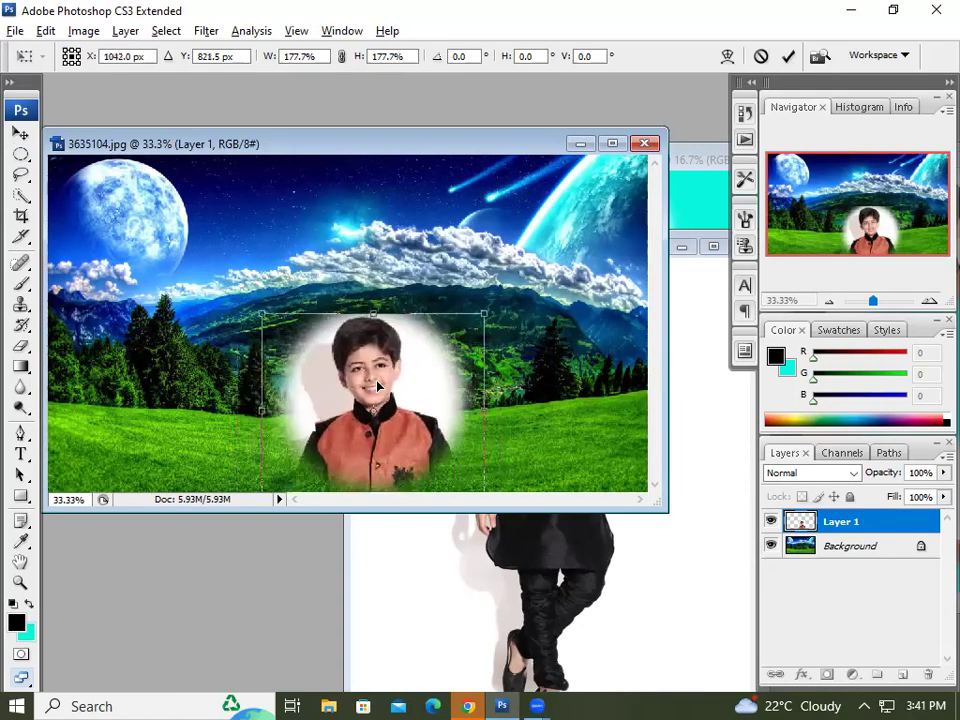
{"action": "key", "text": "Return"}
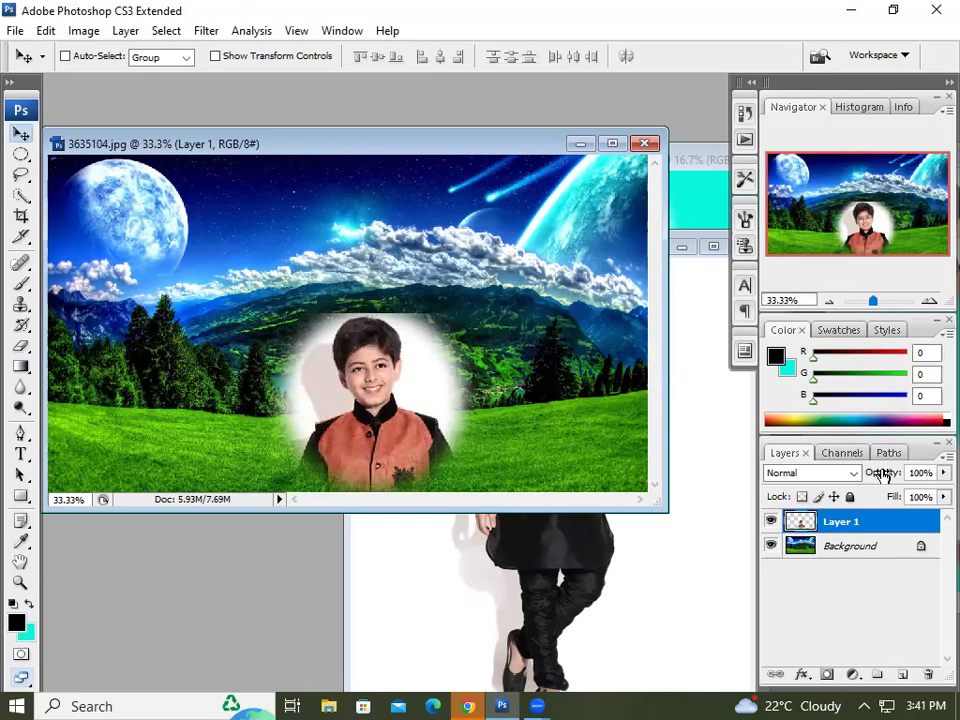
- Lower the boy portrait layer's opacity to 59% and its fill to 80%
{"action": "left_click", "coordinate": [940, 473]}
{"action": "left_click_drag", "start_coordinate": [943, 492], "coordinate": [904, 497]}
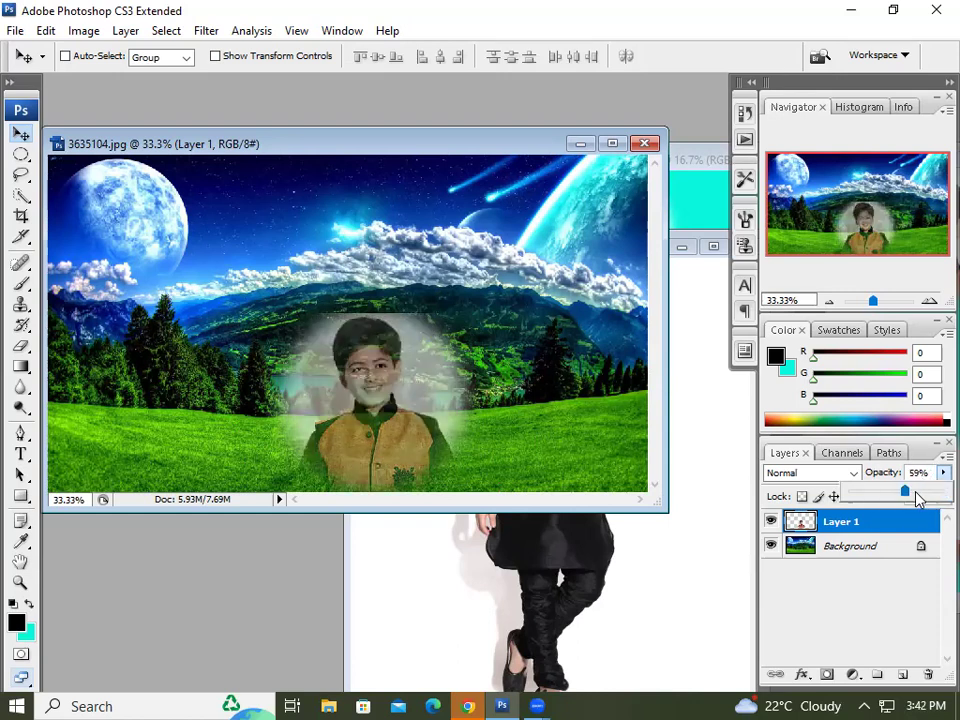
{"action": "left_click", "coordinate": [844, 594]}
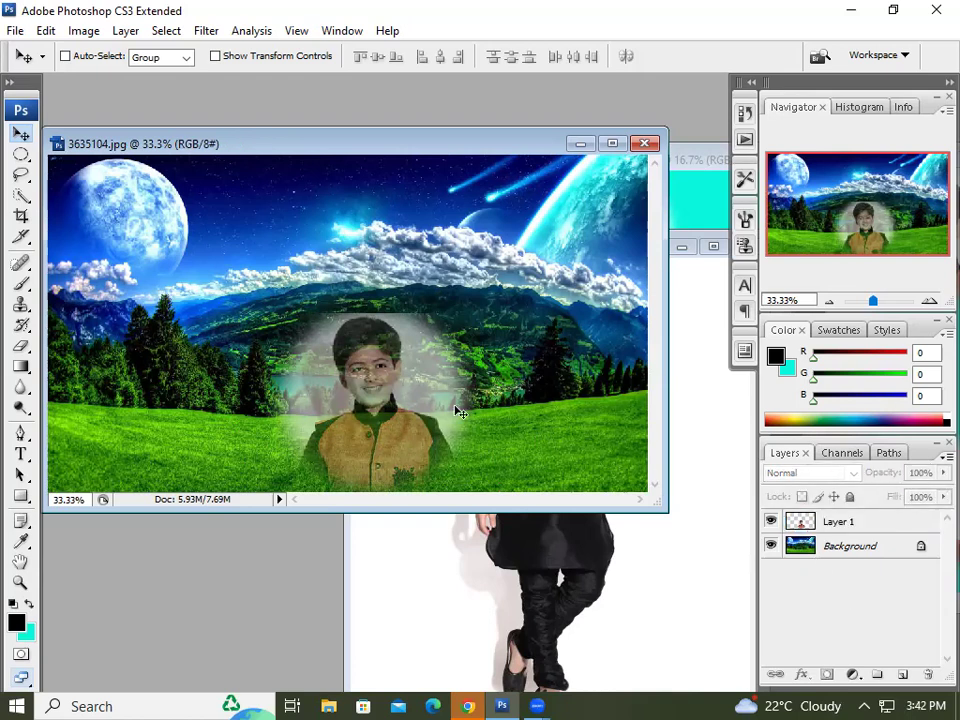
{"action": "left_click", "coordinate": [407, 396]}
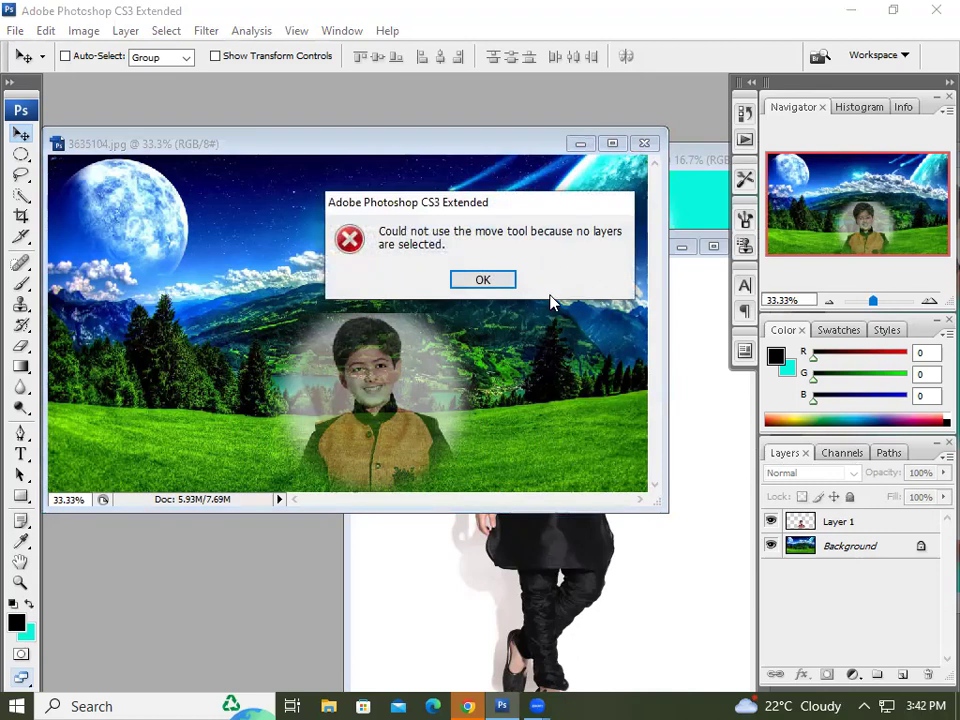
{"action": "left_click", "coordinate": [482, 279]}
{"action": "left_click", "coordinate": [801, 521]}
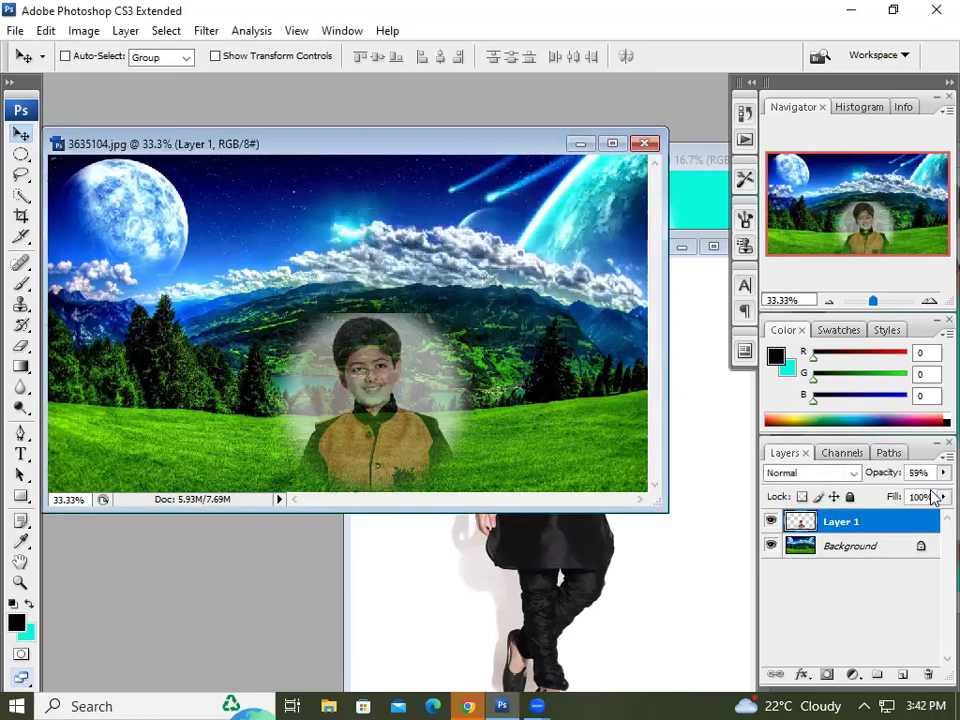
{"action": "left_click", "coordinate": [942, 497]}
{"action": "left_click_drag", "start_coordinate": [938, 518], "coordinate": [927, 528]}
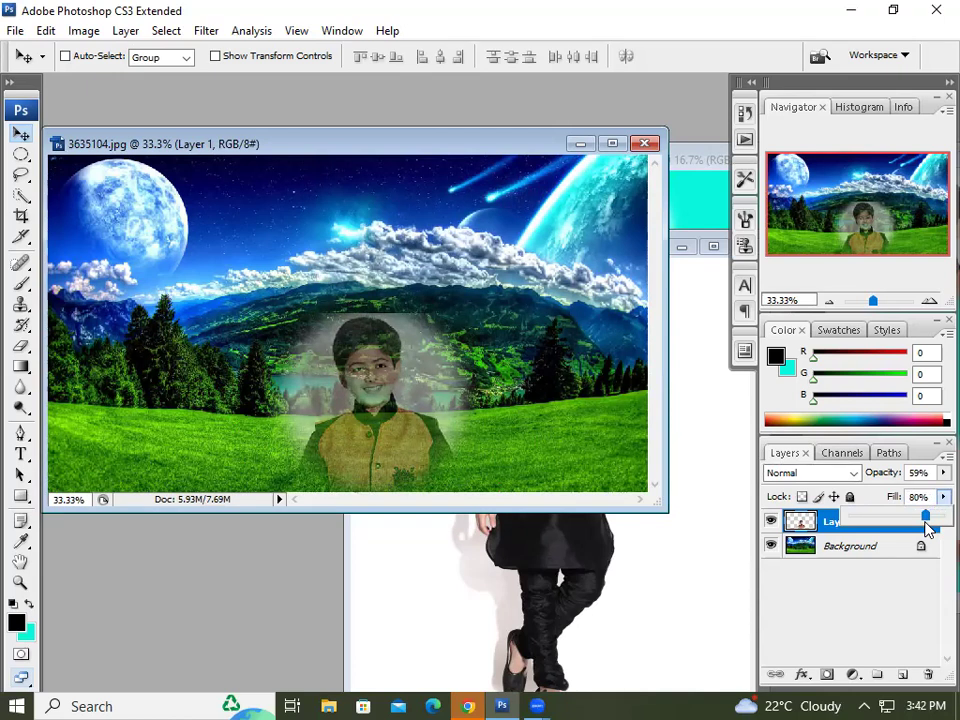
{"action": "left_click", "coordinate": [425, 388]}
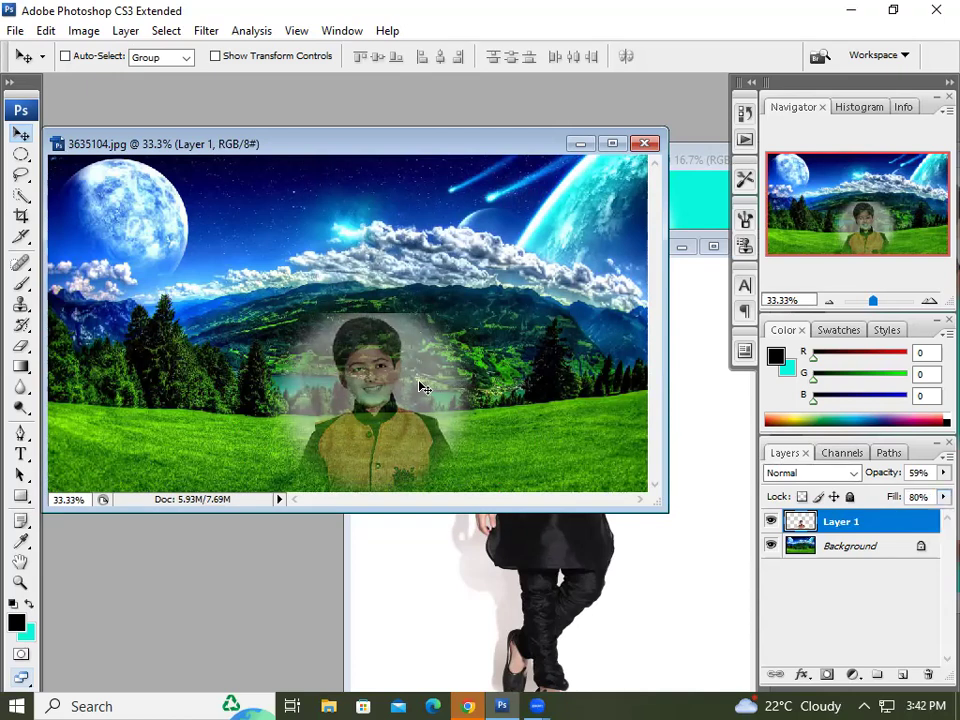
- Scale the faded portrait layer proportionally about its centre to about 222%
{"action": "key", "text": "ctrl+t"}
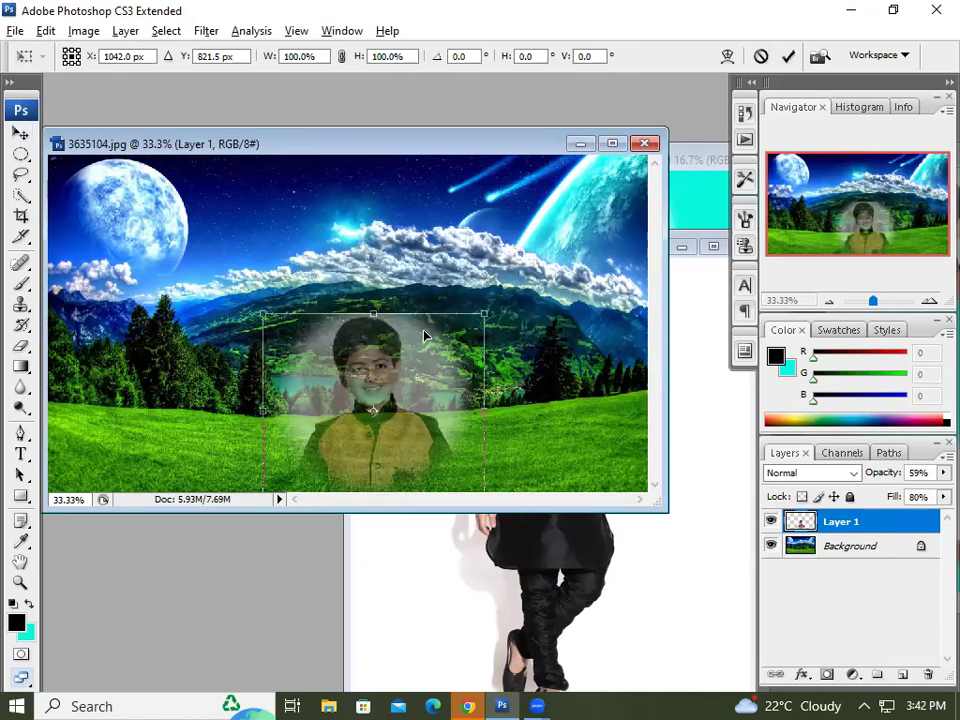
{"action": "left_click_drag", "start_coordinate": [484, 314], "coordinate": [632, 208]}
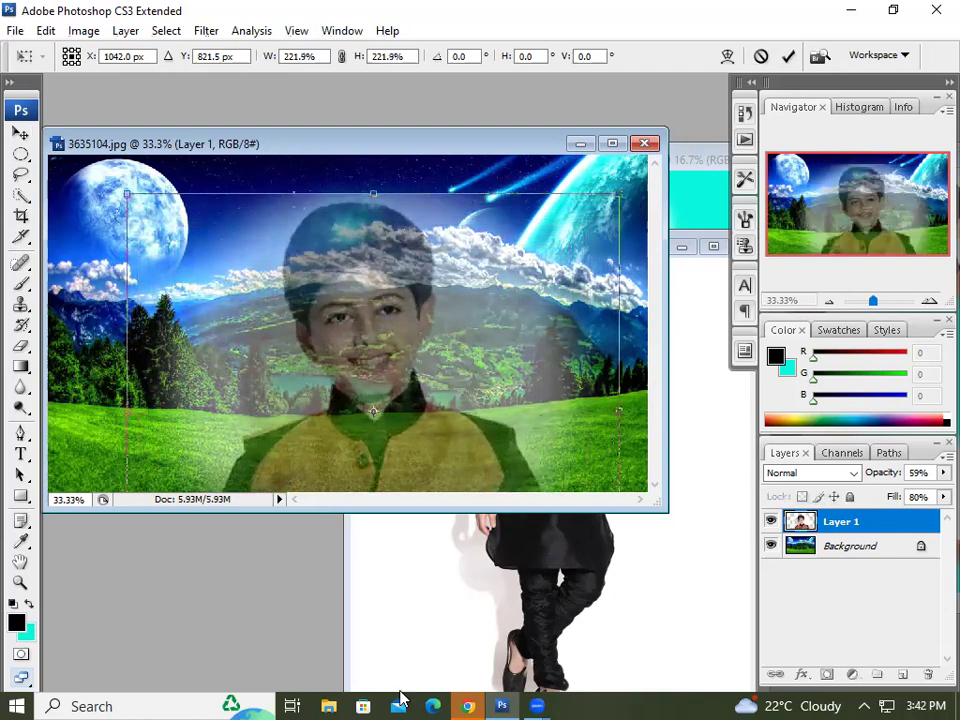
{"action": "key", "text": "Return"}
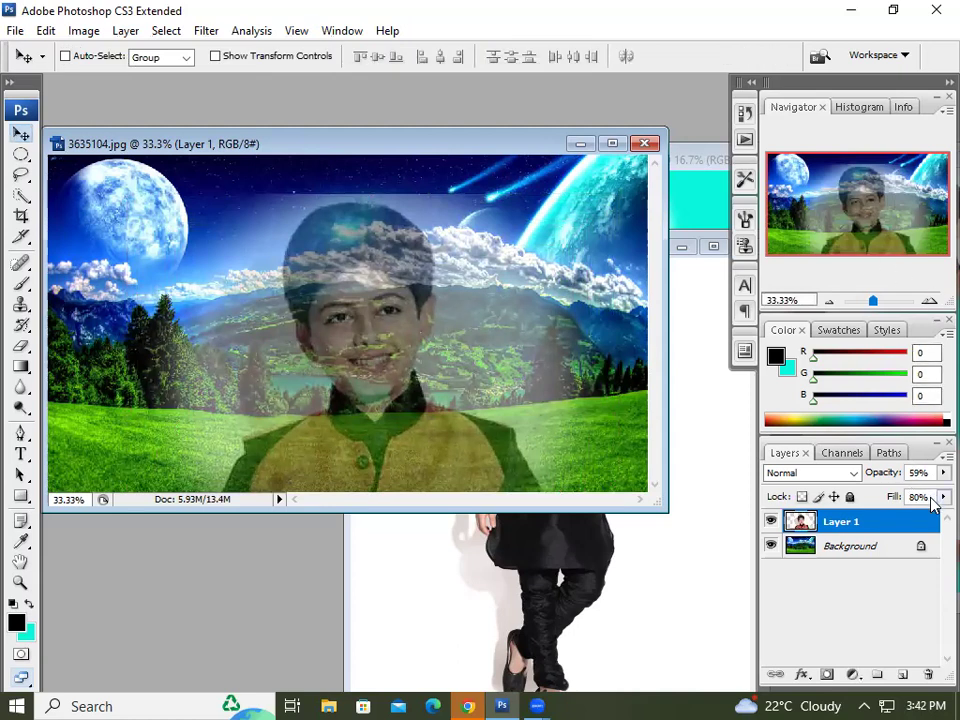
- Set the enlarged portrait layer's fill to 87% and its opacity to 67%
{"action": "left_click", "coordinate": [938, 498]}
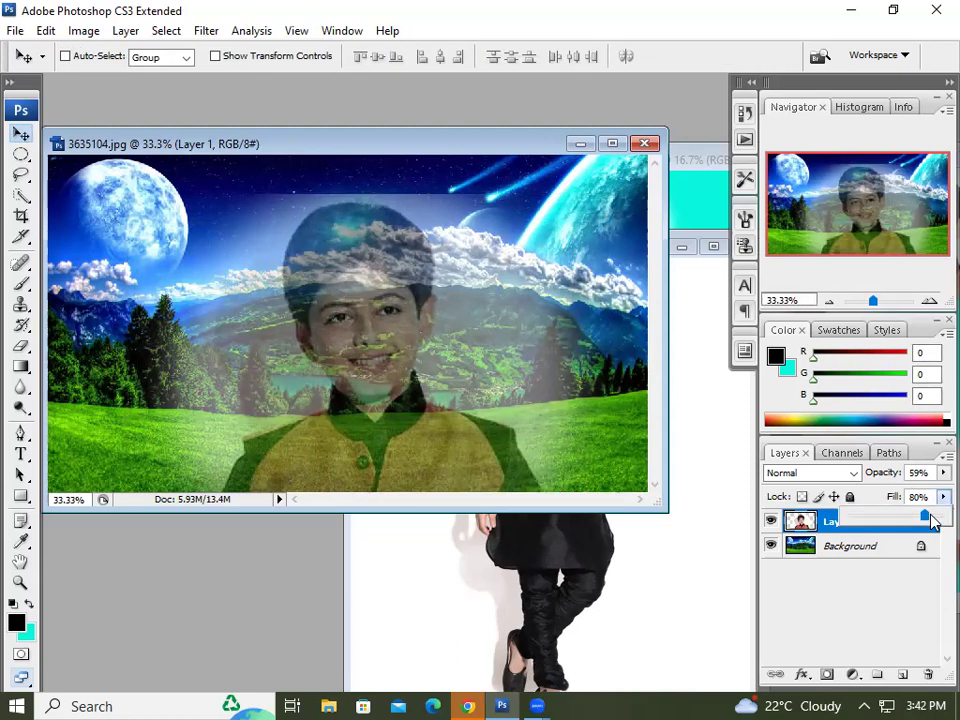
{"action": "left_click_drag", "start_coordinate": [930, 520], "coordinate": [911, 491]}
{"action": "left_click", "coordinate": [941, 473]}
- Rearrange the landscape and boy photo windows so the boy's whole figure is visible in front of the landscape
{"action": "left_click_drag", "start_coordinate": [381, 148], "coordinate": [415, 162]}
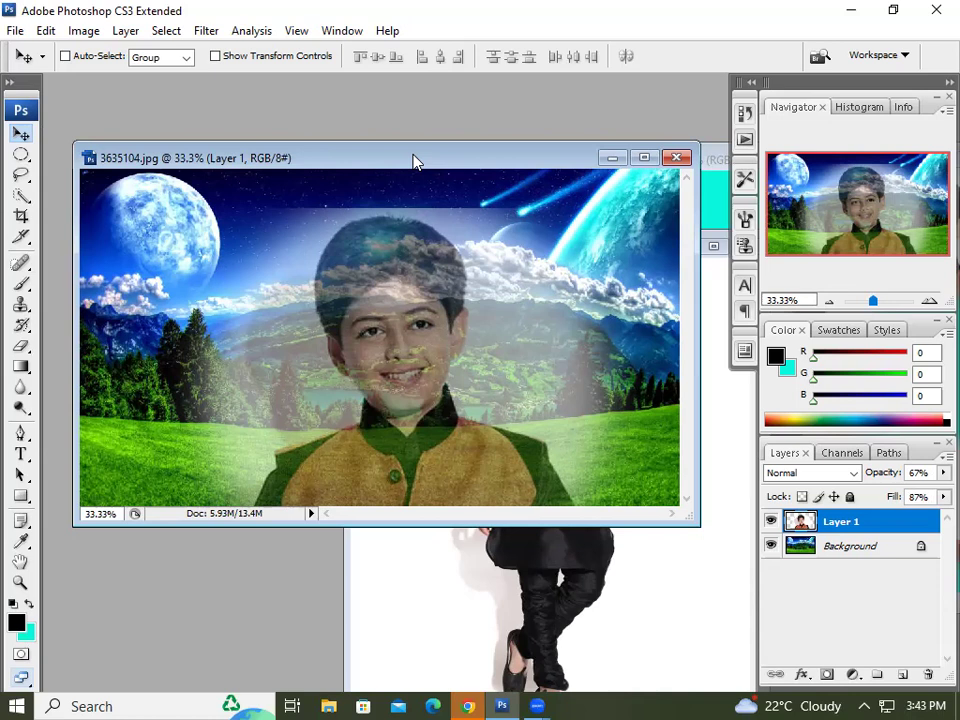
{"action": "left_click_drag", "start_coordinate": [433, 165], "coordinate": [384, 311]}
{"action": "left_click_drag", "start_coordinate": [407, 252], "coordinate": [415, 142]}
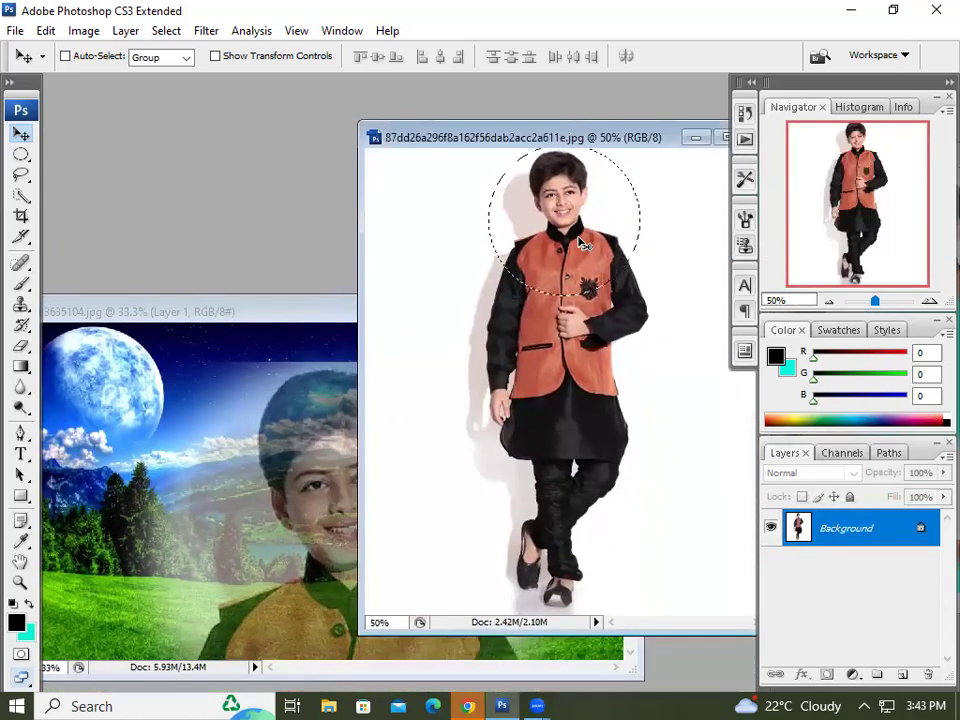
- Add a second feathered ellipse over the boy's torso to the circular selection and nudge the combined selection left
{"action": "left_click", "coordinate": [20, 156]}
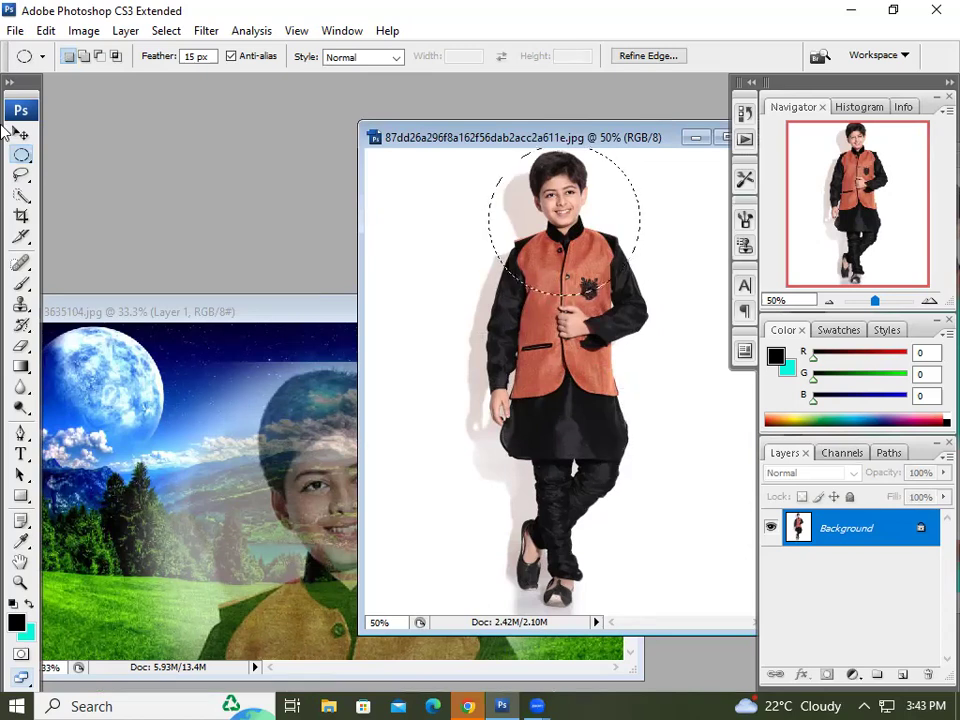
{"action": "left_click", "coordinate": [84, 58]}
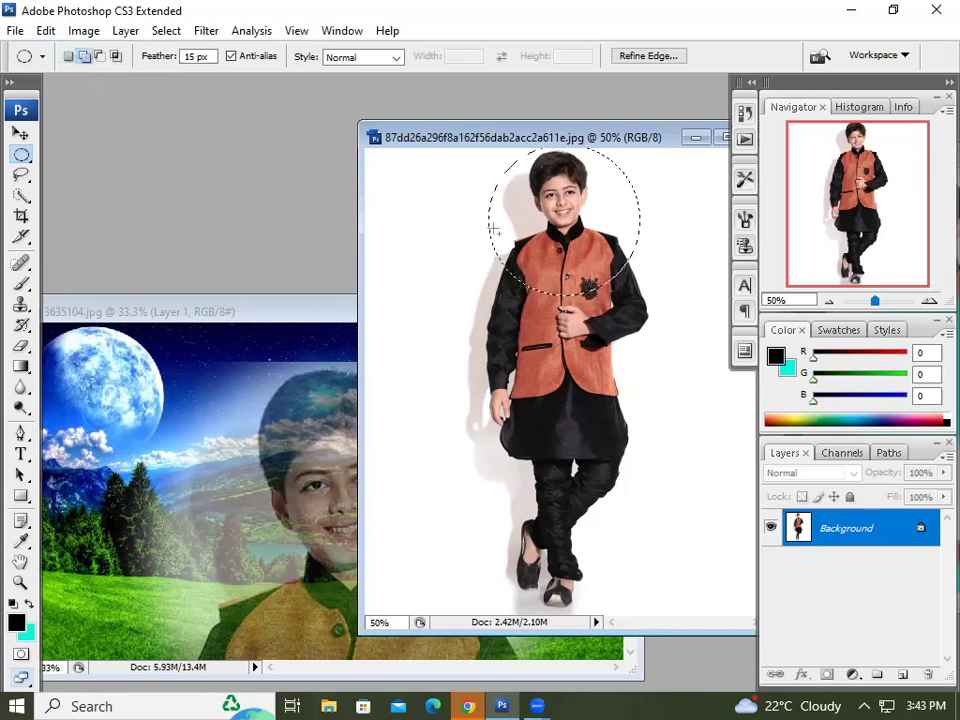
{"action": "left_click_drag", "start_coordinate": [501, 326], "coordinate": [669, 377]}
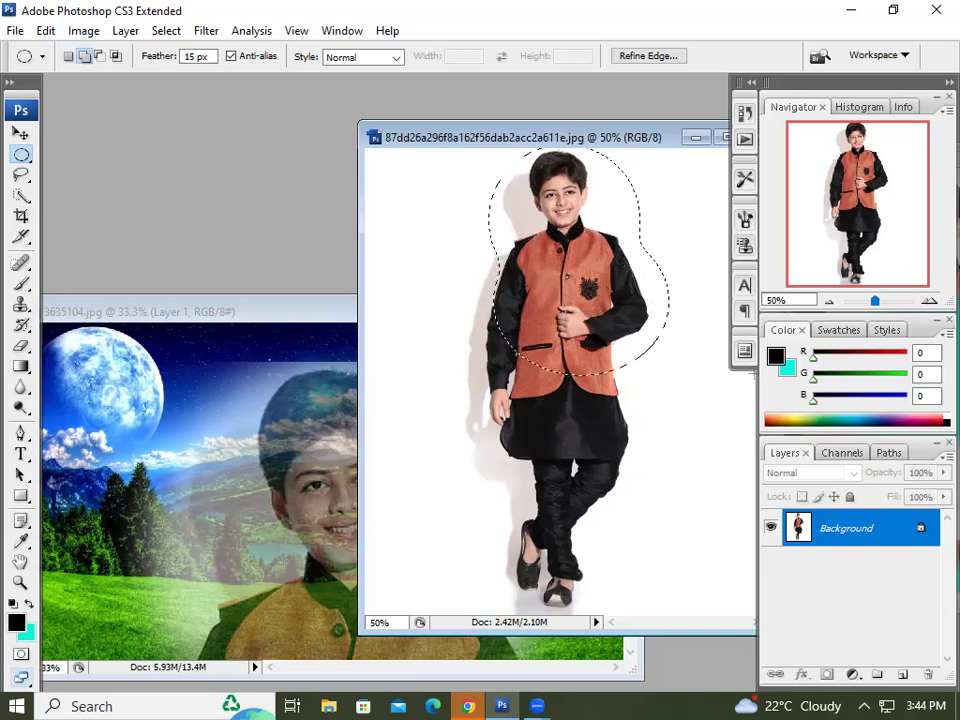
{"action": "key", "text": "Left"}
{"action": "key", "text": "Left"}
{"action": "key", "text": "Left"}
{"action": "key", "text": "Left"}
{"action": "key", "text": "Left"}
{"action": "key", "text": "Left"}
{"action": "key", "text": "Left"}
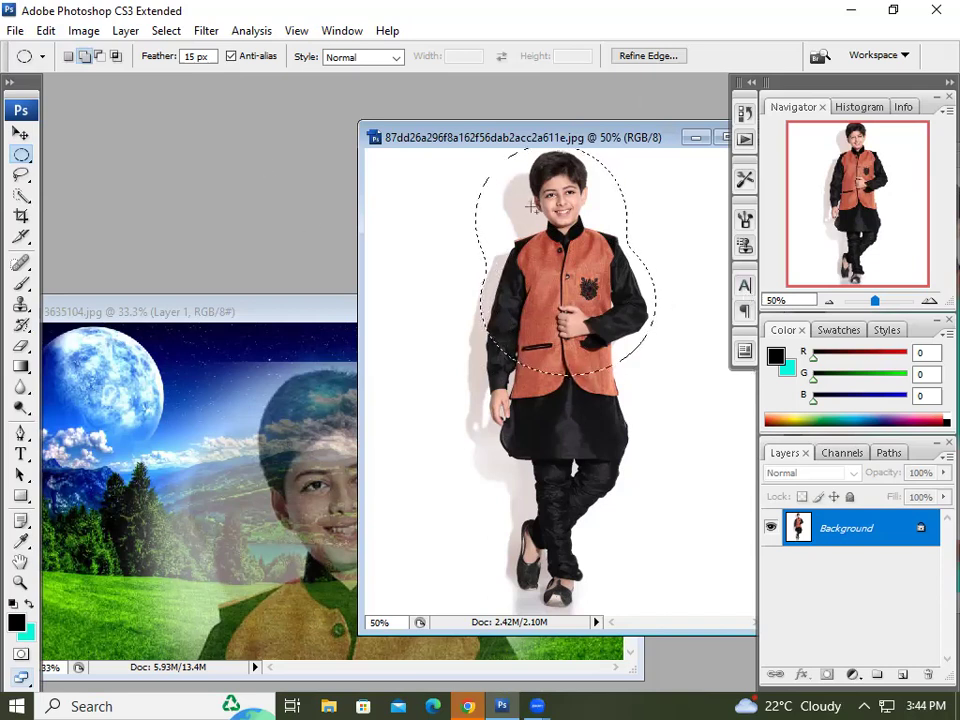
- Subtract elliptical areas beside the head, shoulders and elbow so the selection follows the boy's upper body more closely
{"action": "left_click", "coordinate": [101, 57]}
{"action": "left_click_drag", "start_coordinate": [455, 155], "coordinate": [521, 253]}
{"action": "left_click_drag", "start_coordinate": [447, 242], "coordinate": [499, 296]}
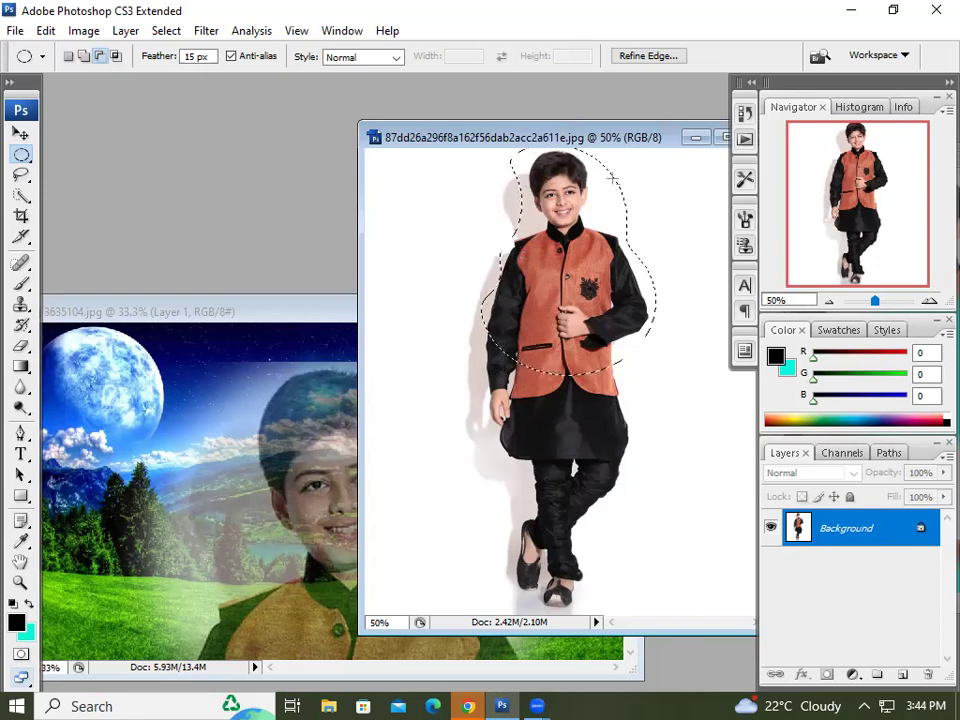
{"action": "left_click_drag", "start_coordinate": [596, 166], "coordinate": [630, 234]}
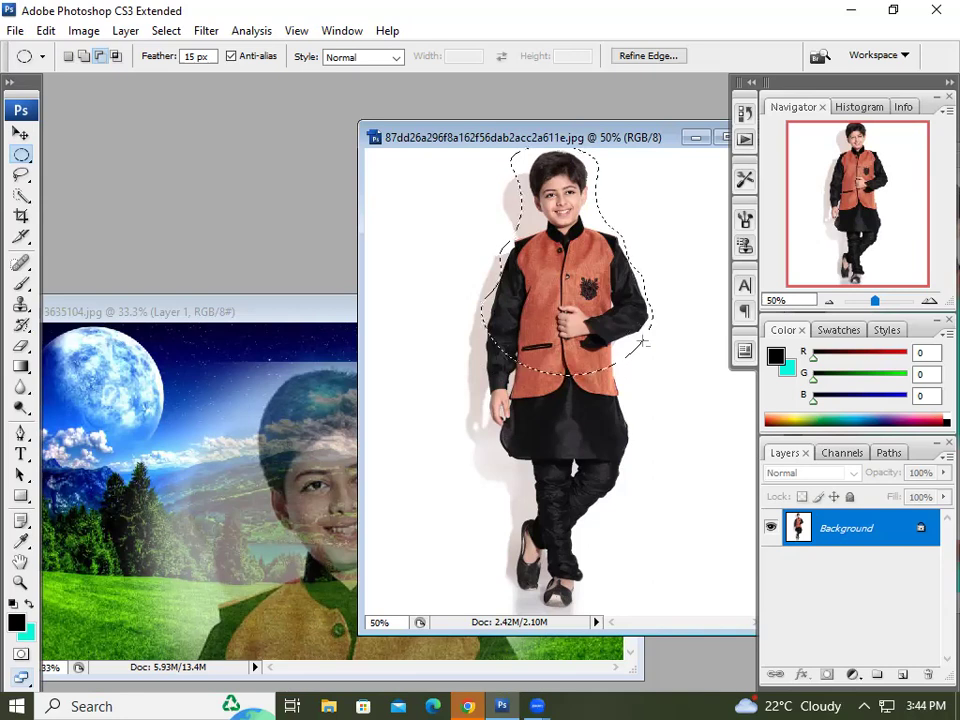
{"action": "left_click_drag", "start_coordinate": [654, 337], "coordinate": [622, 376]}
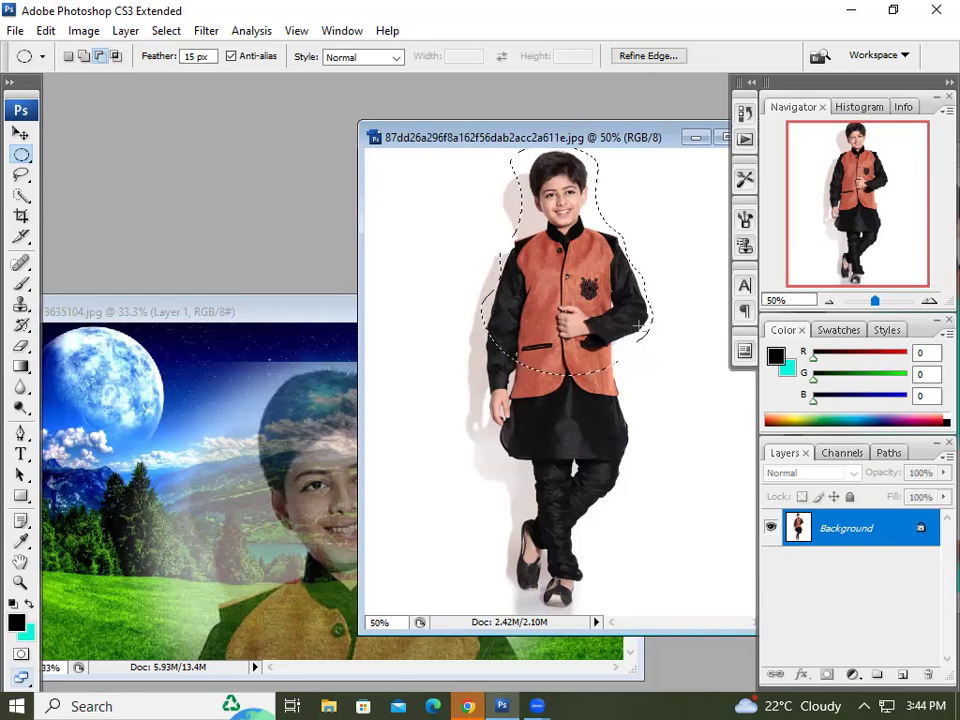
{"action": "left_click_drag", "start_coordinate": [648, 332], "coordinate": [622, 362]}
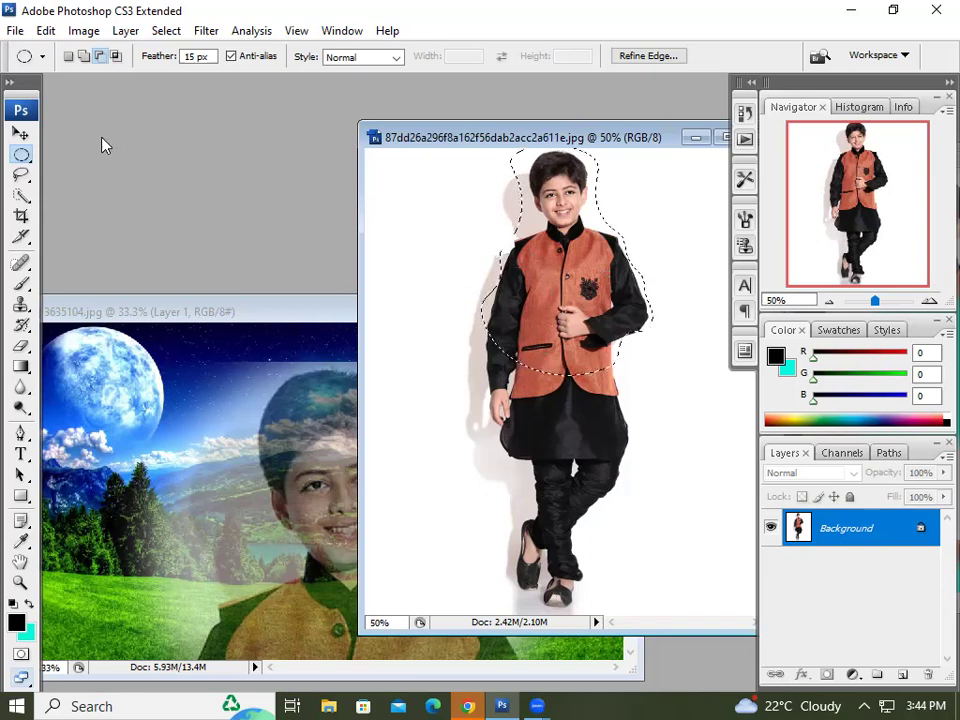
- Copy the trimmed upper-body selection into the landscape and place it on the grass in the lower-left corner, with Normal blending
{"action": "left_click", "coordinate": [22, 133]}
{"action": "left_click_drag", "start_coordinate": [585, 280], "coordinate": [221, 418]}
{"action": "left_click_drag", "start_coordinate": [263, 323], "coordinate": [447, 141]}
{"action": "left_click_drag", "start_coordinate": [348, 347], "coordinate": [335, 423]}
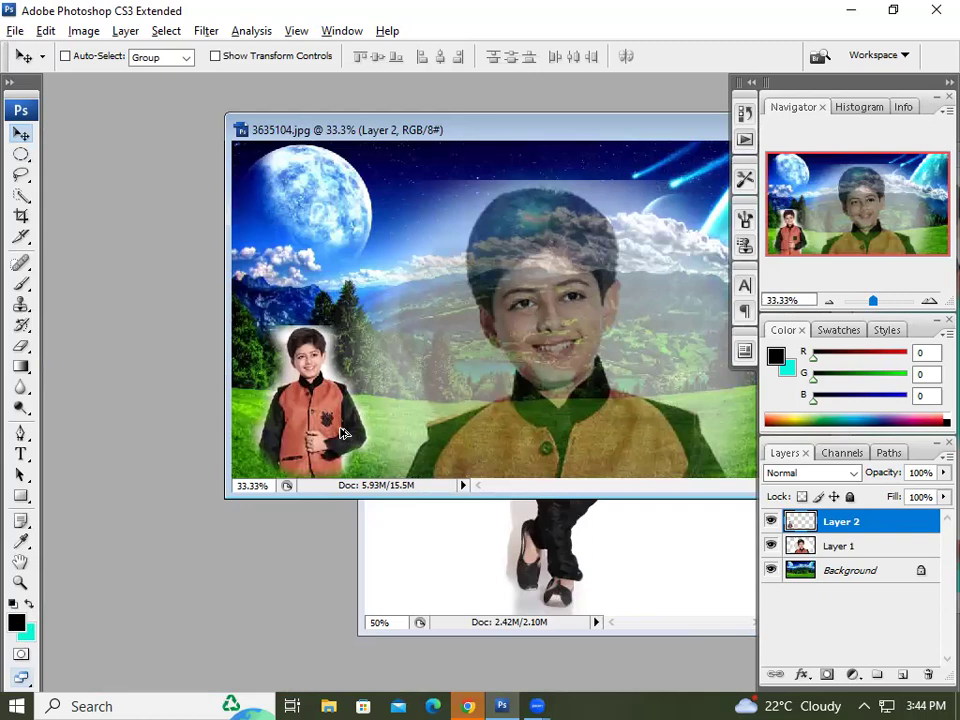
{"action": "key", "text": "shift+alt+t"}
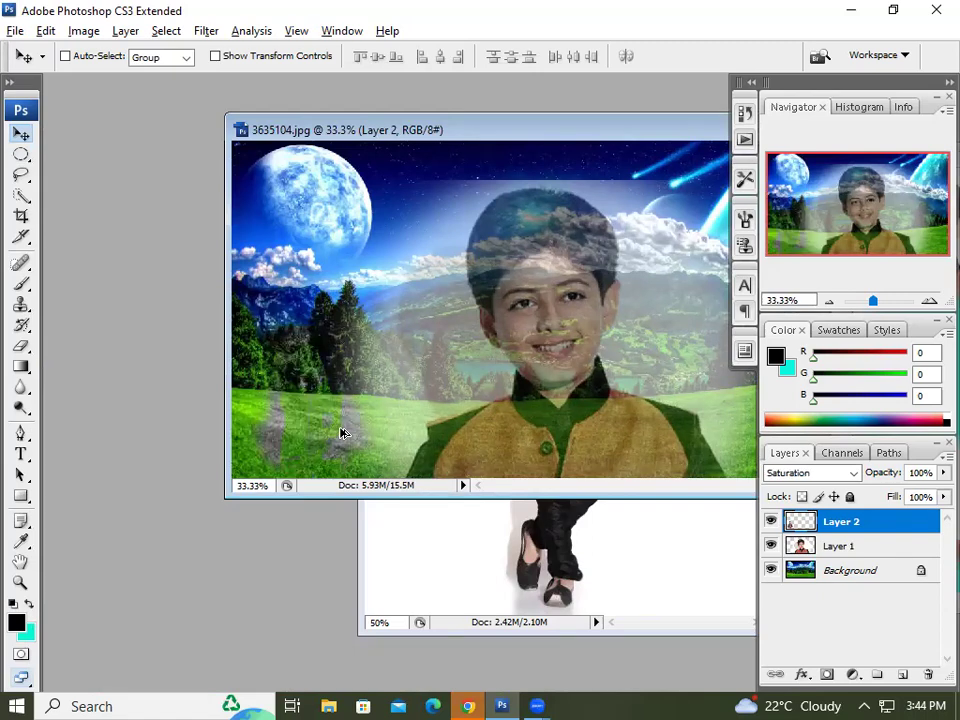
{"action": "key", "text": "shift+alt+n"}
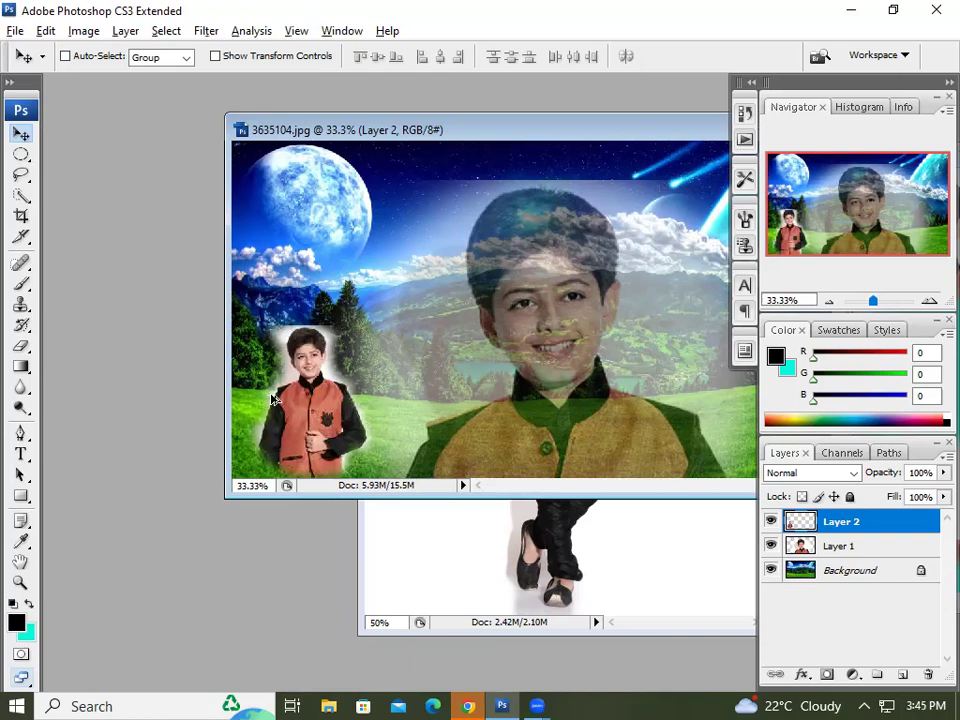
- Enlarge the small figure on the grass to about 145% and rotate it about 8° clockwise
{"action": "key", "text": "ctrl+t"}
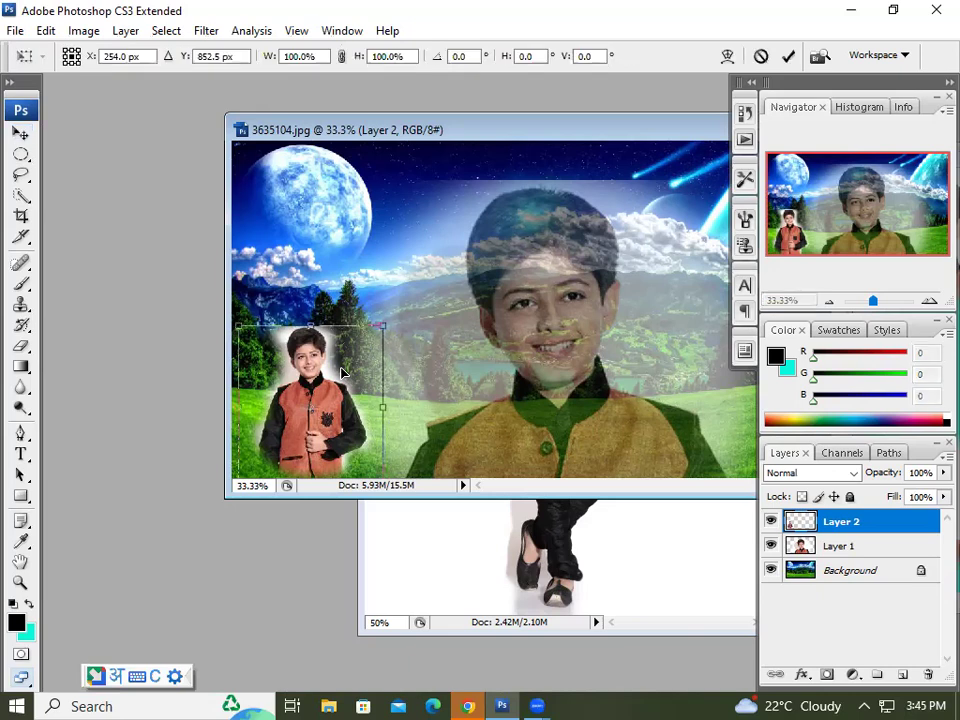
{"action": "left_click_drag", "start_coordinate": [382, 325], "coordinate": [407, 285]}
{"action": "mouse_move", "coordinate": [310, 392]}
{"action": "left_mouse_down"}
{"action": "mouse_move", "coordinate": [313, 297]}
{"action": "mouse_move", "coordinate": [308, 372]}
{"action": "left_mouse_up"}
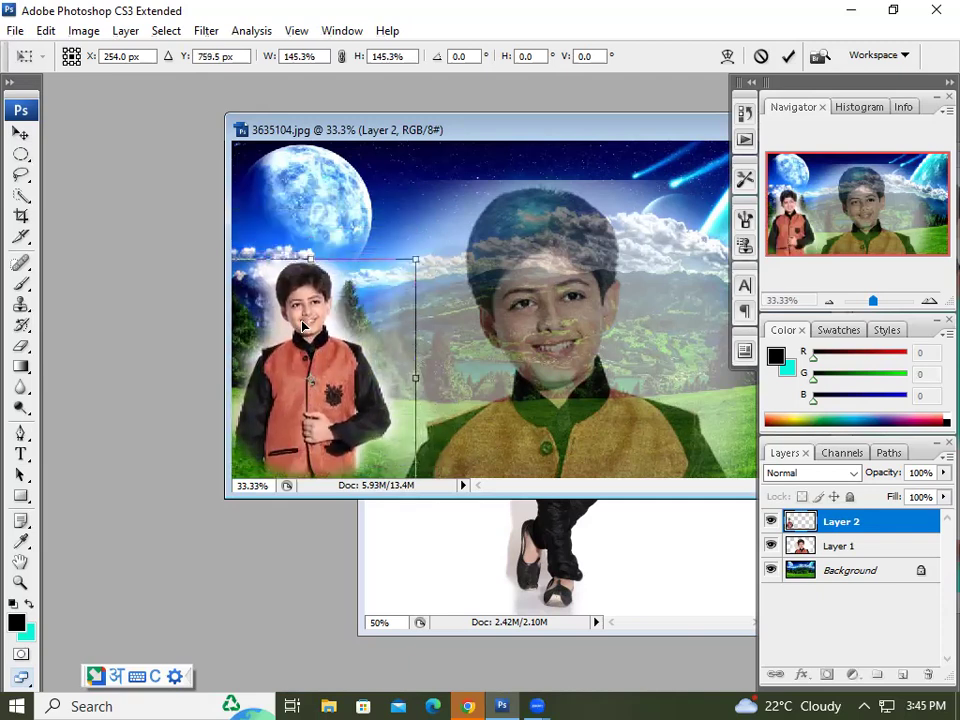
{"action": "key", "text": "Return"}
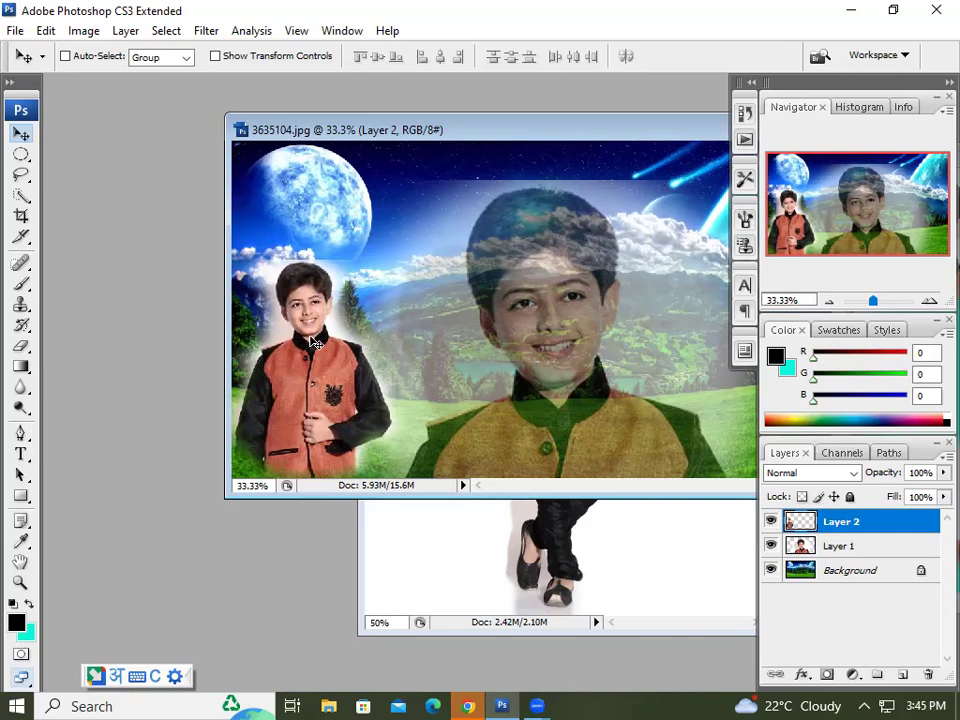
{"action": "key", "text": "ctrl+t"}
{"action": "left_click_drag", "start_coordinate": [420, 223], "coordinate": [444, 240]}
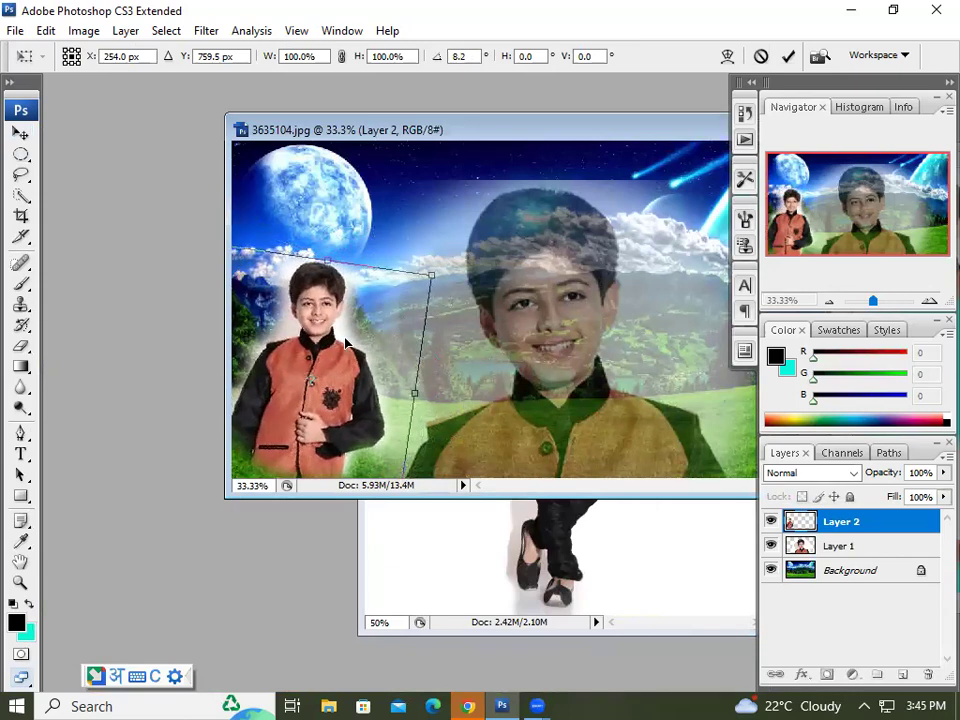
{"action": "key", "text": "Return"}
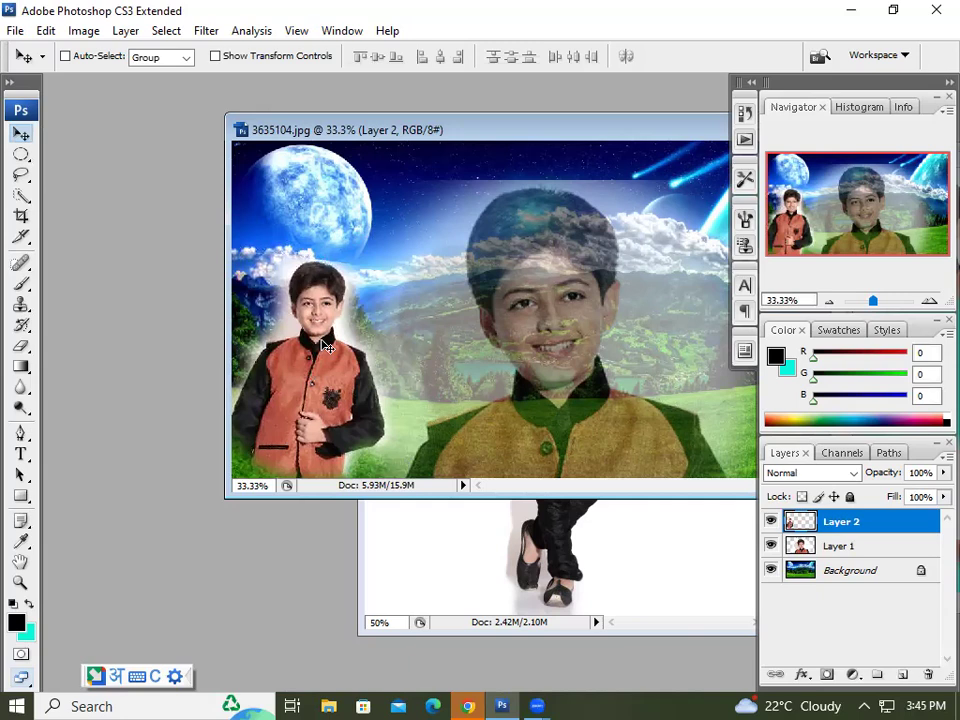
- Duplicate the small figure onto the landscape's right side and tilt the copy about 24.6° counterclockwise, shifted slightly toward the edge
{"action": "left_click_drag", "start_coordinate": [414, 131], "coordinate": [312, 124]}
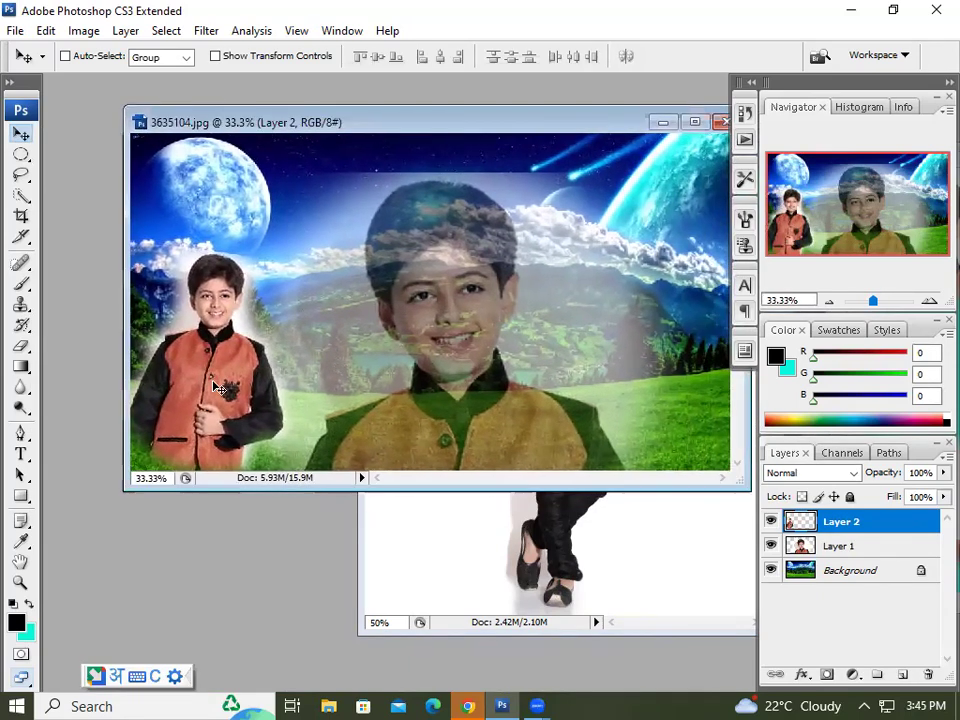
{"action": "left_click_drag", "start_coordinate": [219, 388], "coordinate": [700, 352]}
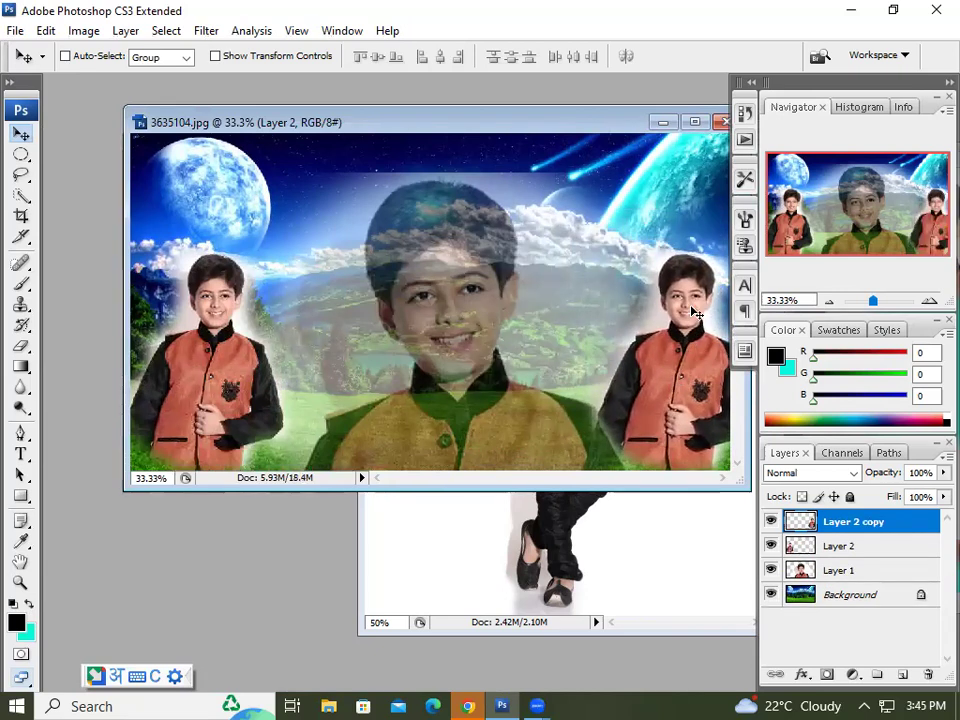
{"action": "key", "text": "ctrl+t"}
{"action": "left_click_drag", "start_coordinate": [602, 223], "coordinate": [512, 243]}
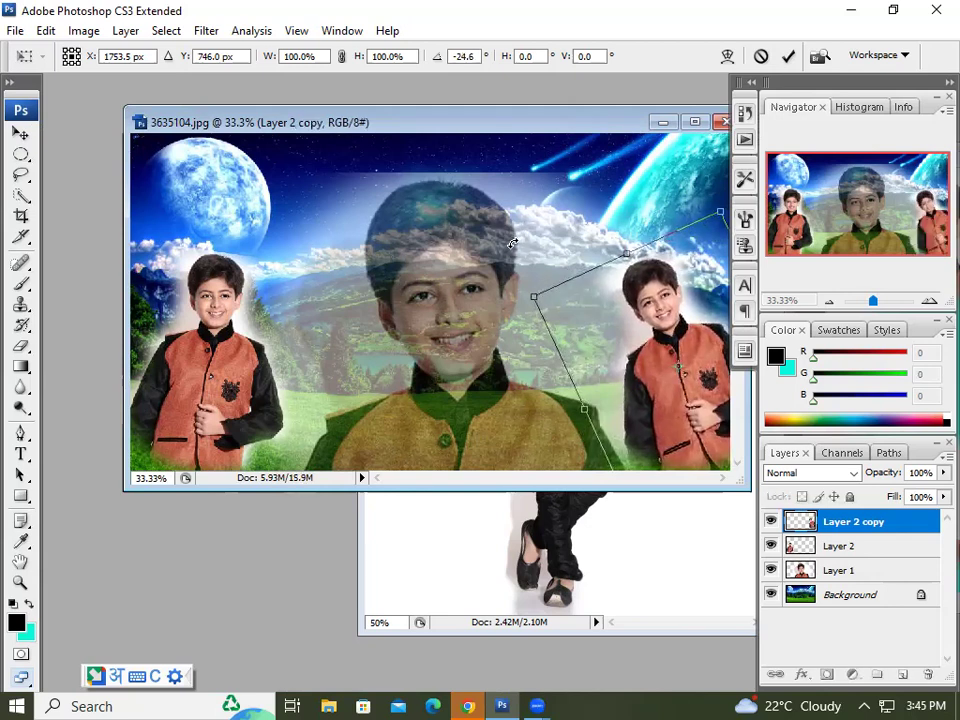
{"action": "mouse_move", "coordinate": [643, 323]}
{"action": "left_mouse_down"}
{"action": "mouse_move", "coordinate": [647, 245]}
{"action": "mouse_move", "coordinate": [669, 185]}
{"action": "mouse_move", "coordinate": [659, 339]}
{"action": "mouse_move", "coordinate": [669, 309]}
{"action": "mouse_move", "coordinate": [654, 325]}
{"action": "left_mouse_up"}
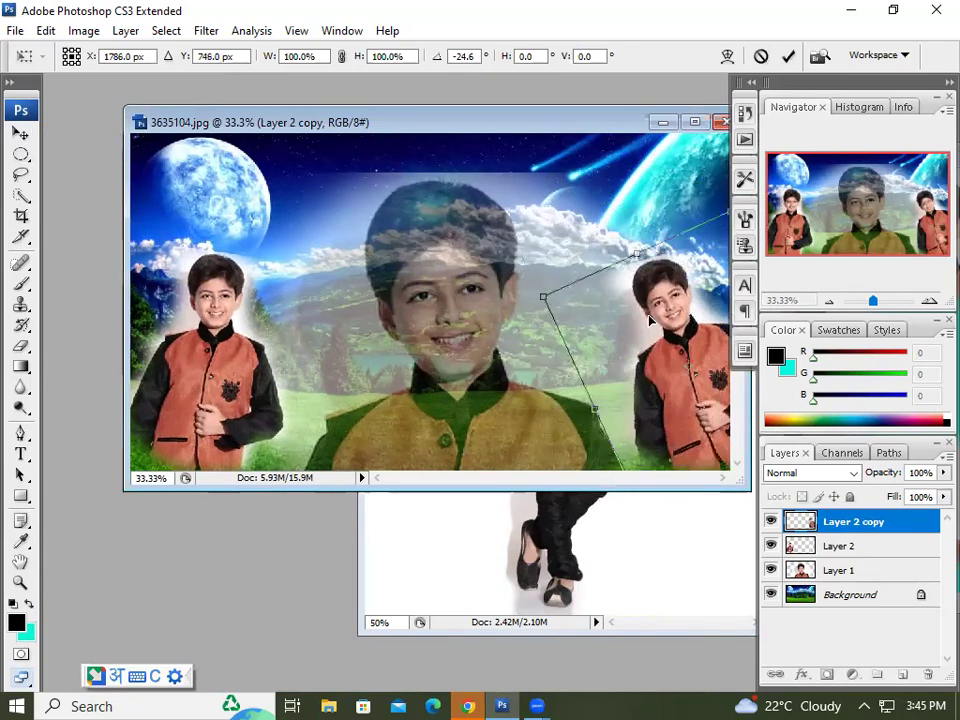
{"action": "key", "text": "Return"}
{"action": "left_click_drag", "start_coordinate": [407, 127], "coordinate": [378, 112]}
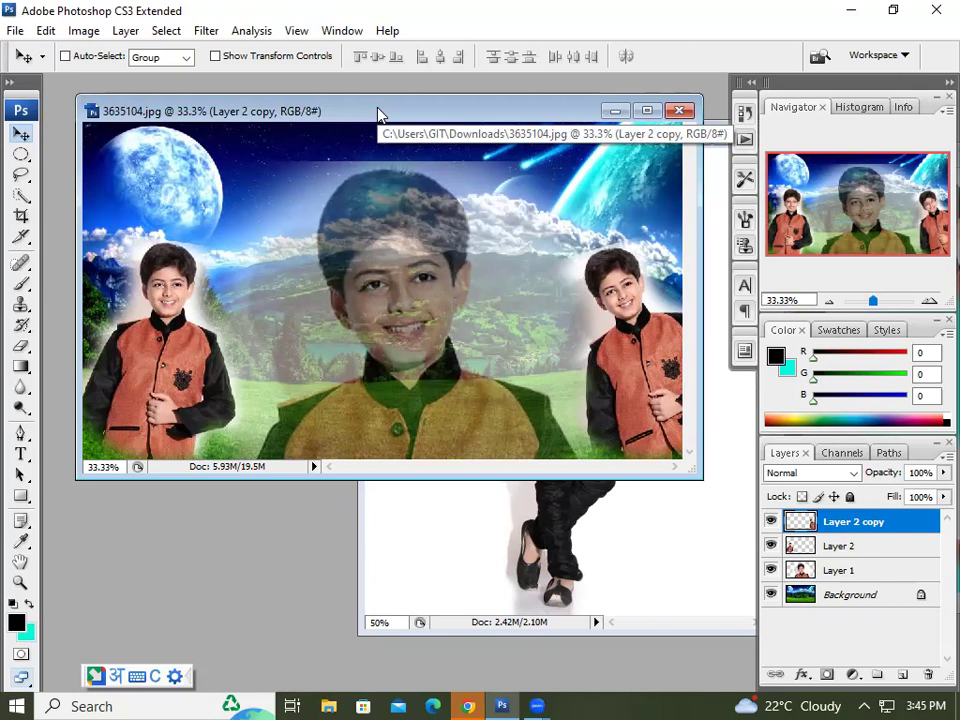
- Save the layered composite in Photoshop format as Made By Sk in the Pictures folder
{"action": "left_click", "coordinate": [14, 31]}
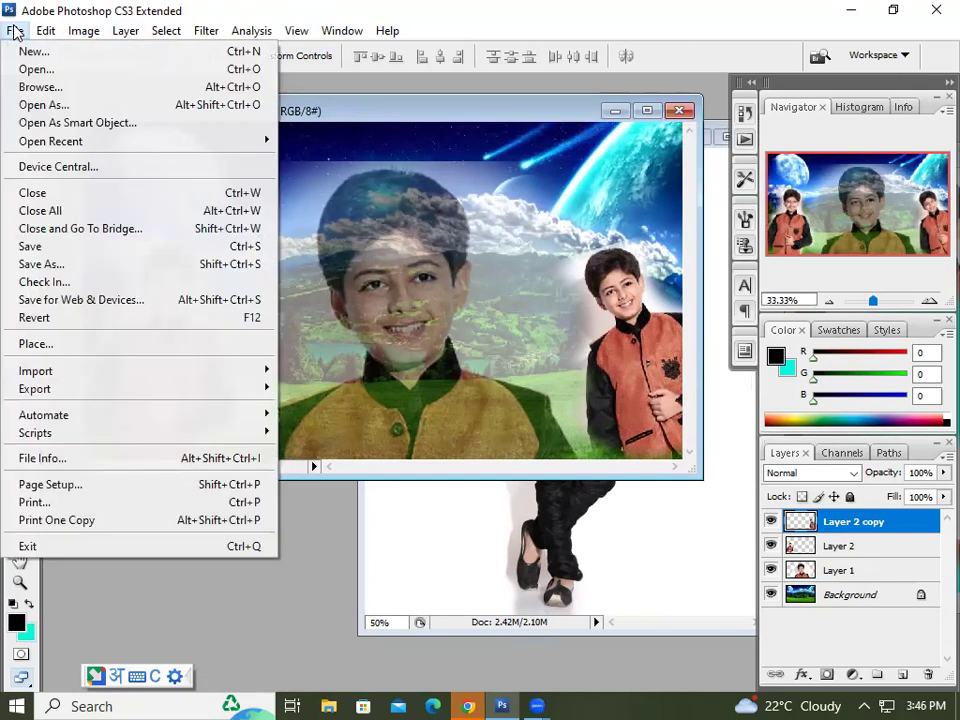
{"action": "left_click", "coordinate": [86, 248]}
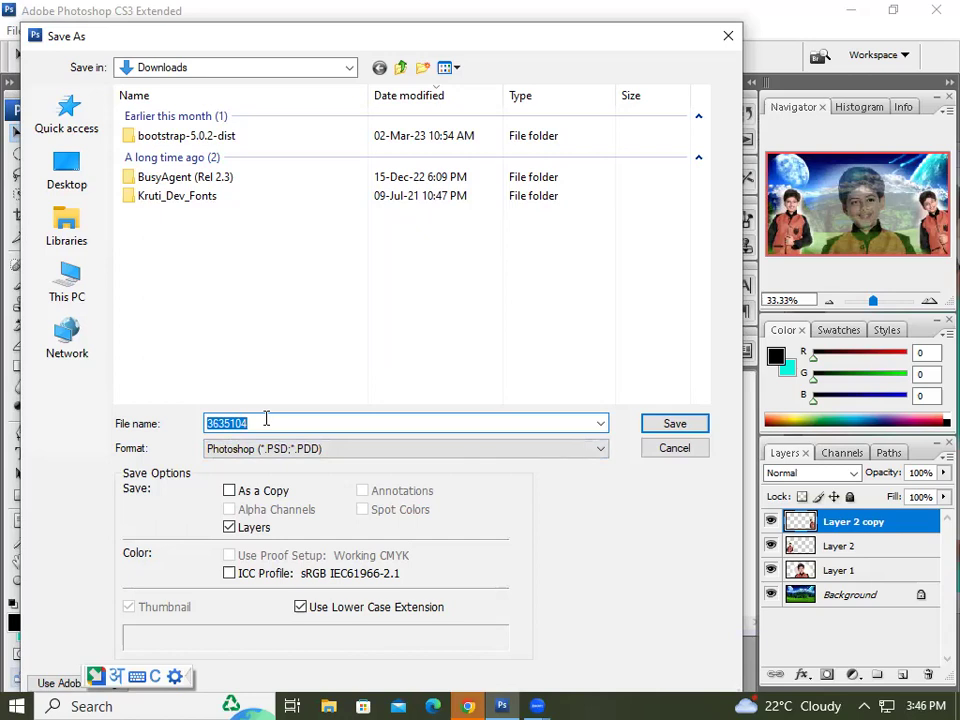
{"action": "key", "text": "BackSpace"}
{"action": "type", "text": "Made By Sk"}
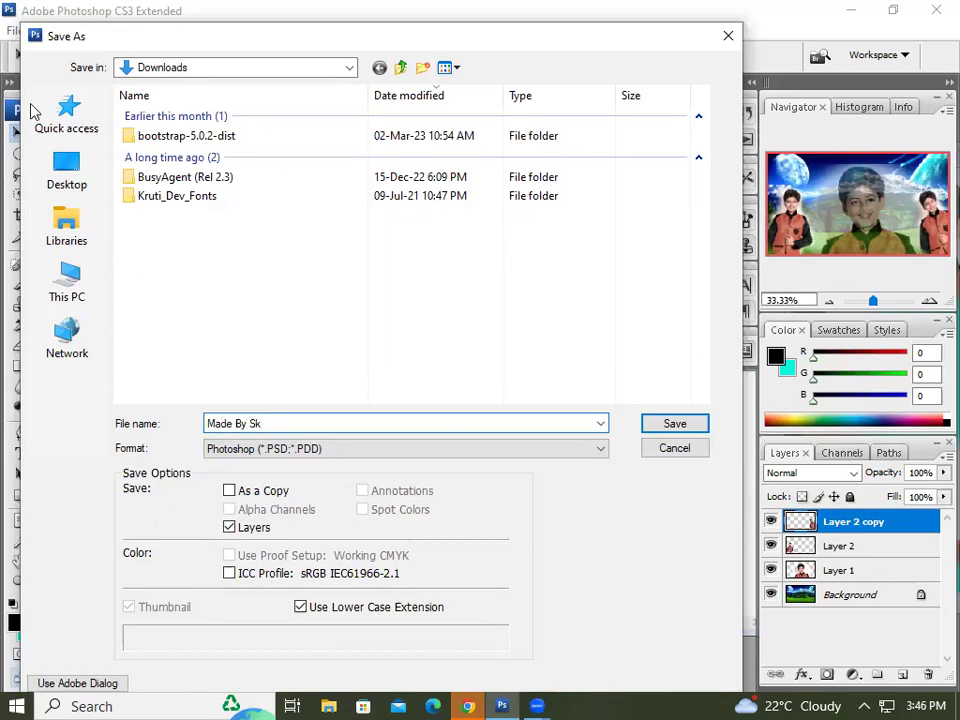
{"action": "left_click", "coordinate": [73, 182]}
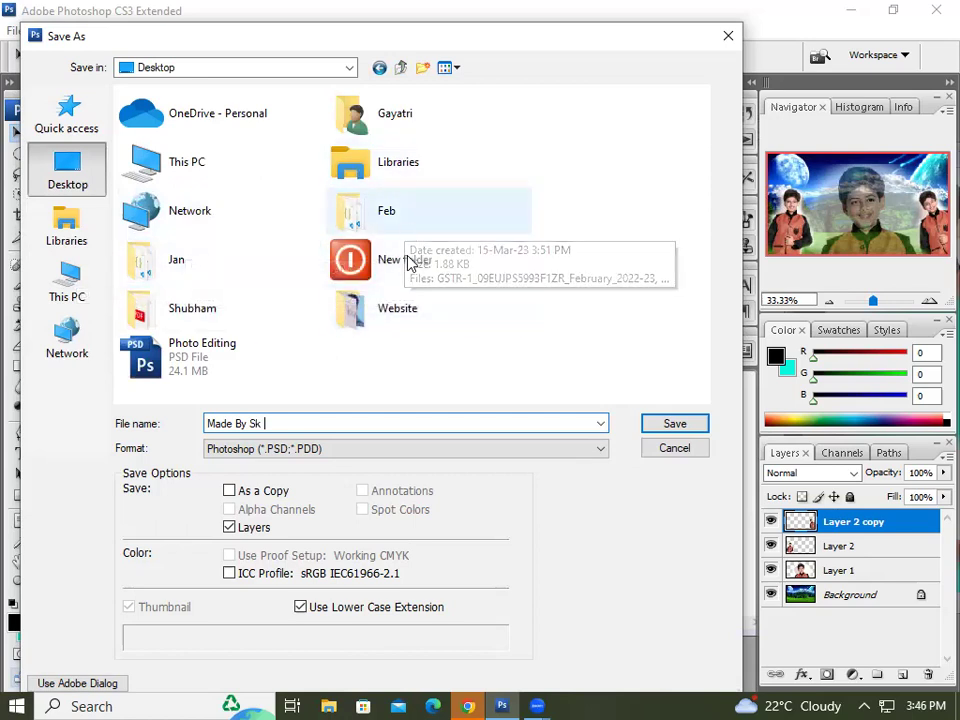
{"action": "double_click", "coordinate": [396, 315]}
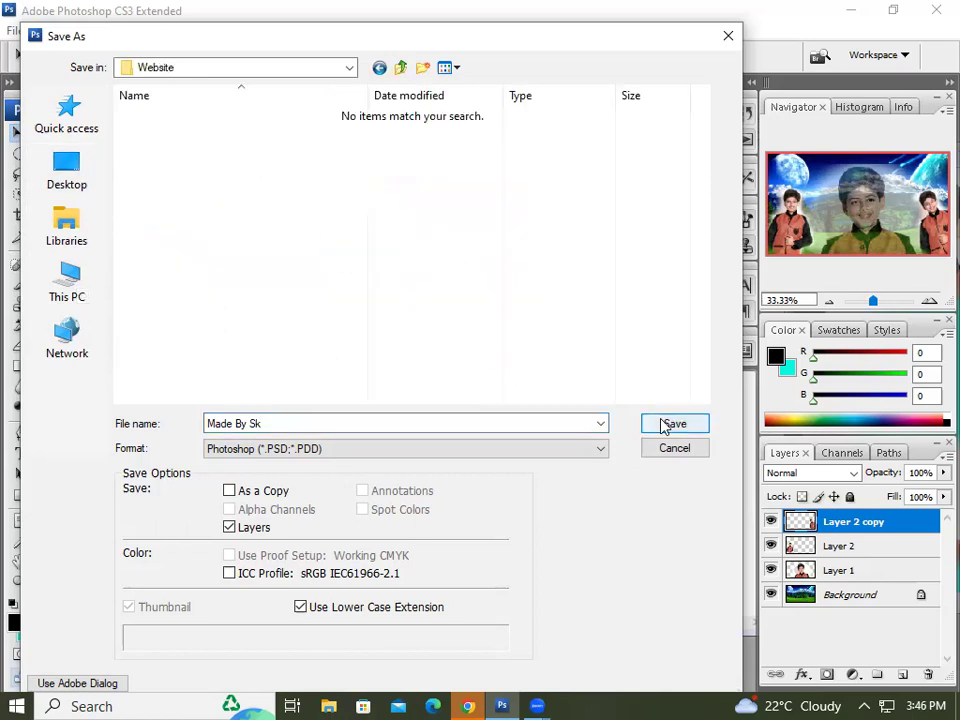
{"action": "left_click", "coordinate": [71, 278]}
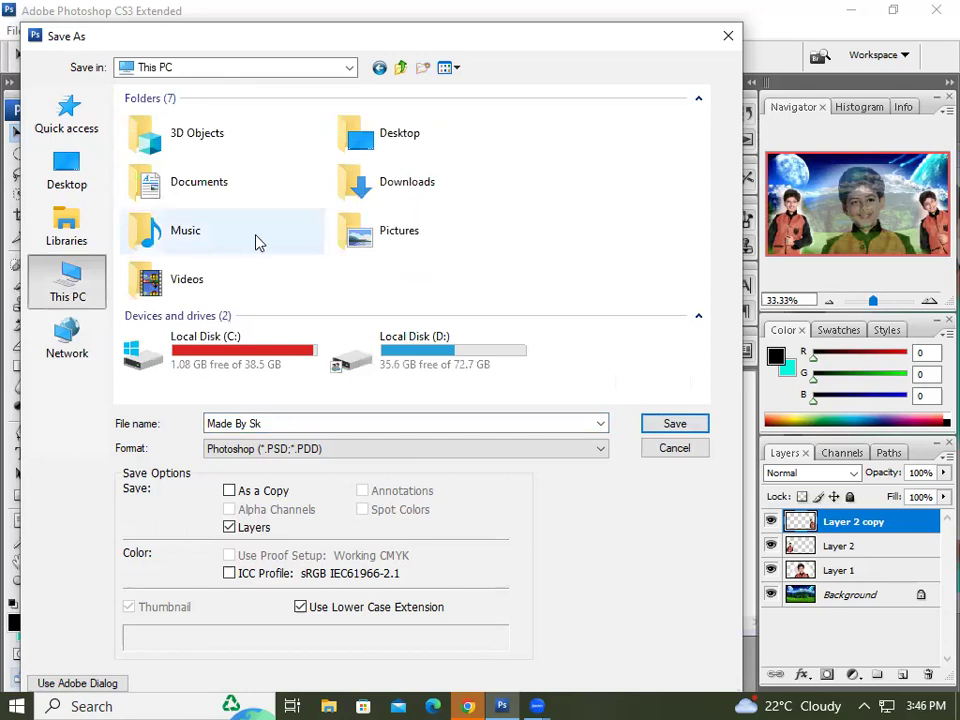
{"action": "left_click", "coordinate": [656, 425]}
{"action": "left_click", "coordinate": [684, 225]}
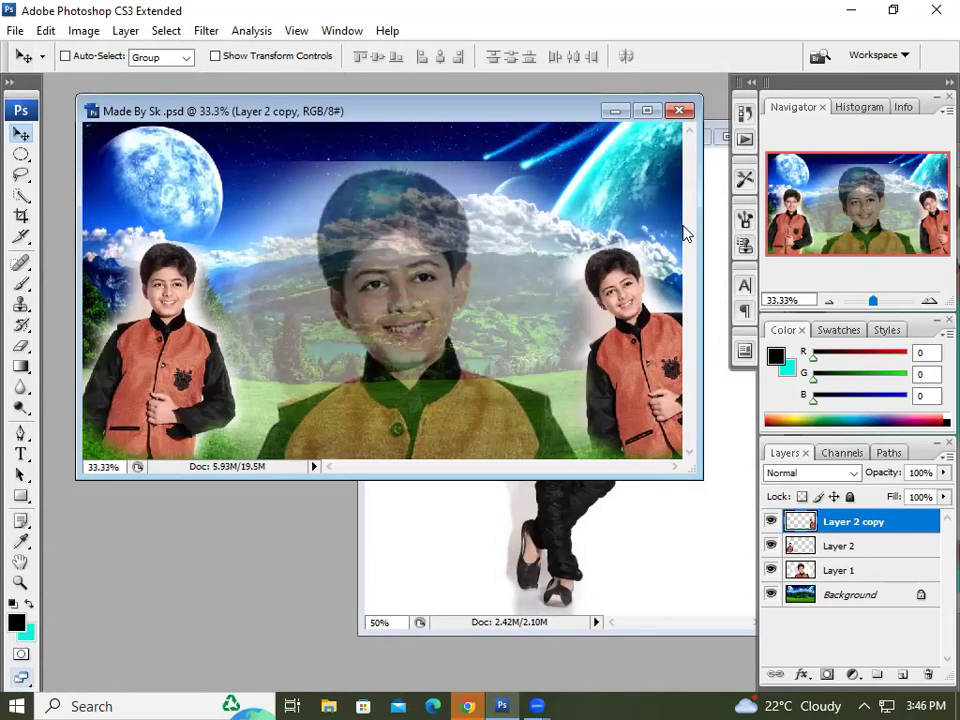
{"action": "left_click_drag", "start_coordinate": [332, 118], "coordinate": [359, 184]}
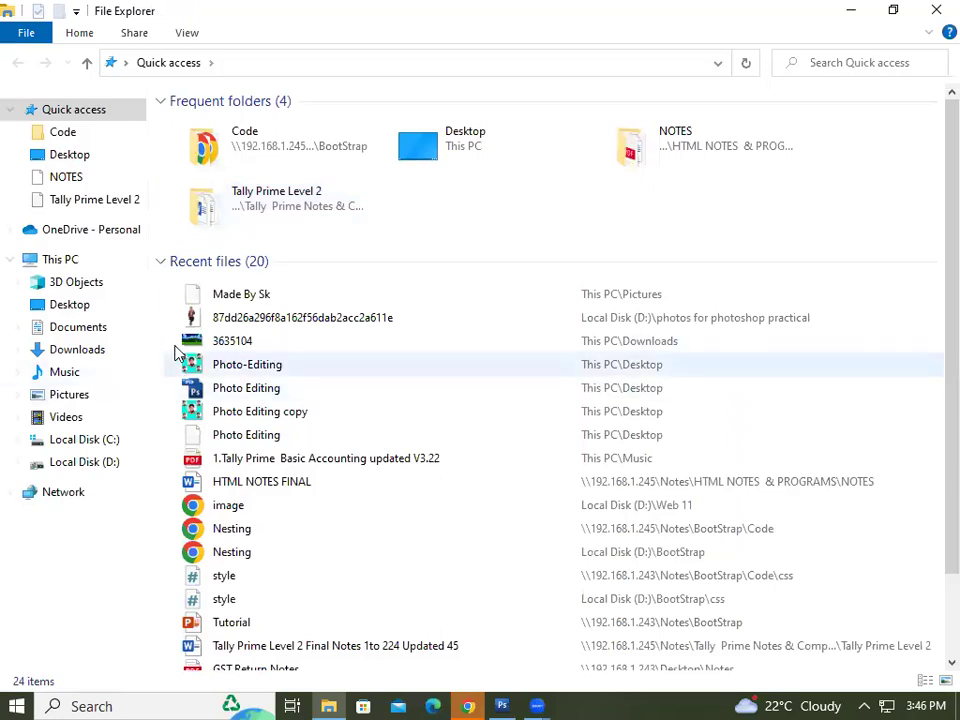
- Switch to File Explorer and check the saved Made By Sk PSD file in the Pictures folder
{"action": "left_click", "coordinate": [74, 394]}
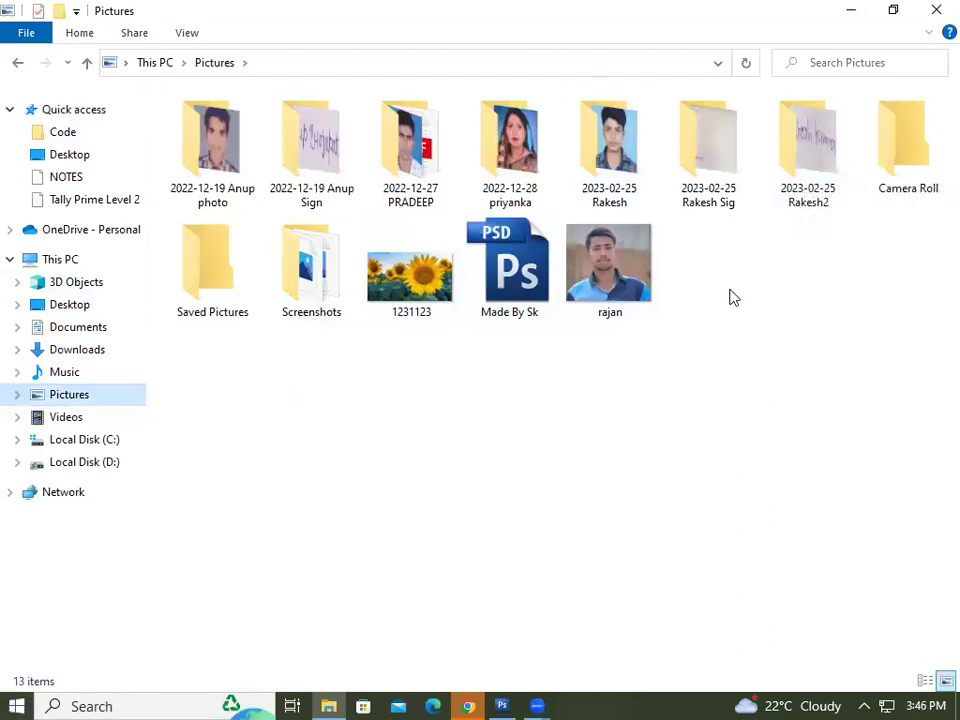
{"action": "left_click", "coordinate": [530, 273]}
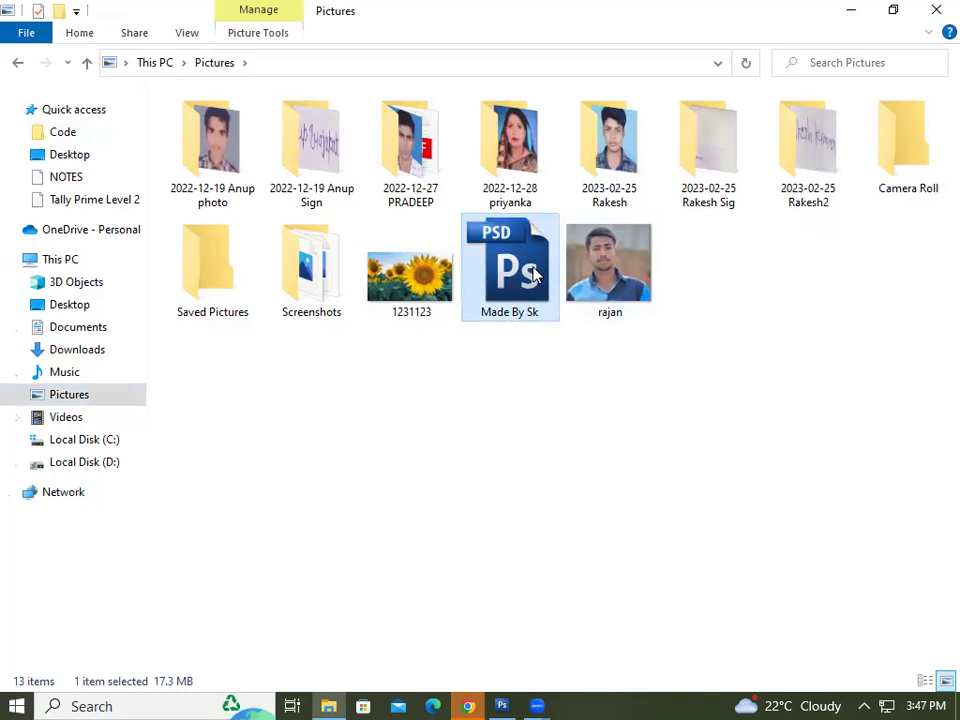
{"action": "double_click", "coordinate": [532, 267]}
{"action": "right_click", "coordinate": [540, 268]}
{"action": "left_click", "coordinate": [602, 186]}
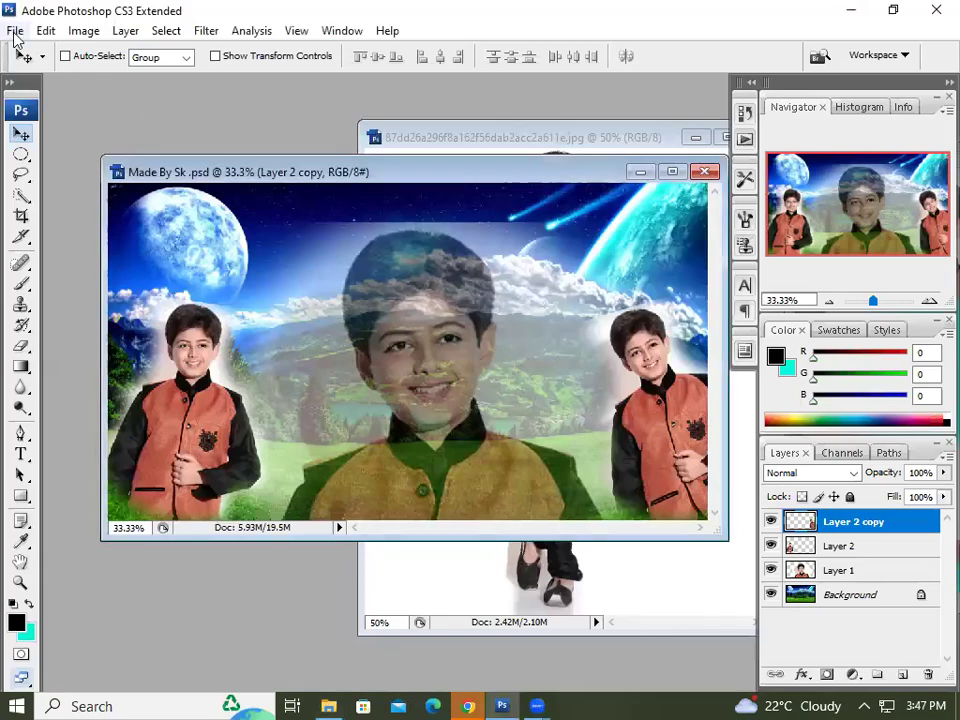
- Switch to Photoshop and save a JPEG version of Made By Sk in Pictures, with quality 3 (Low) and Progressive format with 3 scans
{"action": "left_click", "coordinate": [15, 32]}
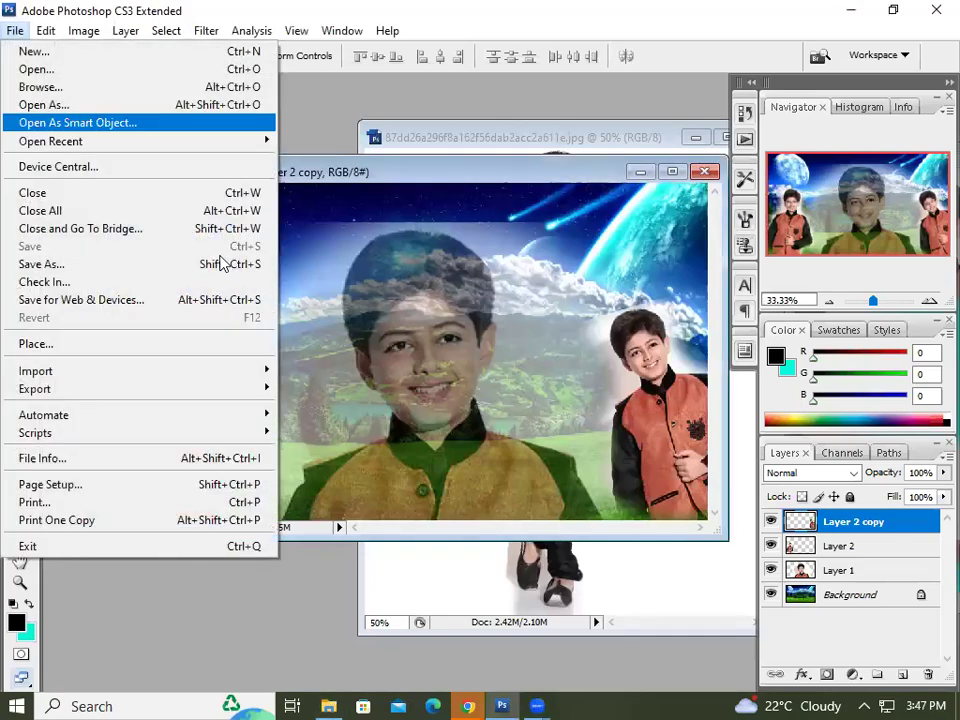
{"action": "left_click", "coordinate": [101, 276]}
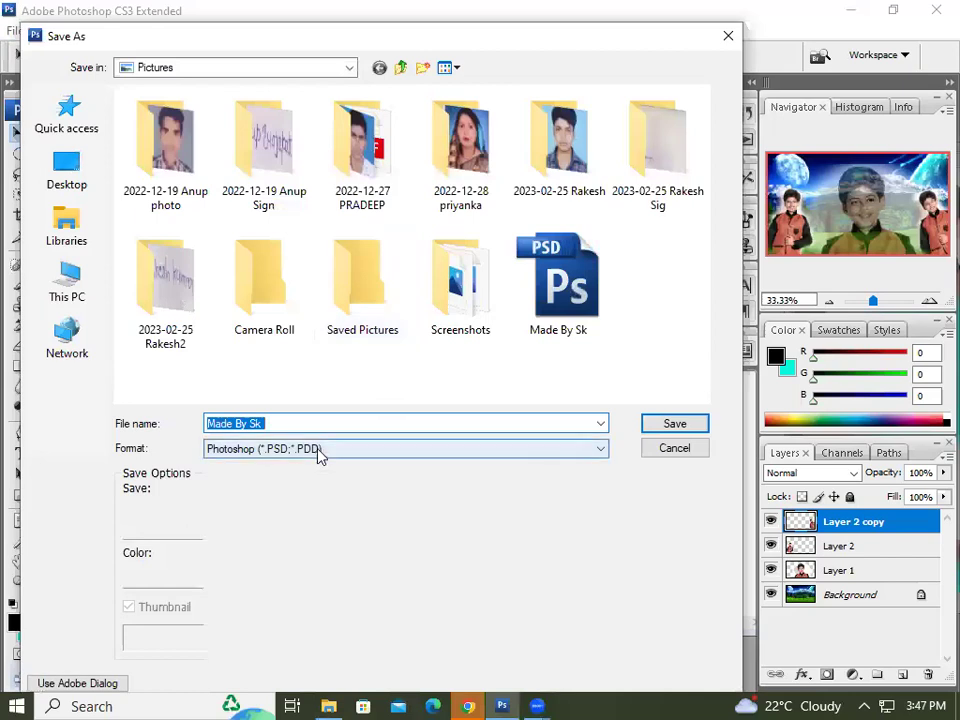
{"action": "left_click", "coordinate": [318, 450]}
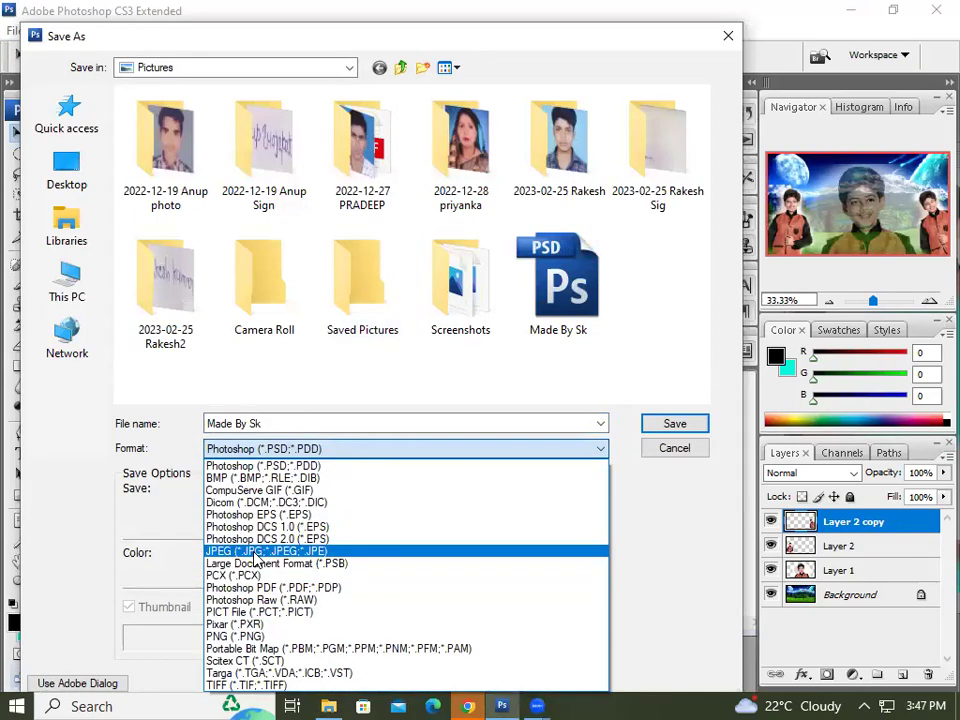
{"action": "left_click", "coordinate": [255, 553]}
{"action": "left_click", "coordinate": [673, 424]}
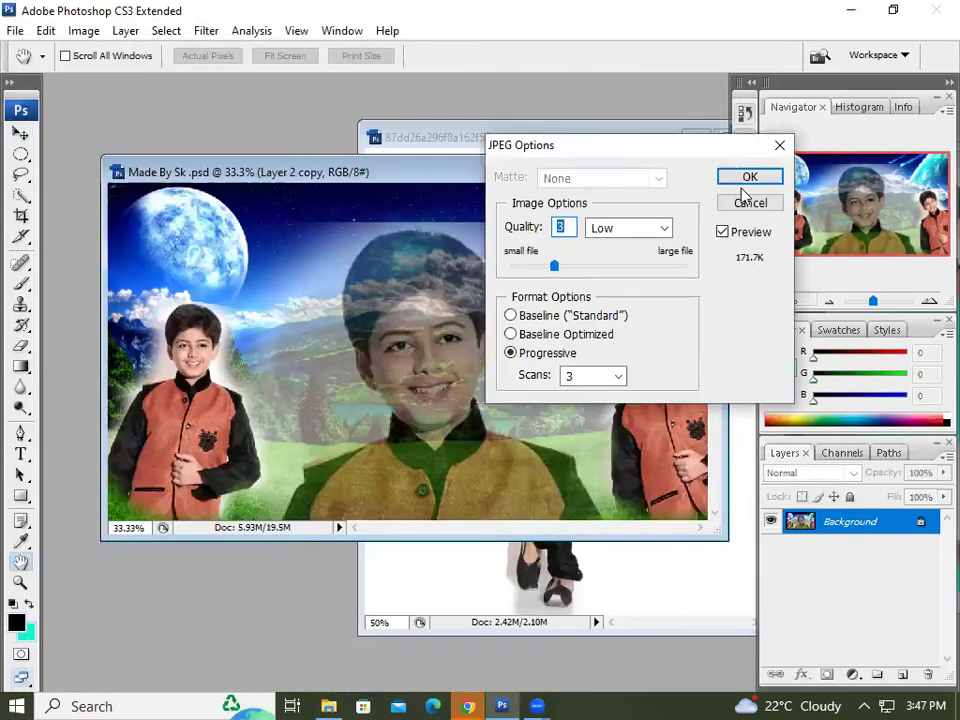
{"action": "left_click", "coordinate": [743, 180]}
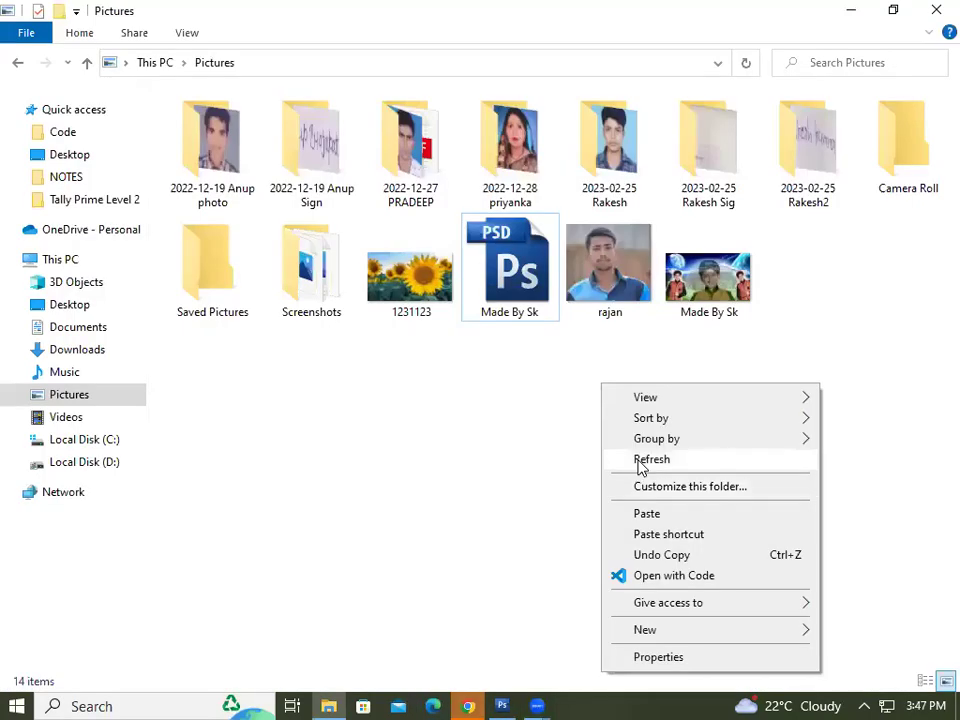
- Switch to File Explorer, refresh the Pictures folder and open the Made By Sk JPEG for viewing
{"action": "left_click", "coordinate": [641, 461]}
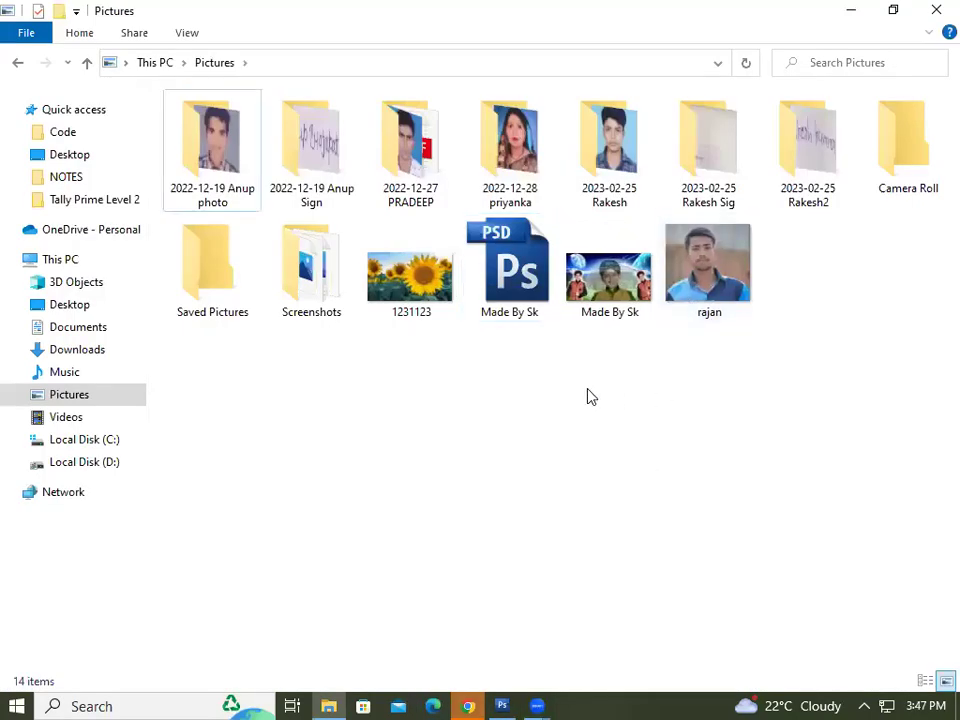
{"action": "left_click", "coordinate": [615, 281]}
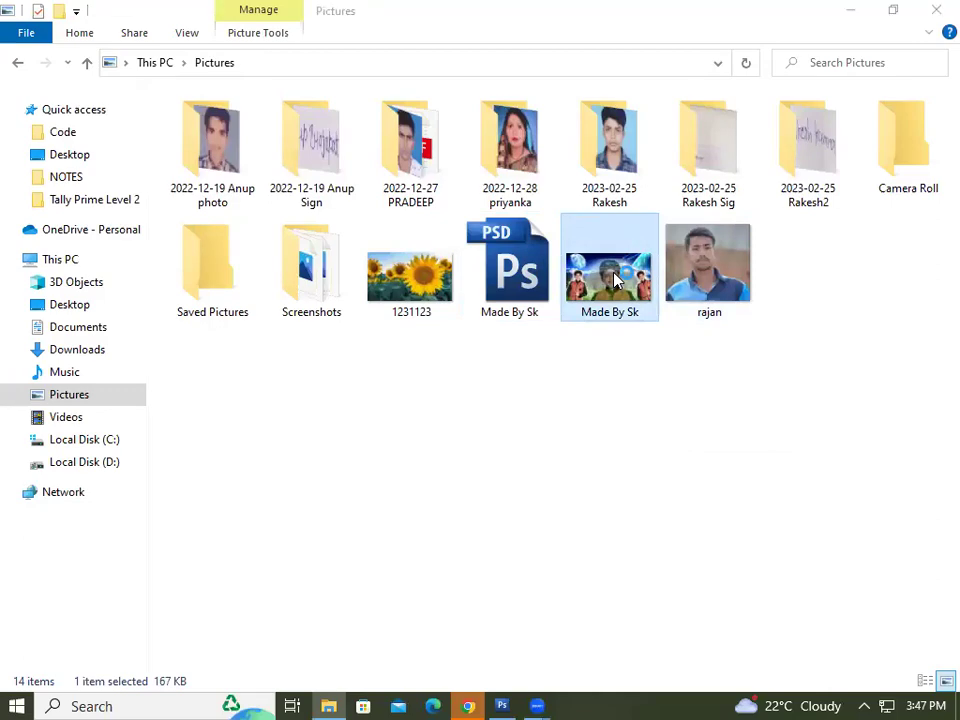
{"action": "double_click", "coordinate": [615, 281]}
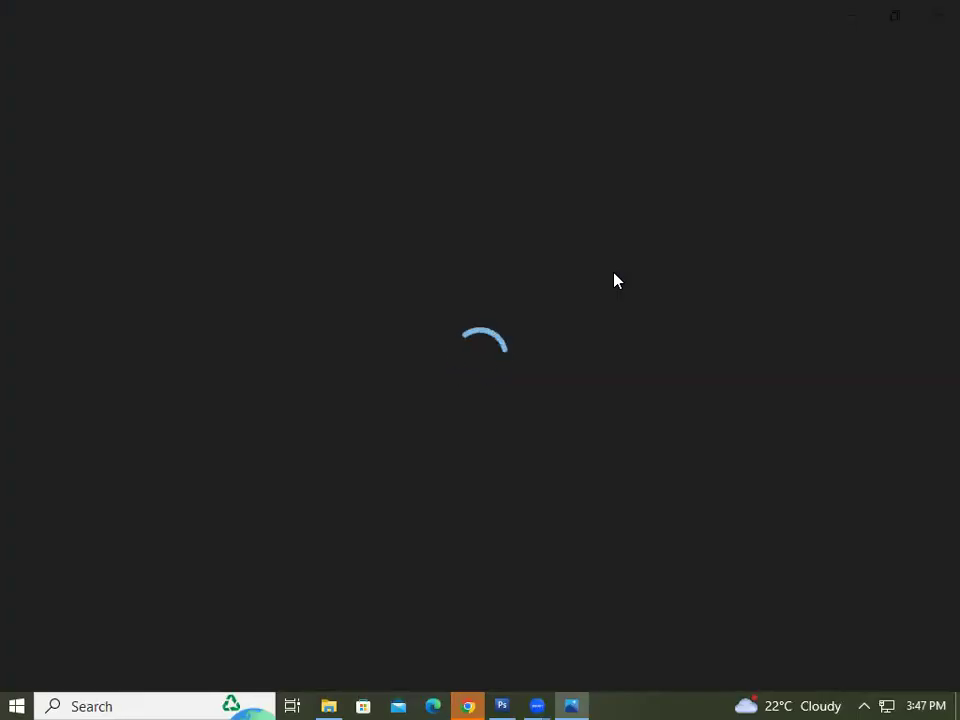